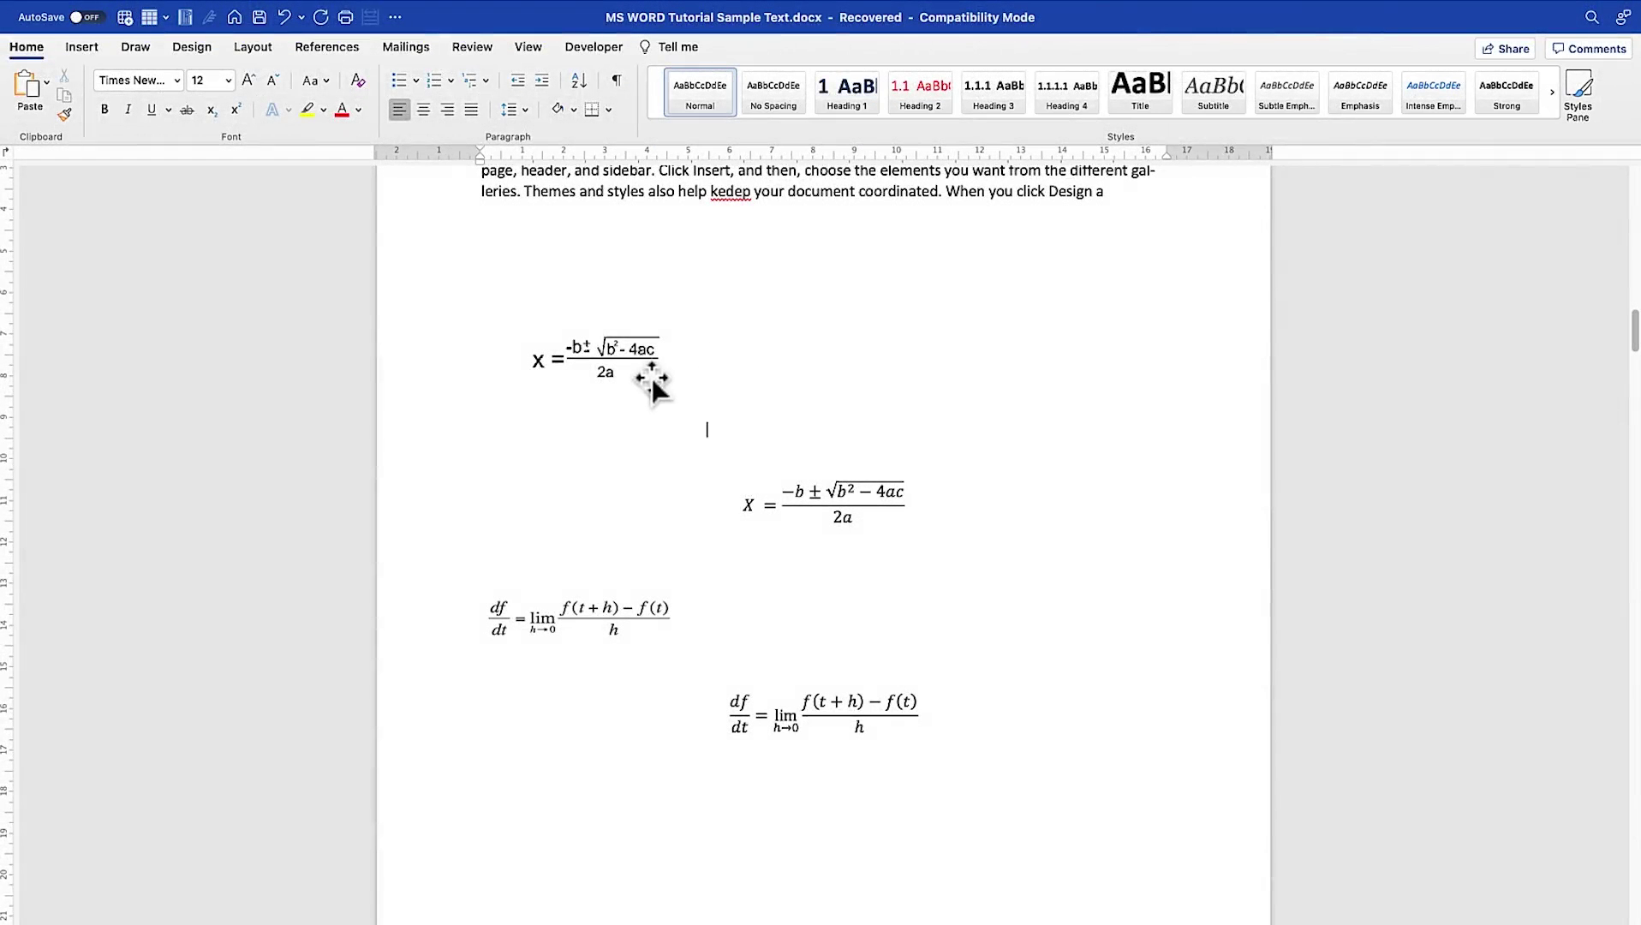
# Place the insertion point in the paragraph just above the equations
pyautogui.scroll(-1, 688, 381)
pyautogui.scroll(-15, 688, 382)
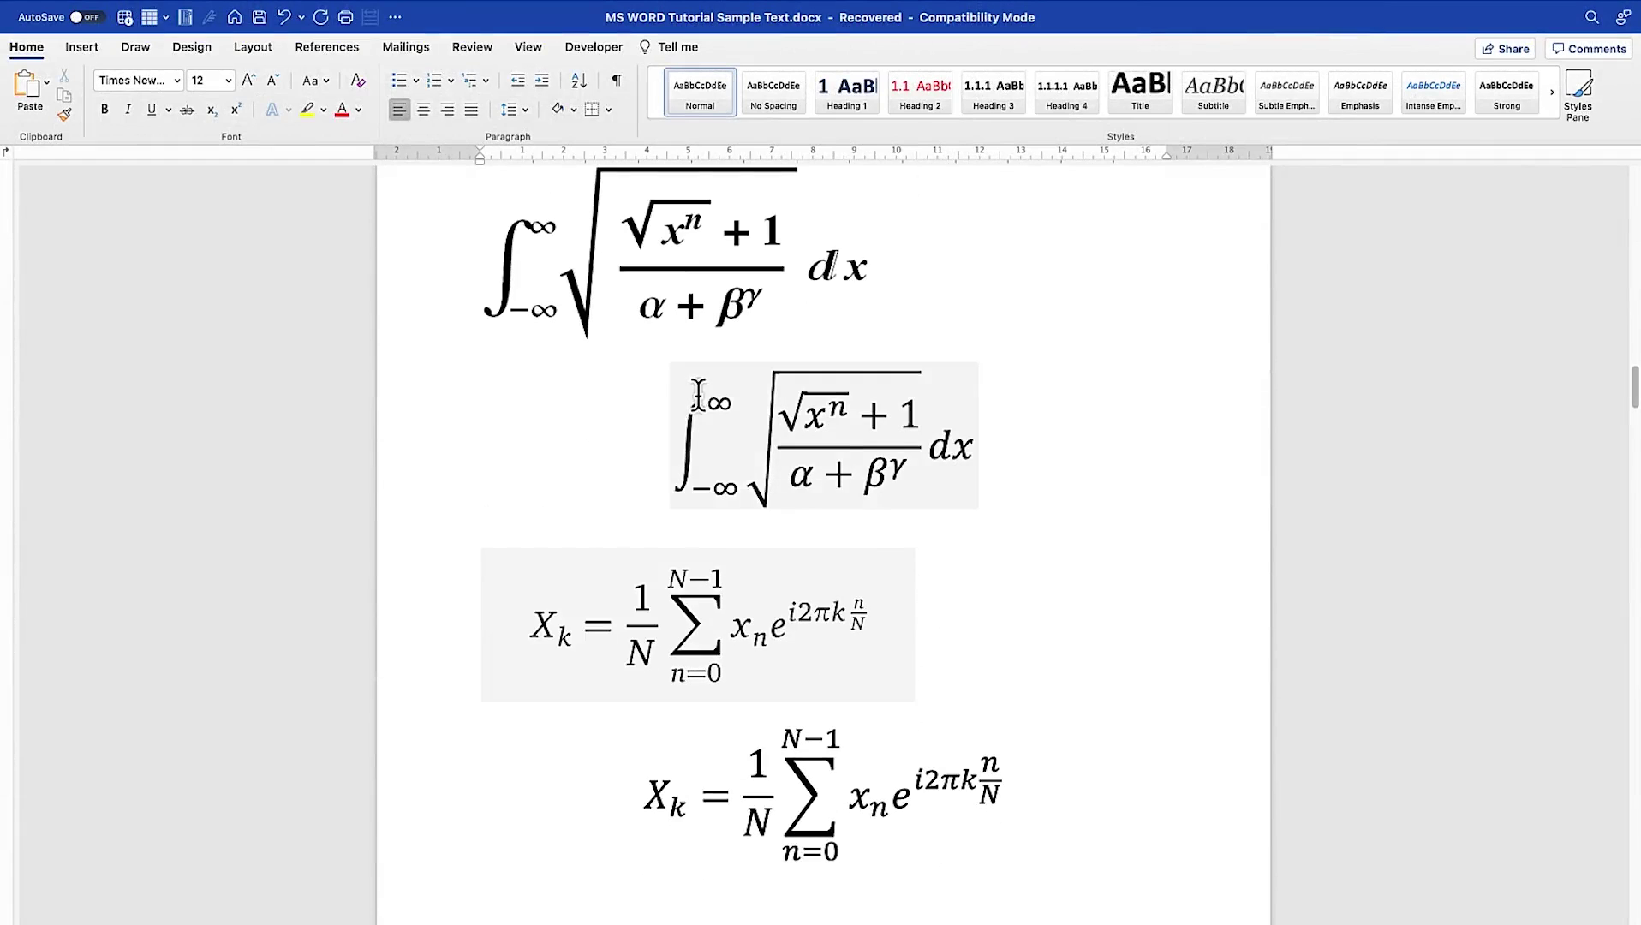
pyautogui.scroll(-5, 696, 380)
pyautogui.scroll(11, 701, 402)
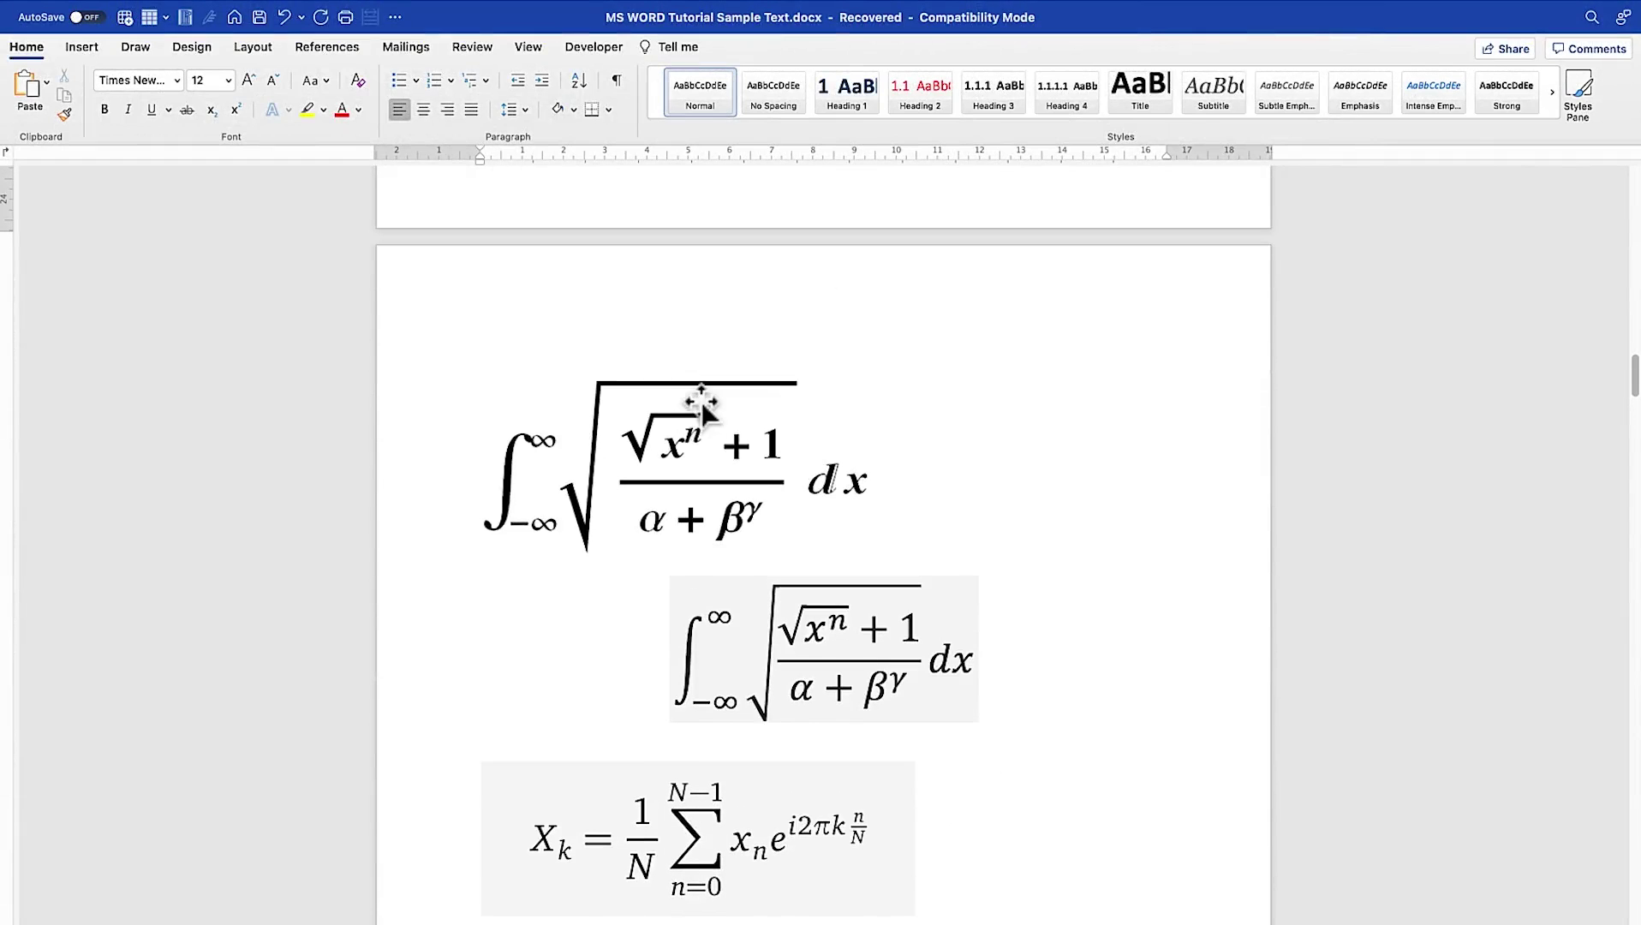
pyautogui.scroll(19, 702, 402)
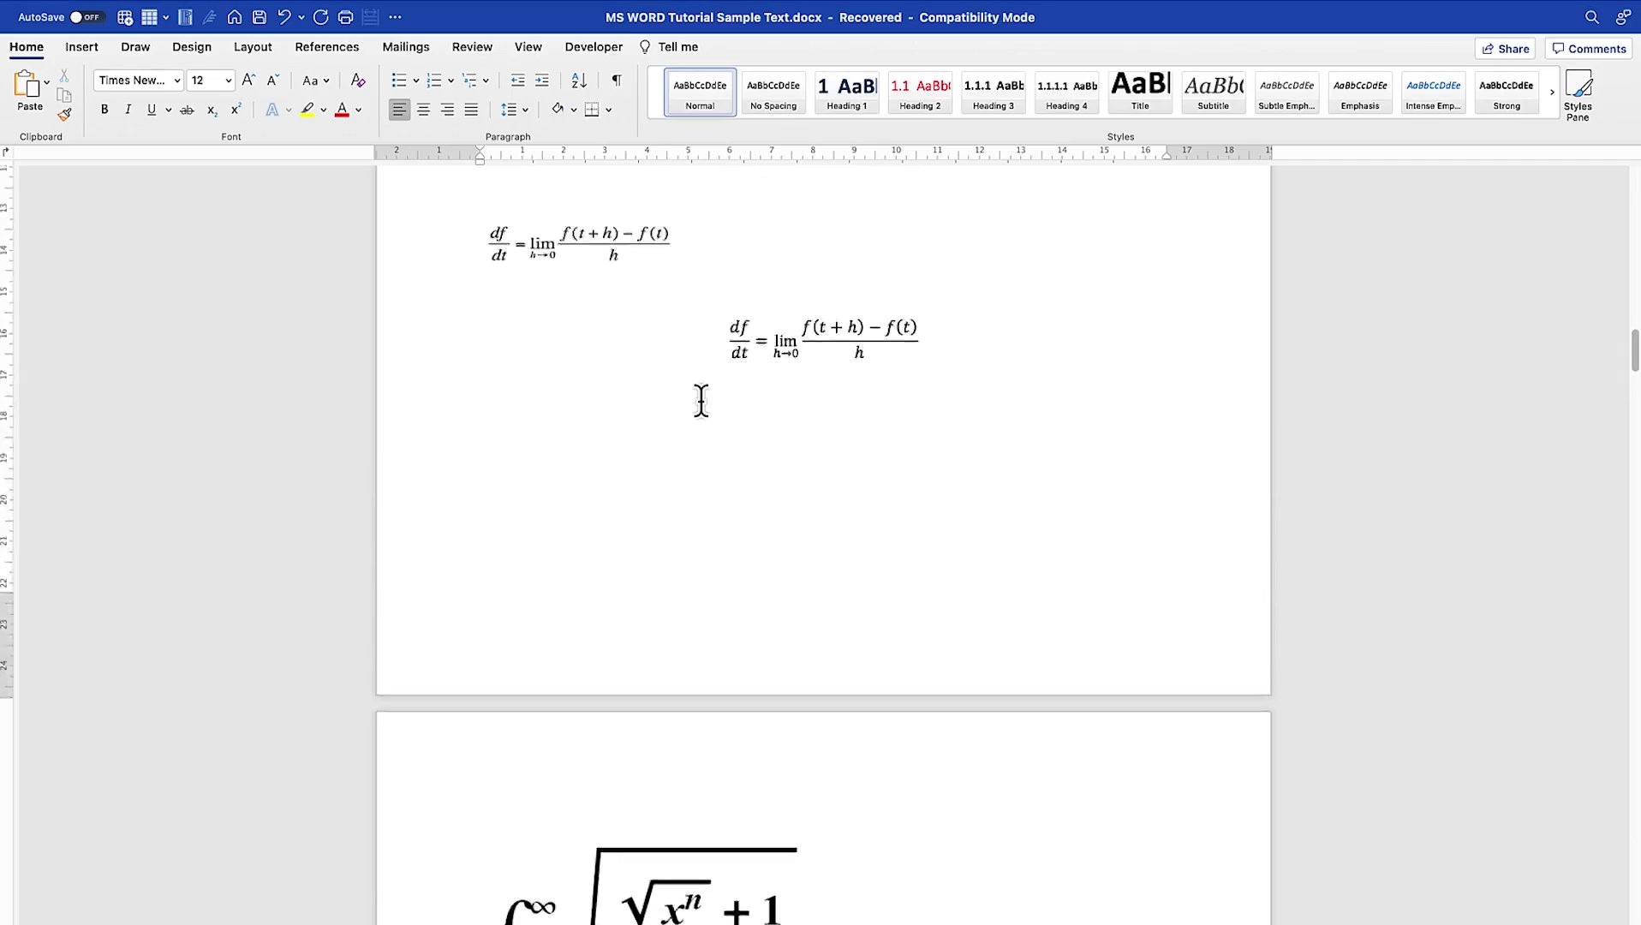
pyautogui.scroll(6, 701, 401)
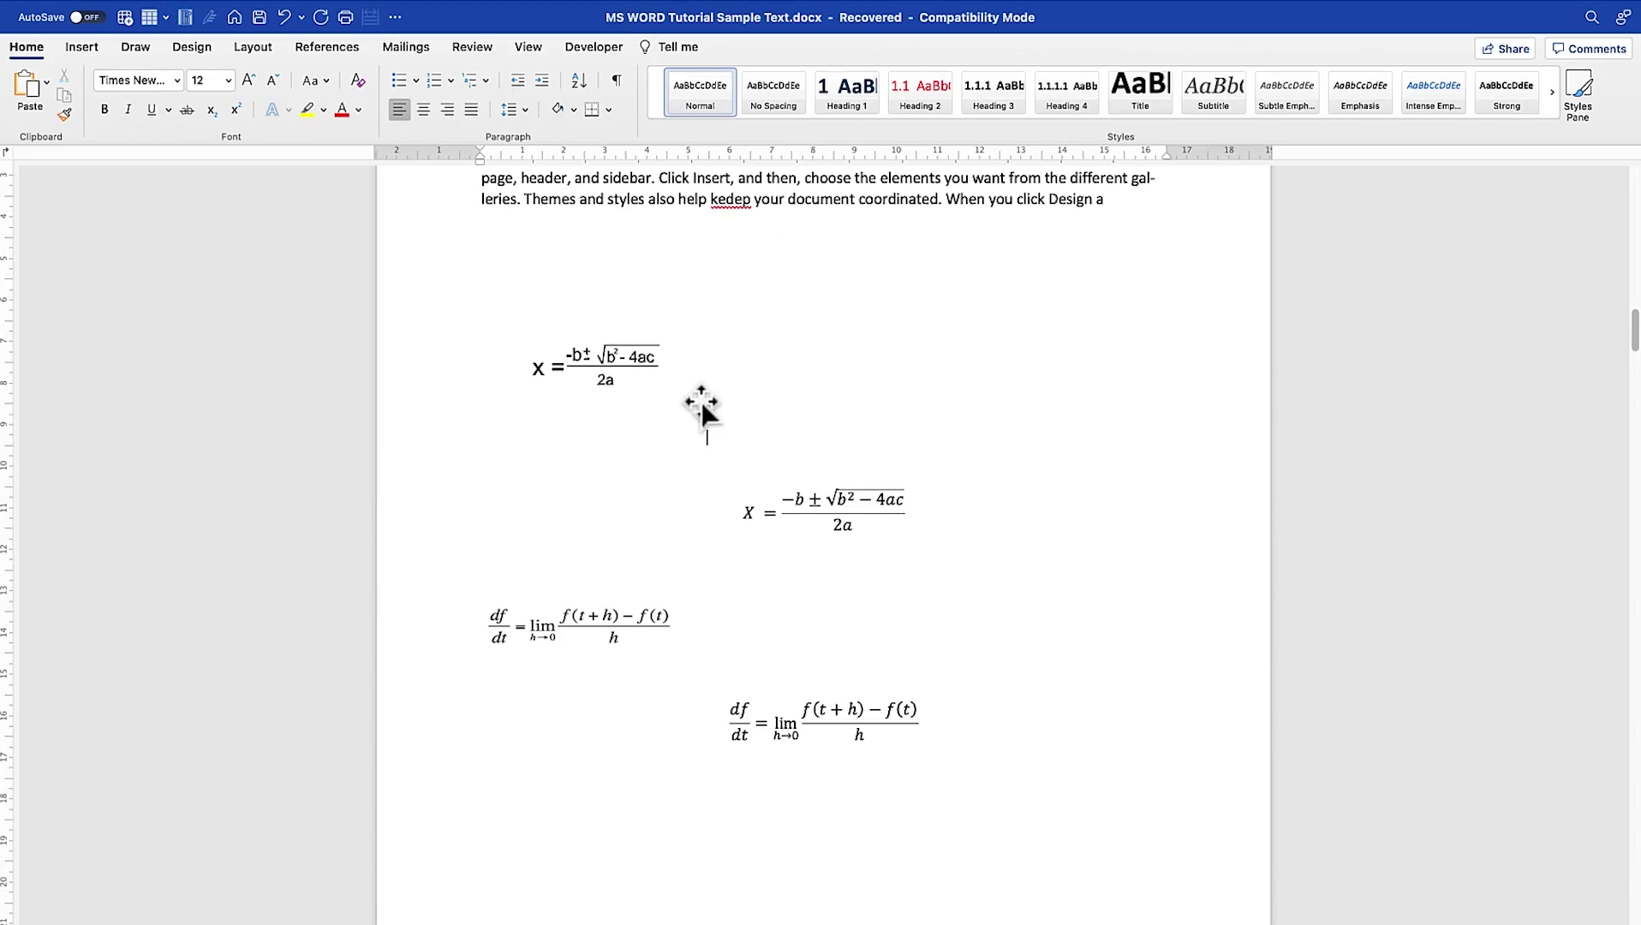
pyautogui.scroll(-5, 701, 401)
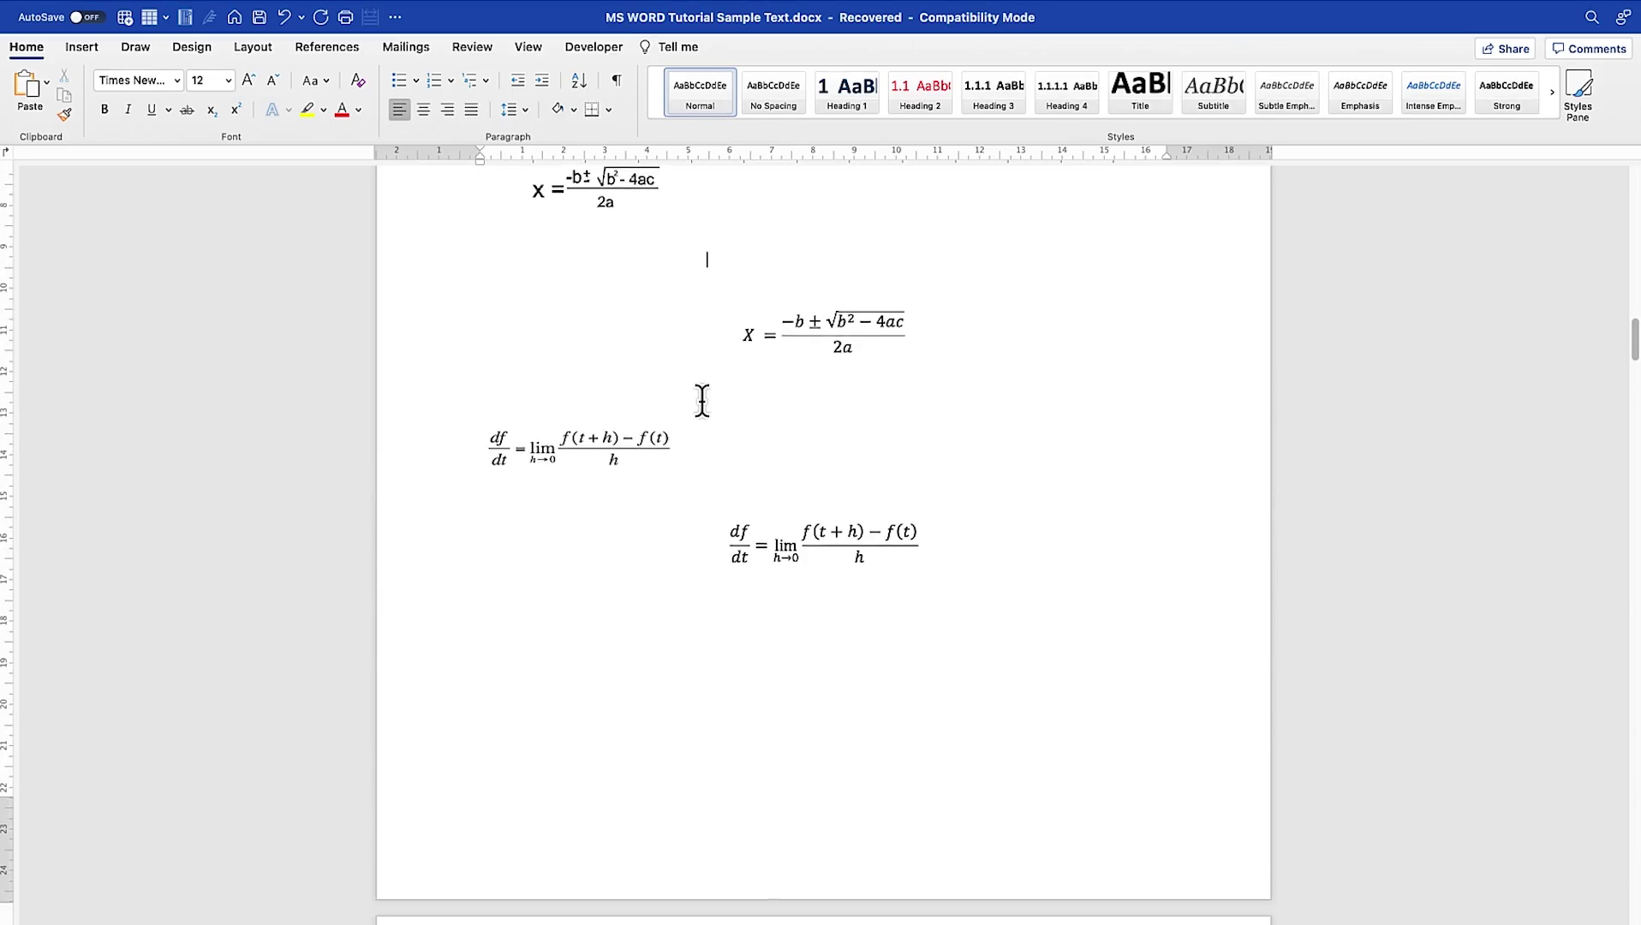
pyautogui.scroll(-3, 701, 401)
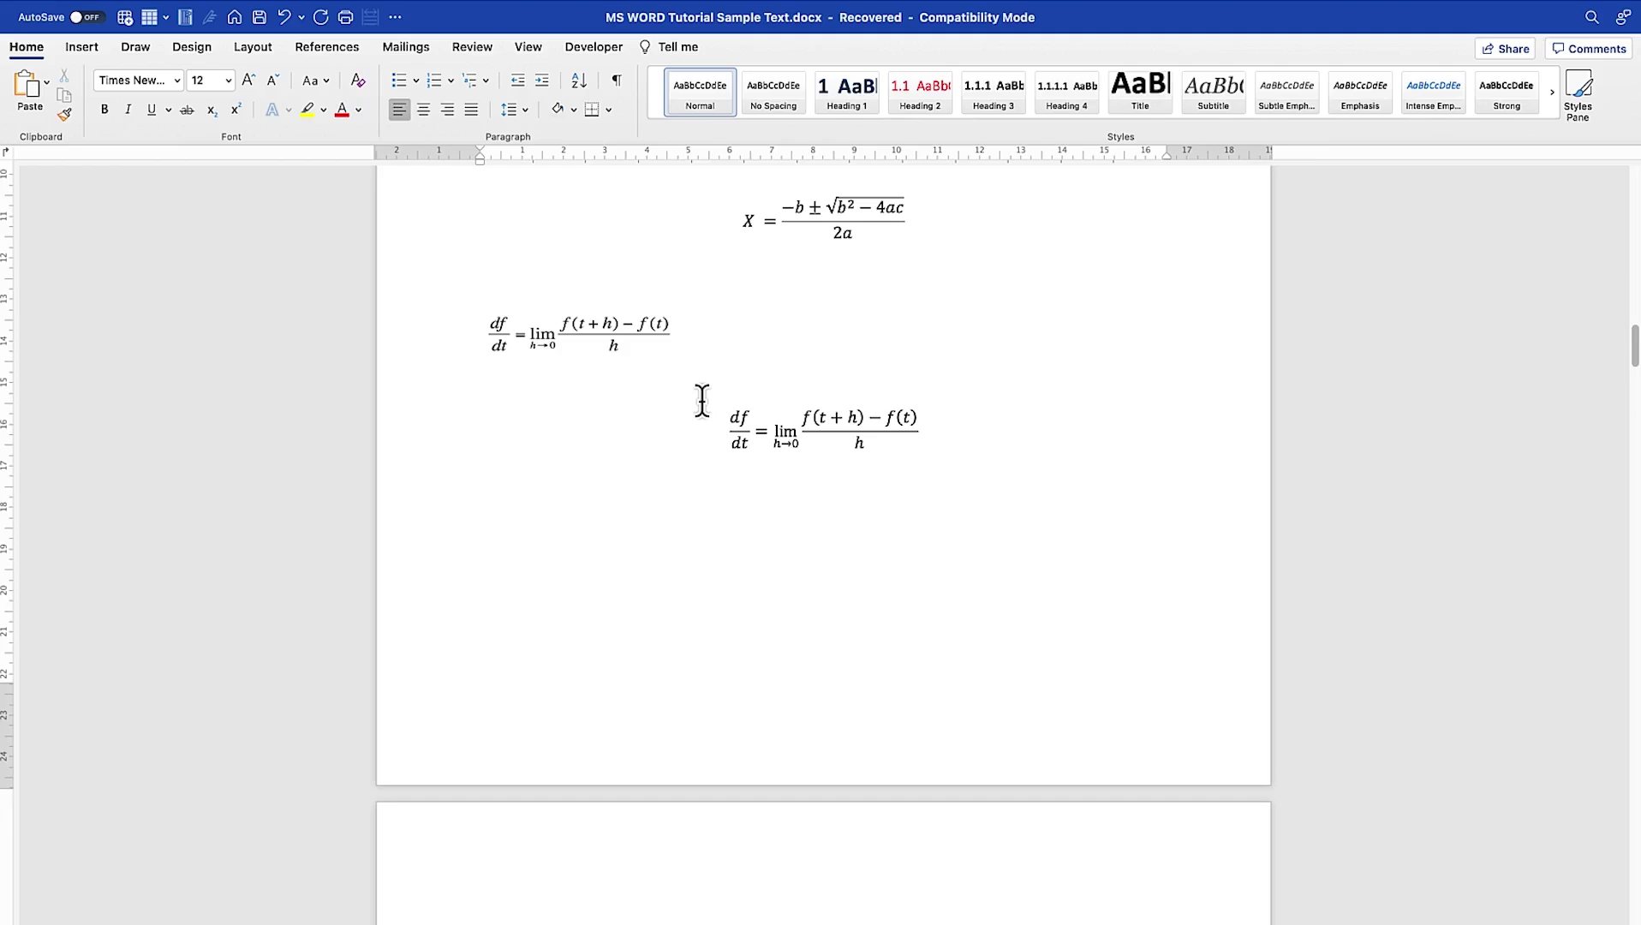
pyautogui.scroll(9, 702, 401)
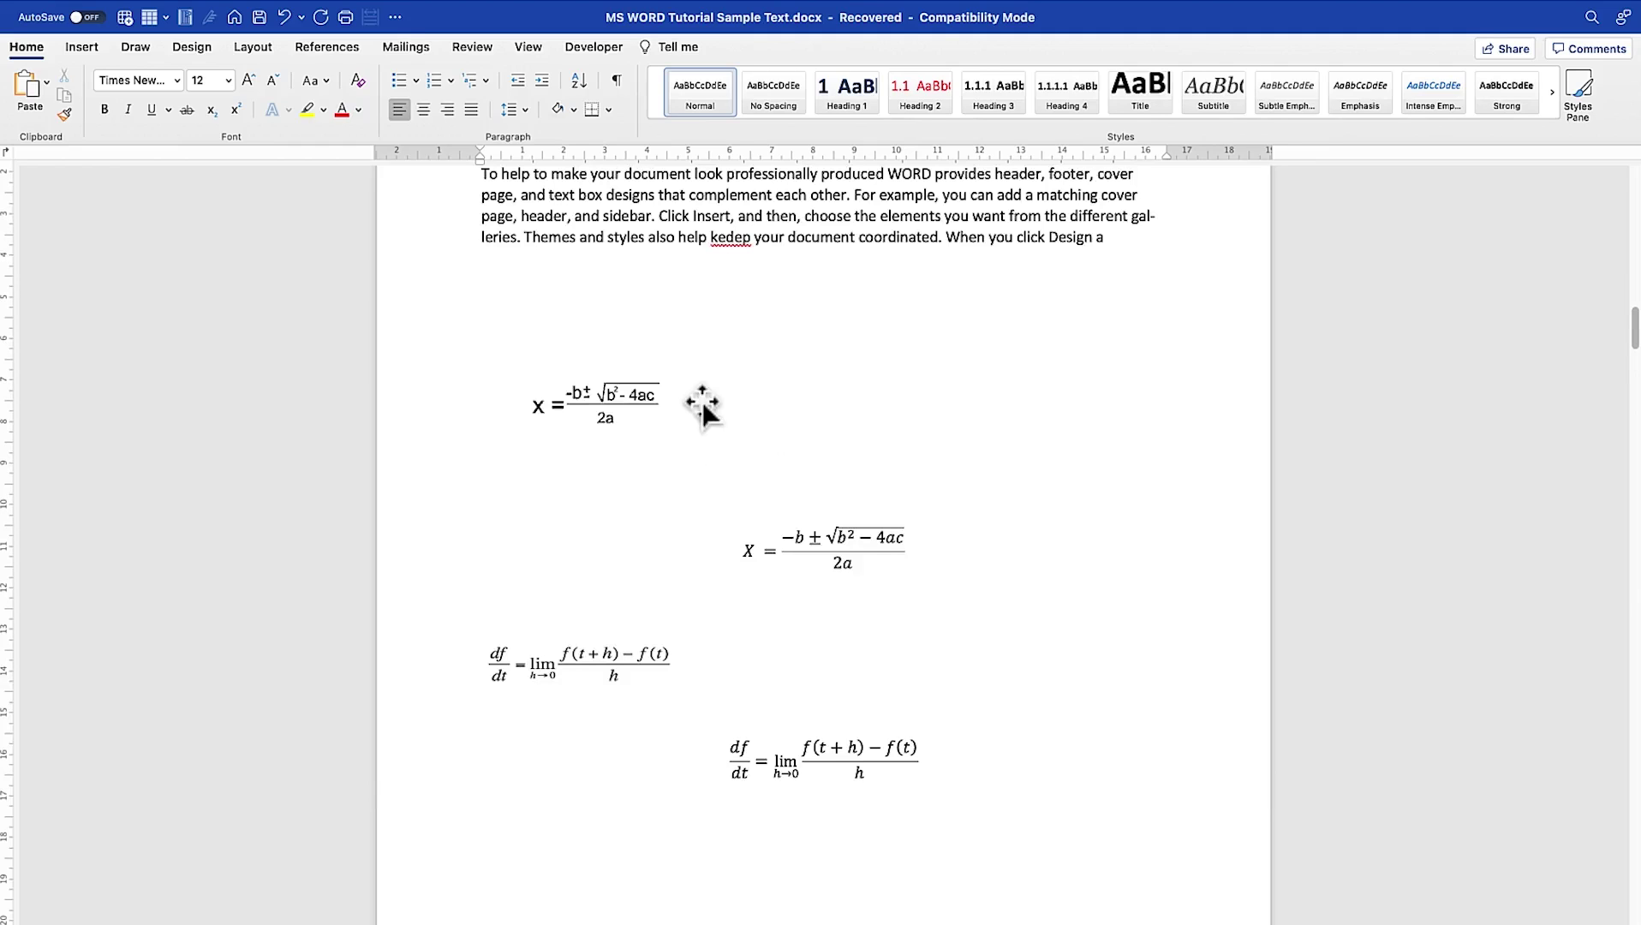
pyautogui.click(650, 307)
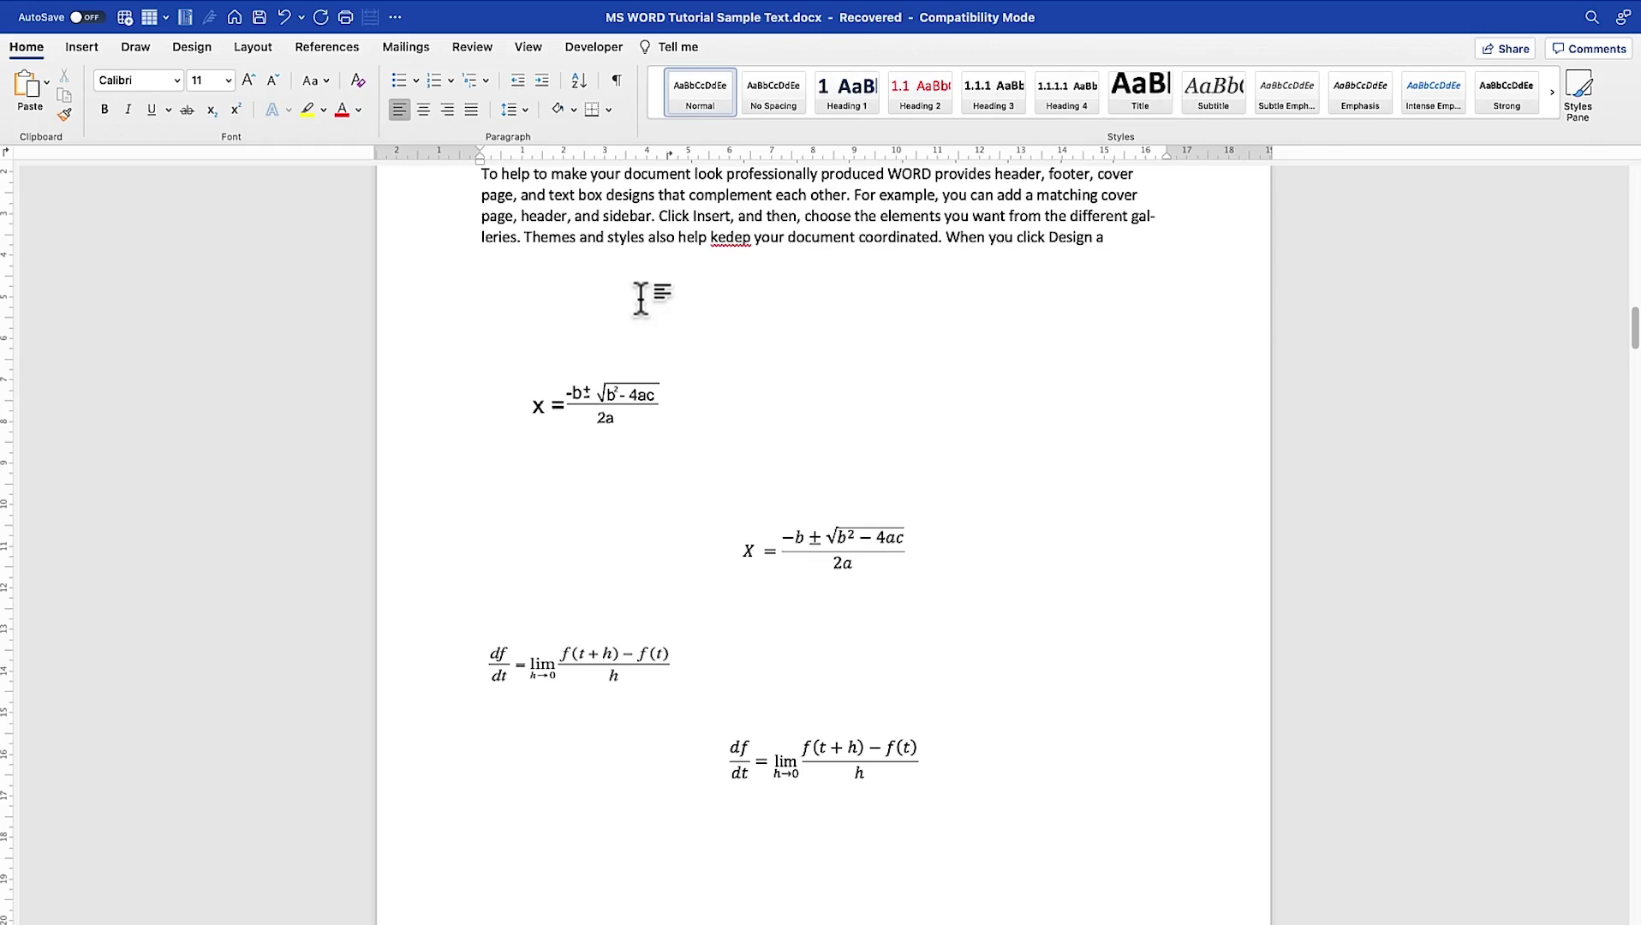
pyautogui.scroll(-10, 670, 384)
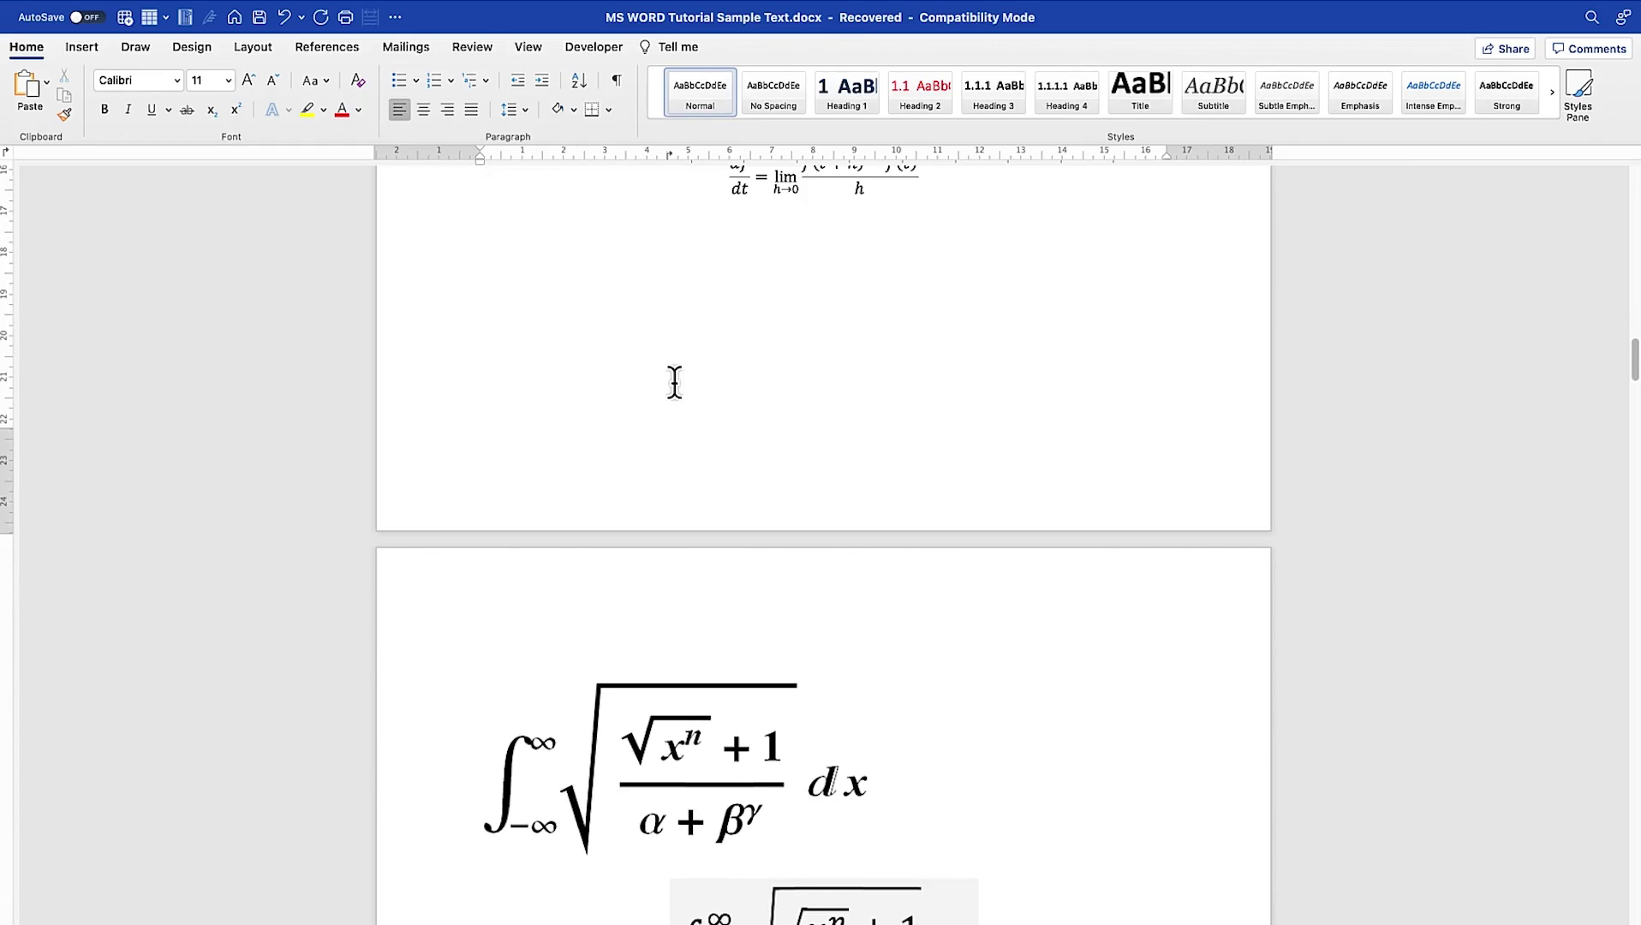
pyautogui.scroll(14, 674, 382)
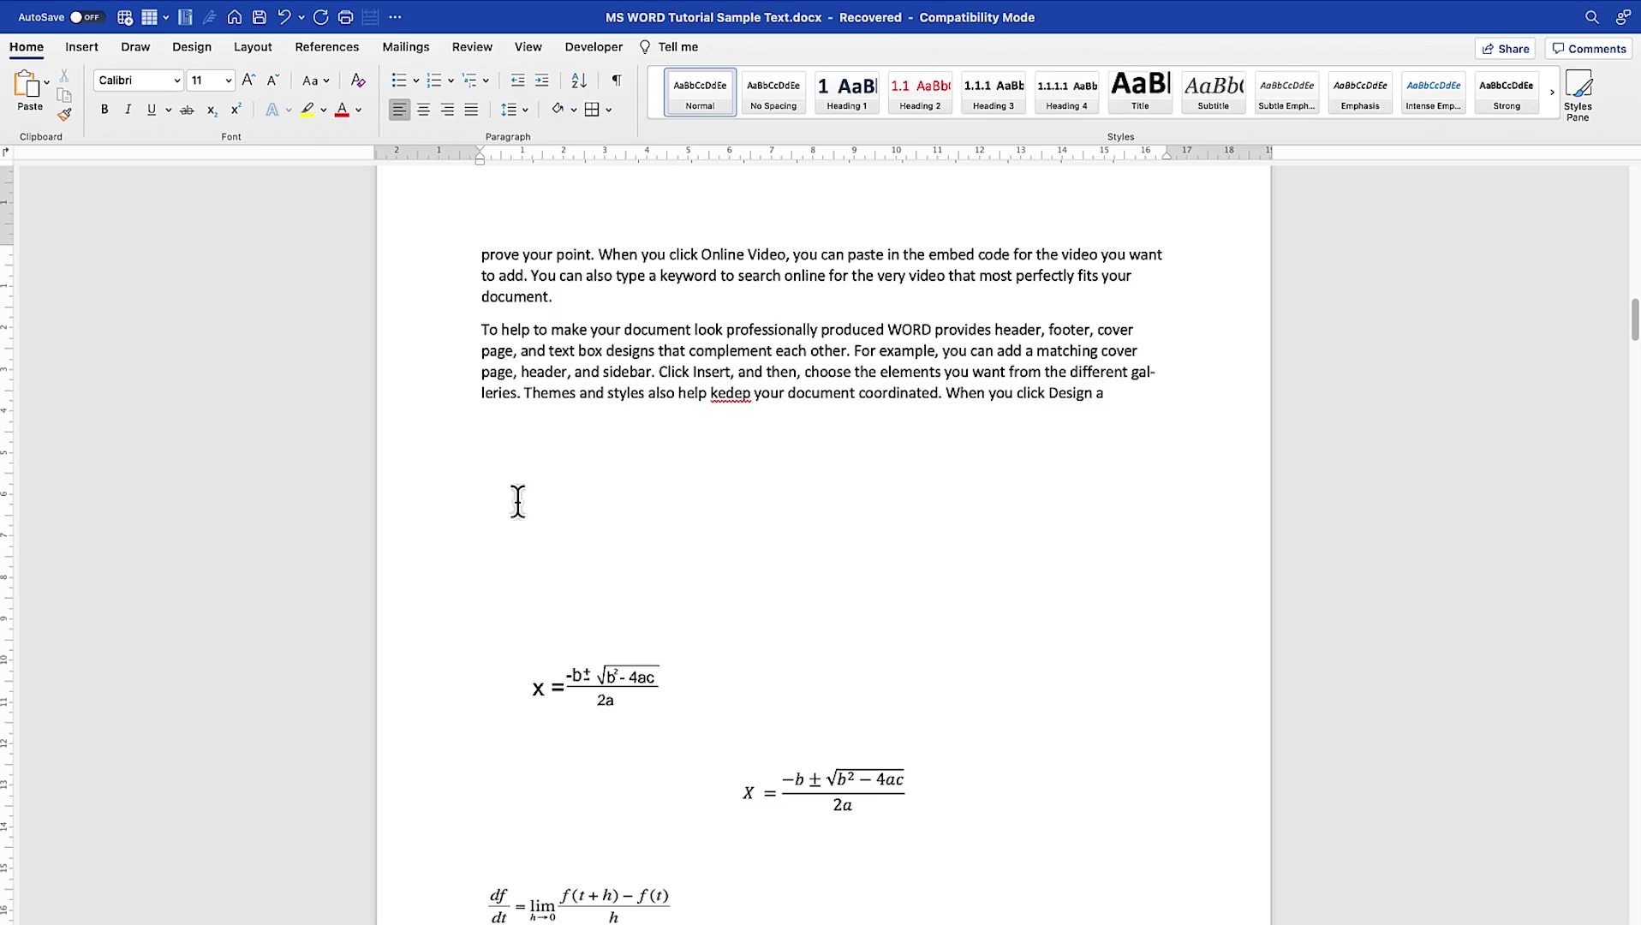
# Insert a 3x1 table and resize its columns: wide middle, narrow left and right
pyautogui.click(88, 54)
pyautogui.click(182, 91)
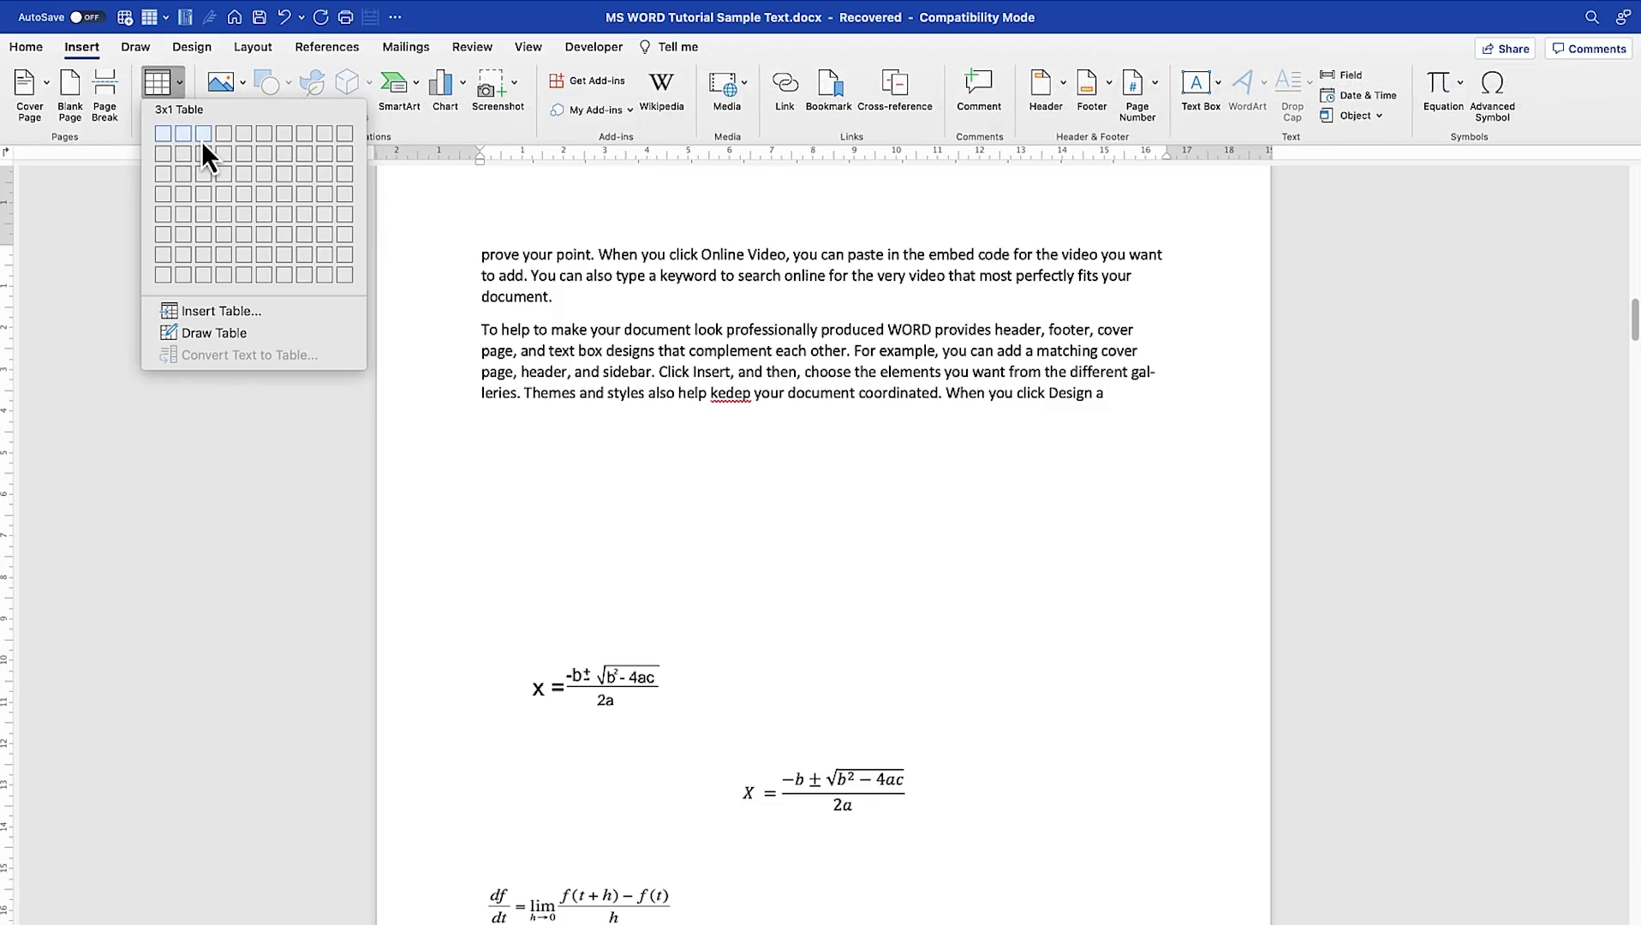
pyautogui.click(202, 134)
pyautogui.moveTo(939, 459); pyautogui.dragTo(1093, 460)
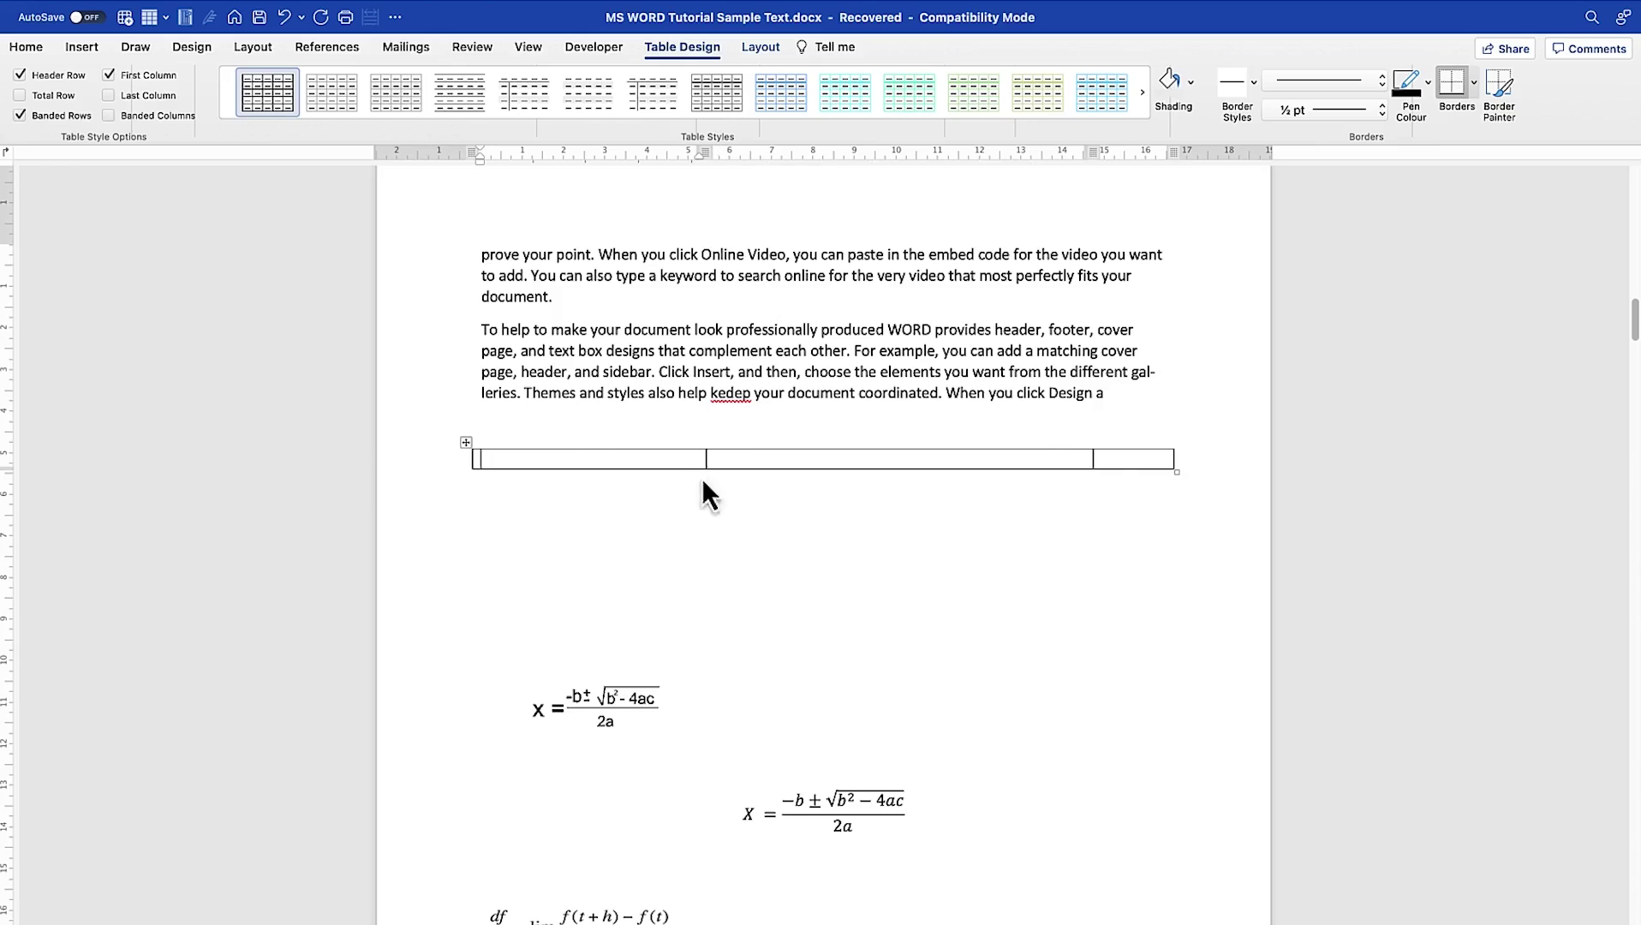
pyautogui.moveTo(705, 463); pyautogui.dragTo(564, 463)
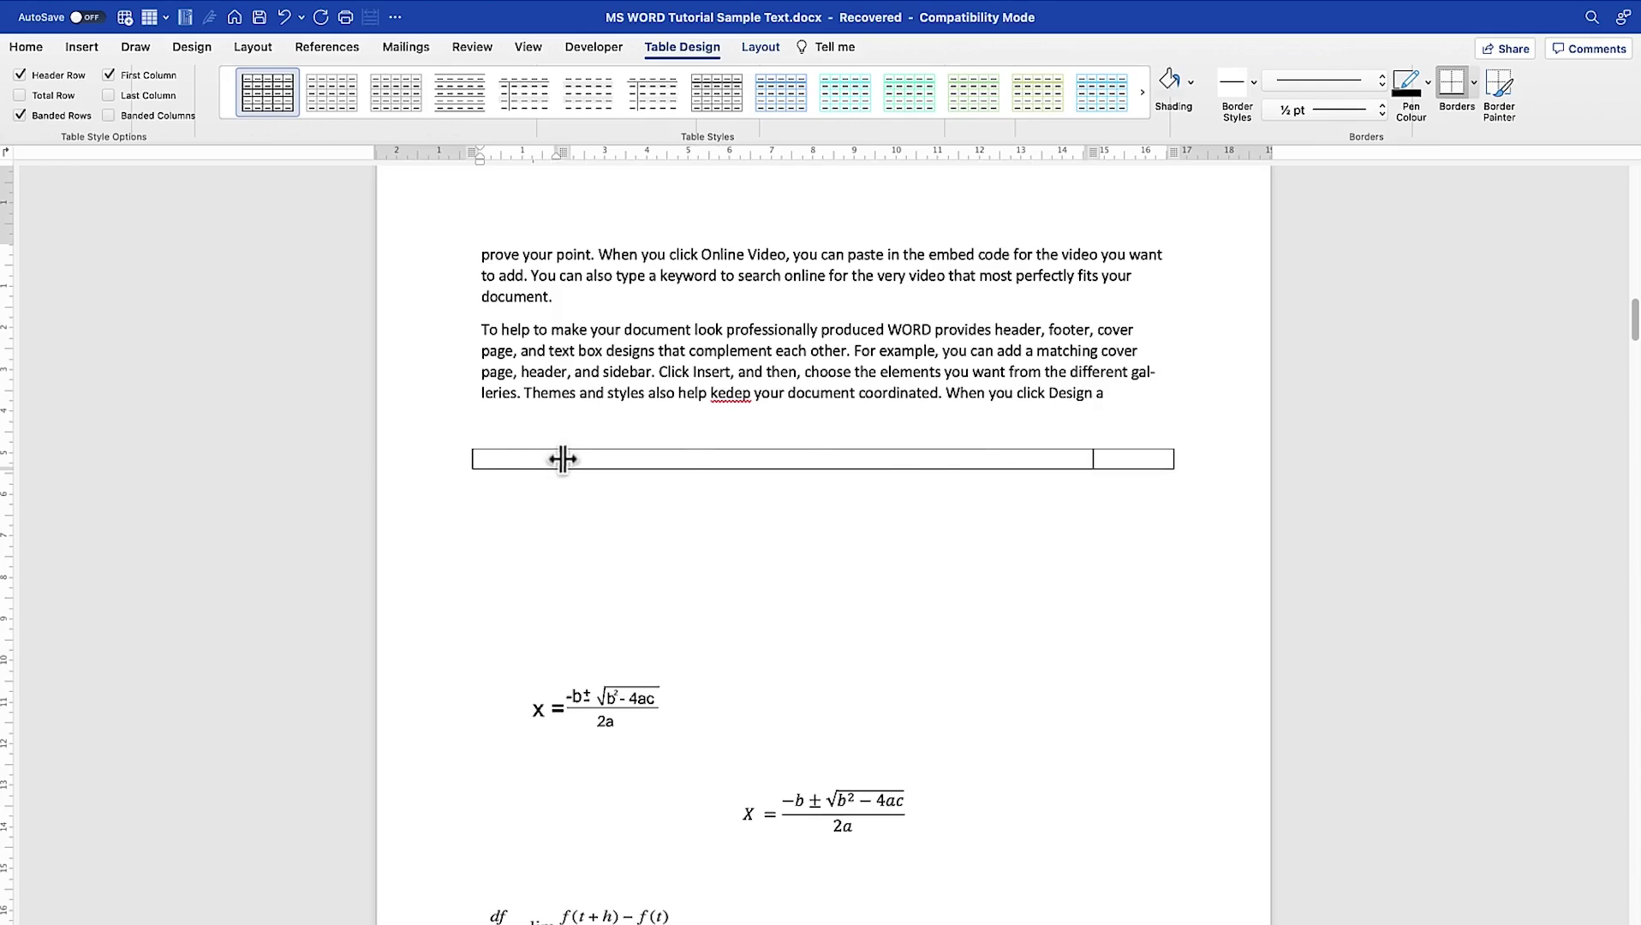
pyautogui.click(1106, 463)
# Type '...()' into the table's right cell
pyautogui.write('...()')
pyautogui.moveTo(1105, 462)
pyautogui.scroll(-1, 1057, 579)
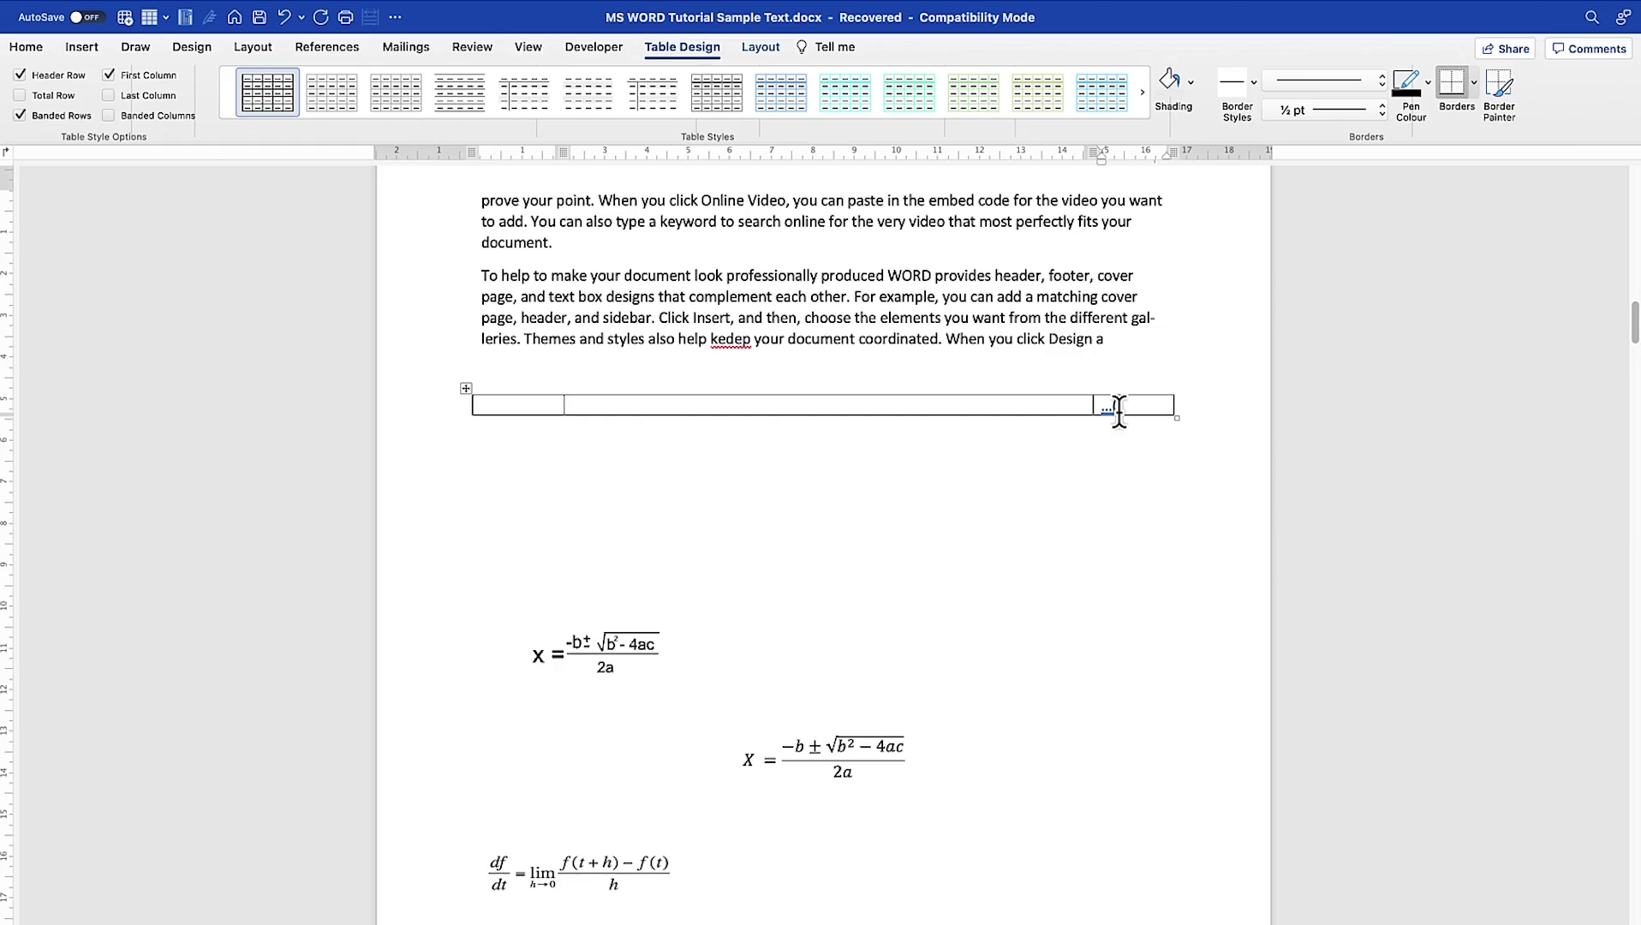
pyautogui.moveTo(1114, 405)
pyautogui.click(79, 45)
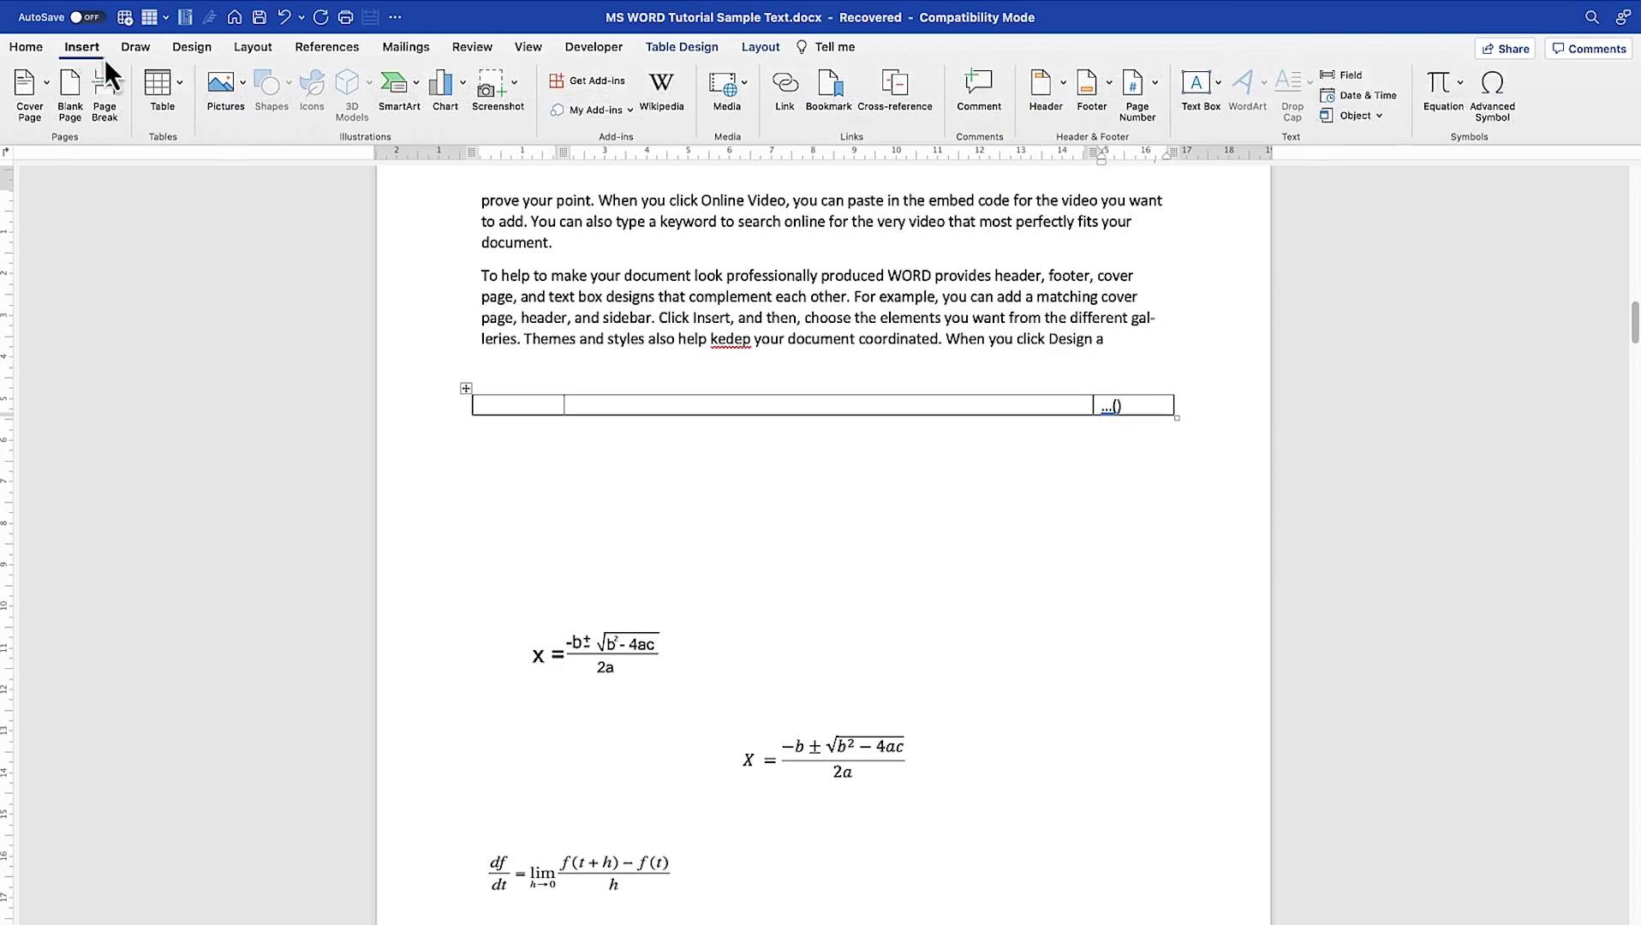
# Insert a Seq field with code 'SEQ Eqnn' inside the parentheses, giving '(1)'
pyautogui.click(1351, 76)
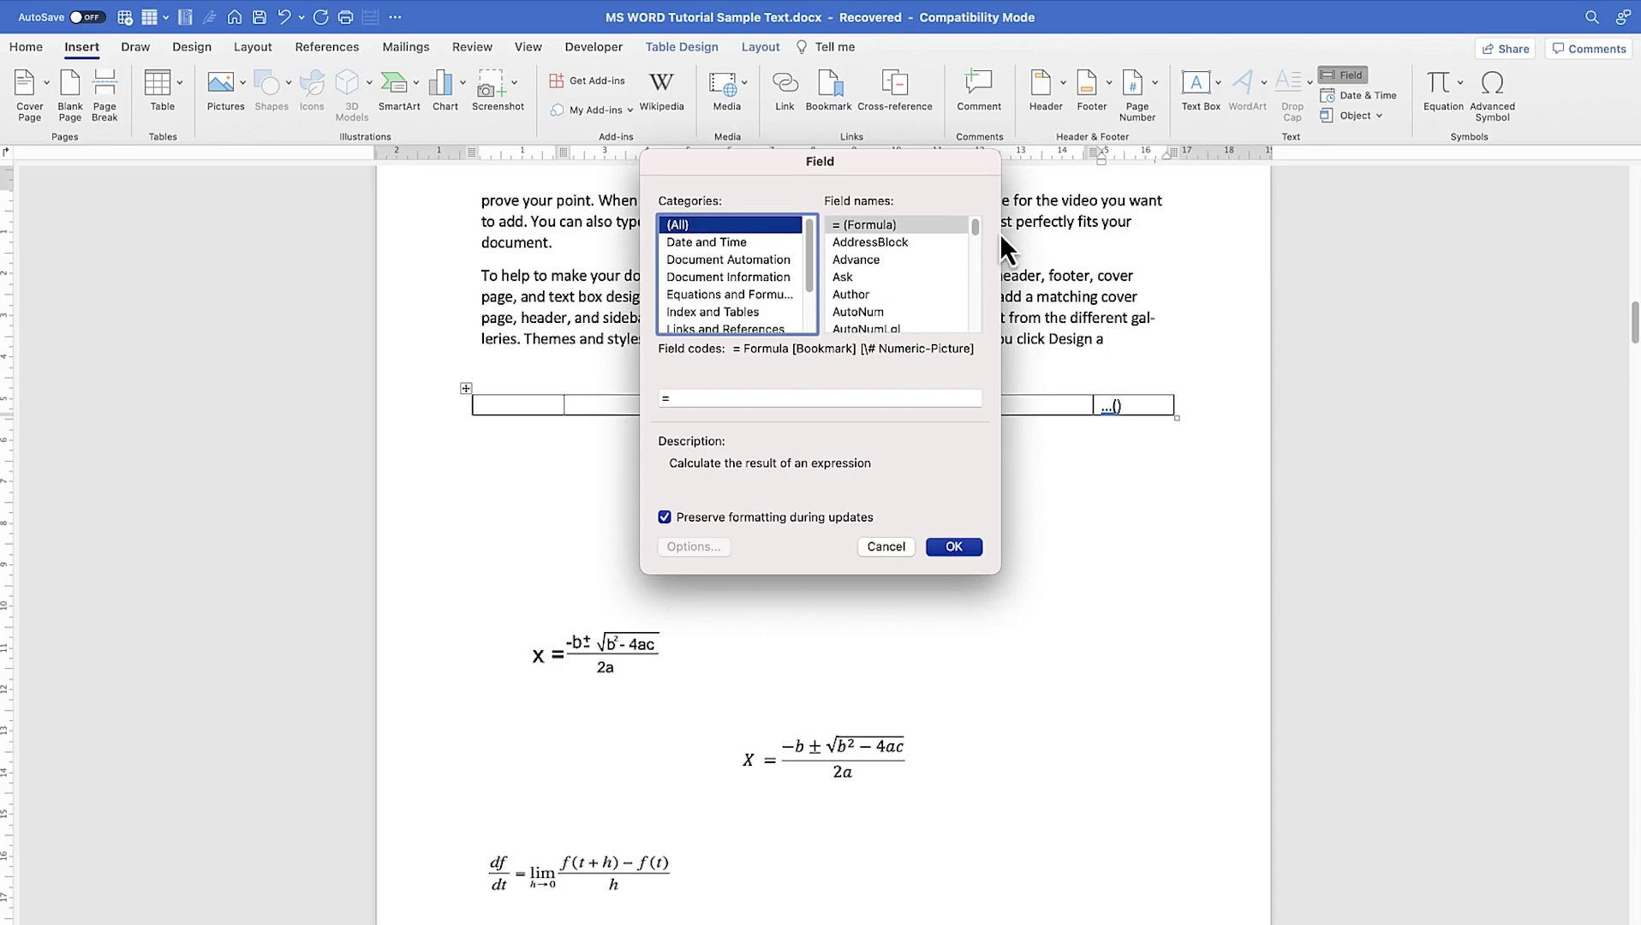
pyautogui.moveTo(972, 231); pyautogui.dragTo(974, 305)
pyautogui.click(847, 279)
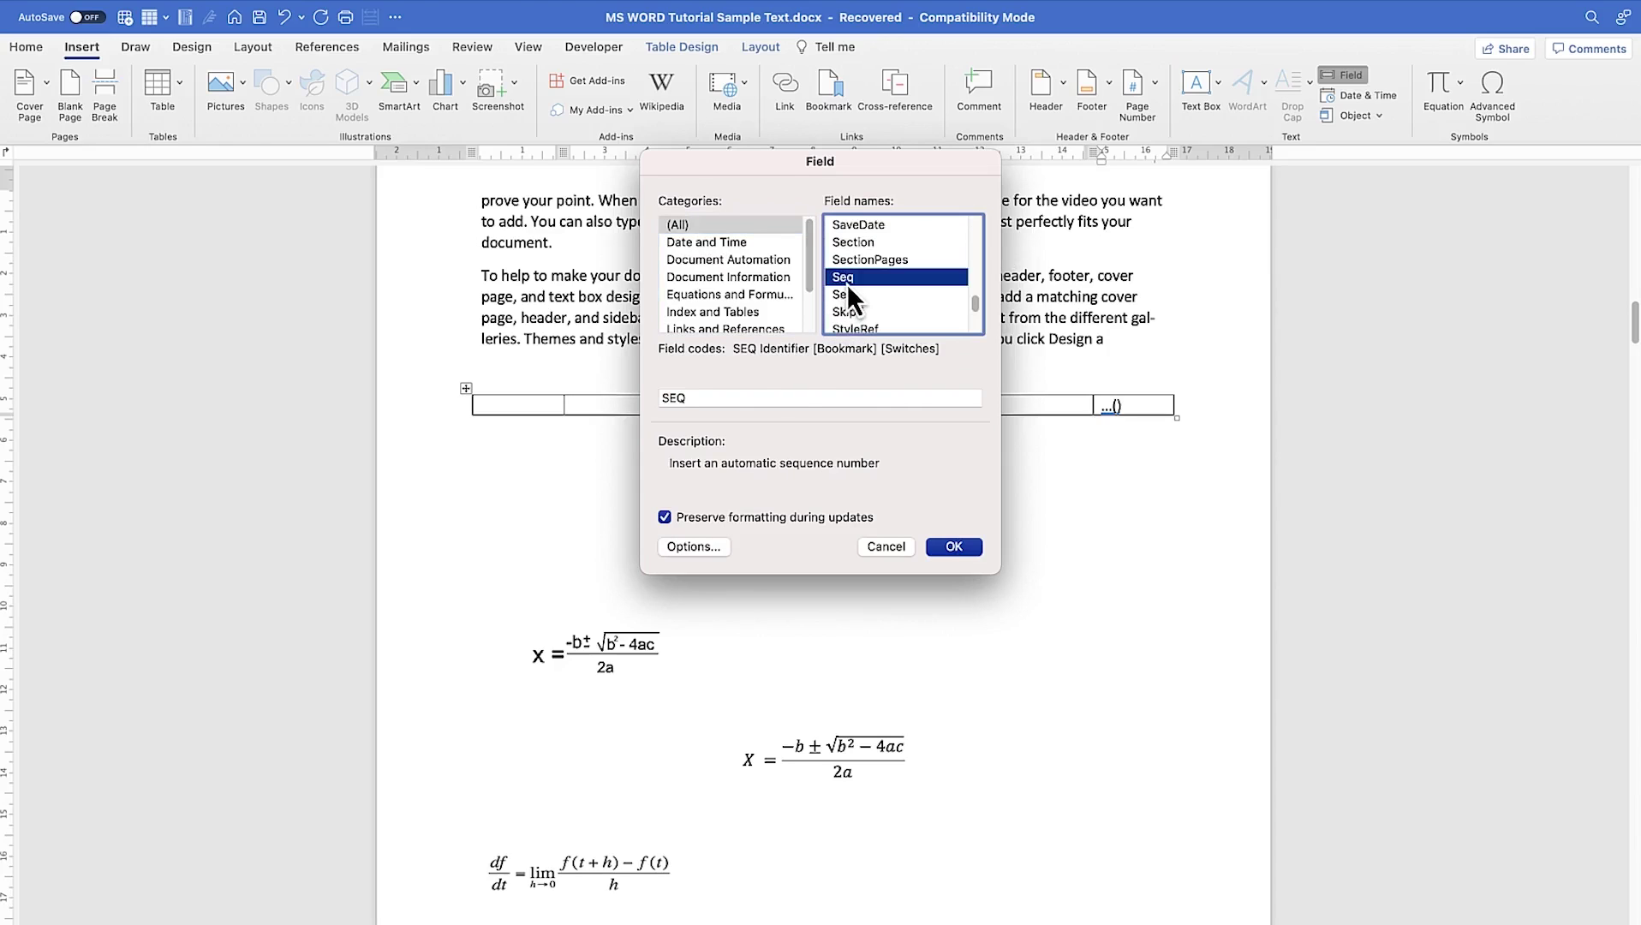
pyautogui.click(759, 399)
pyautogui.write('Eqnn')
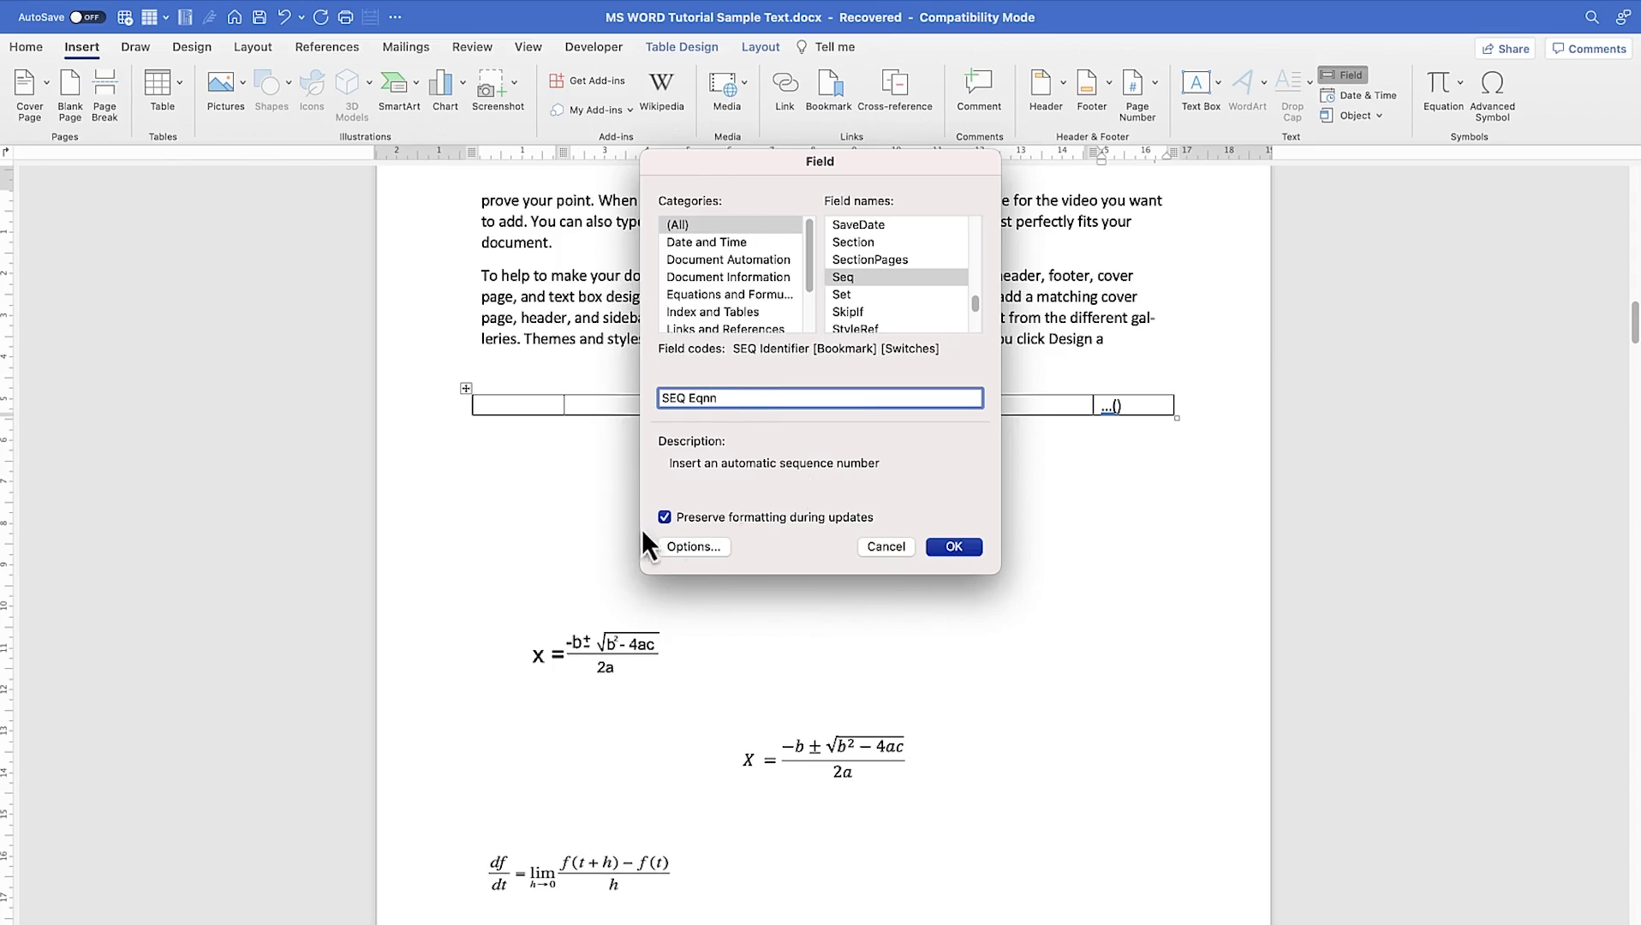
pyautogui.click(951, 548)
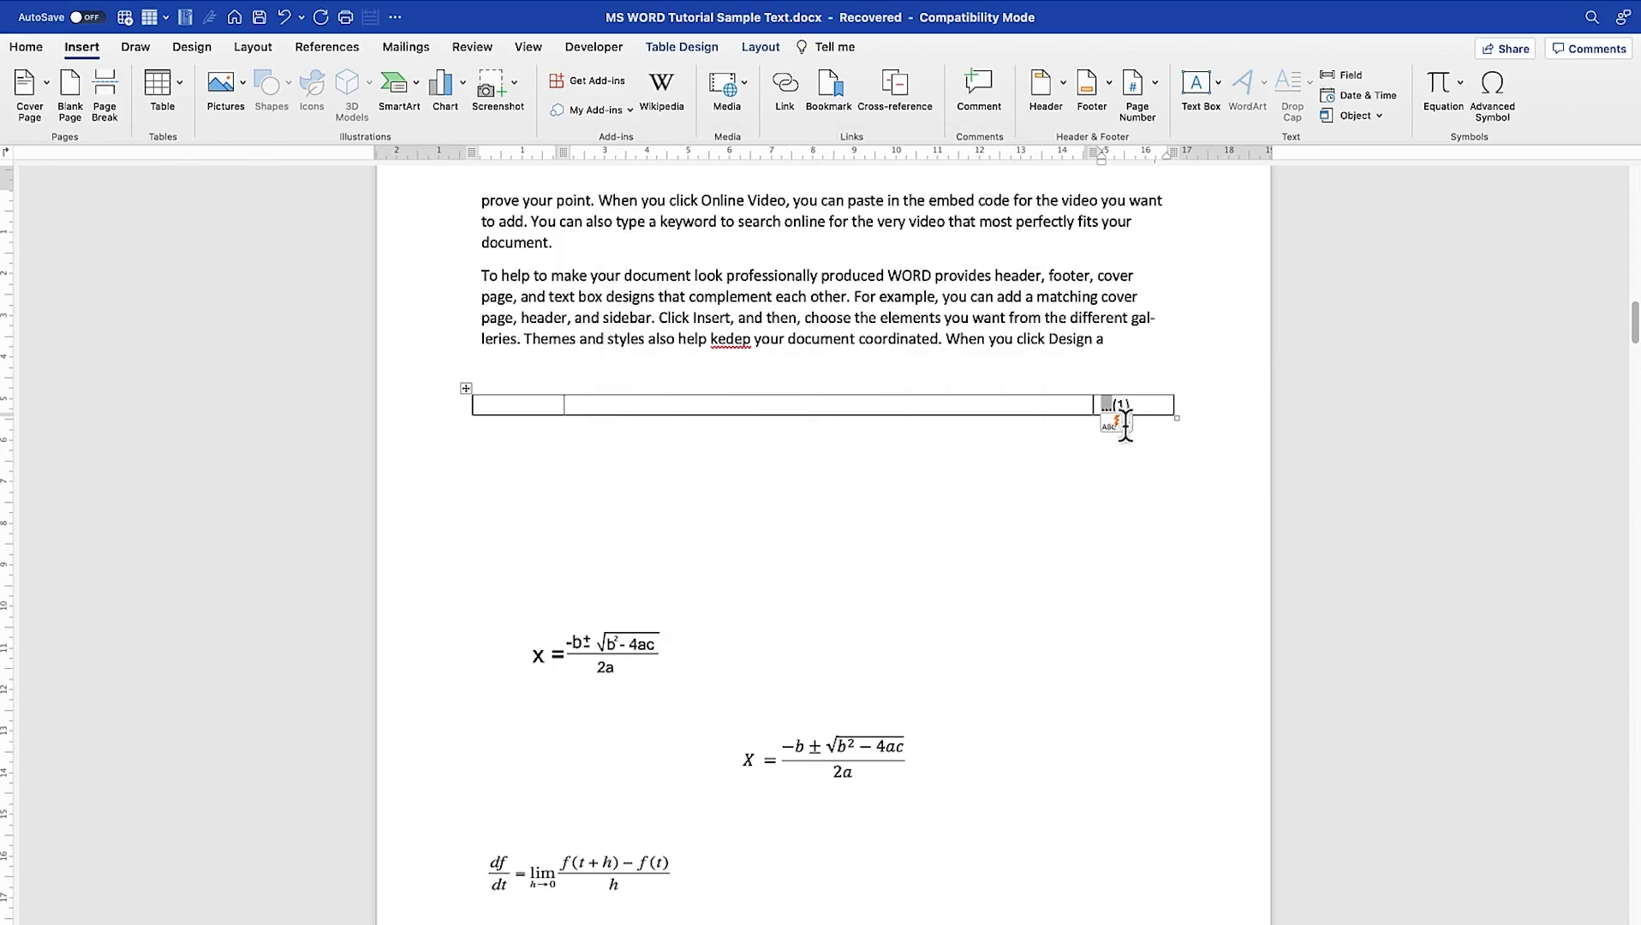
pyautogui.click(787, 409)
# Insert an empty equation in the middle cell, then select the whole table row
pyautogui.click(1440, 75)
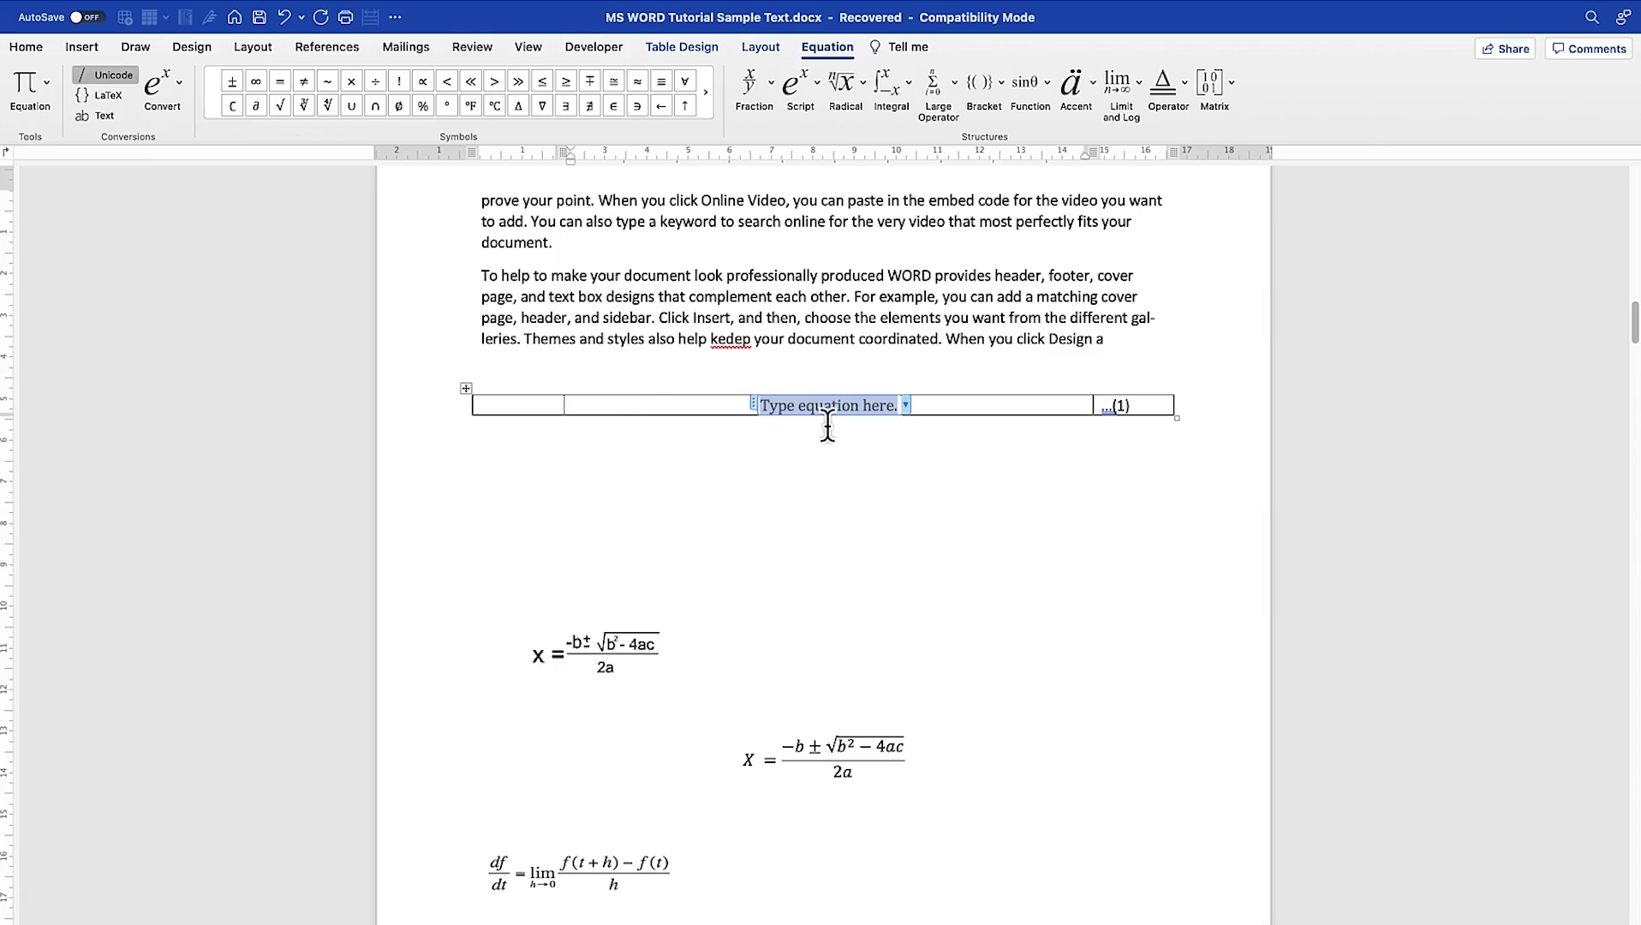
pyautogui.click(457, 409)
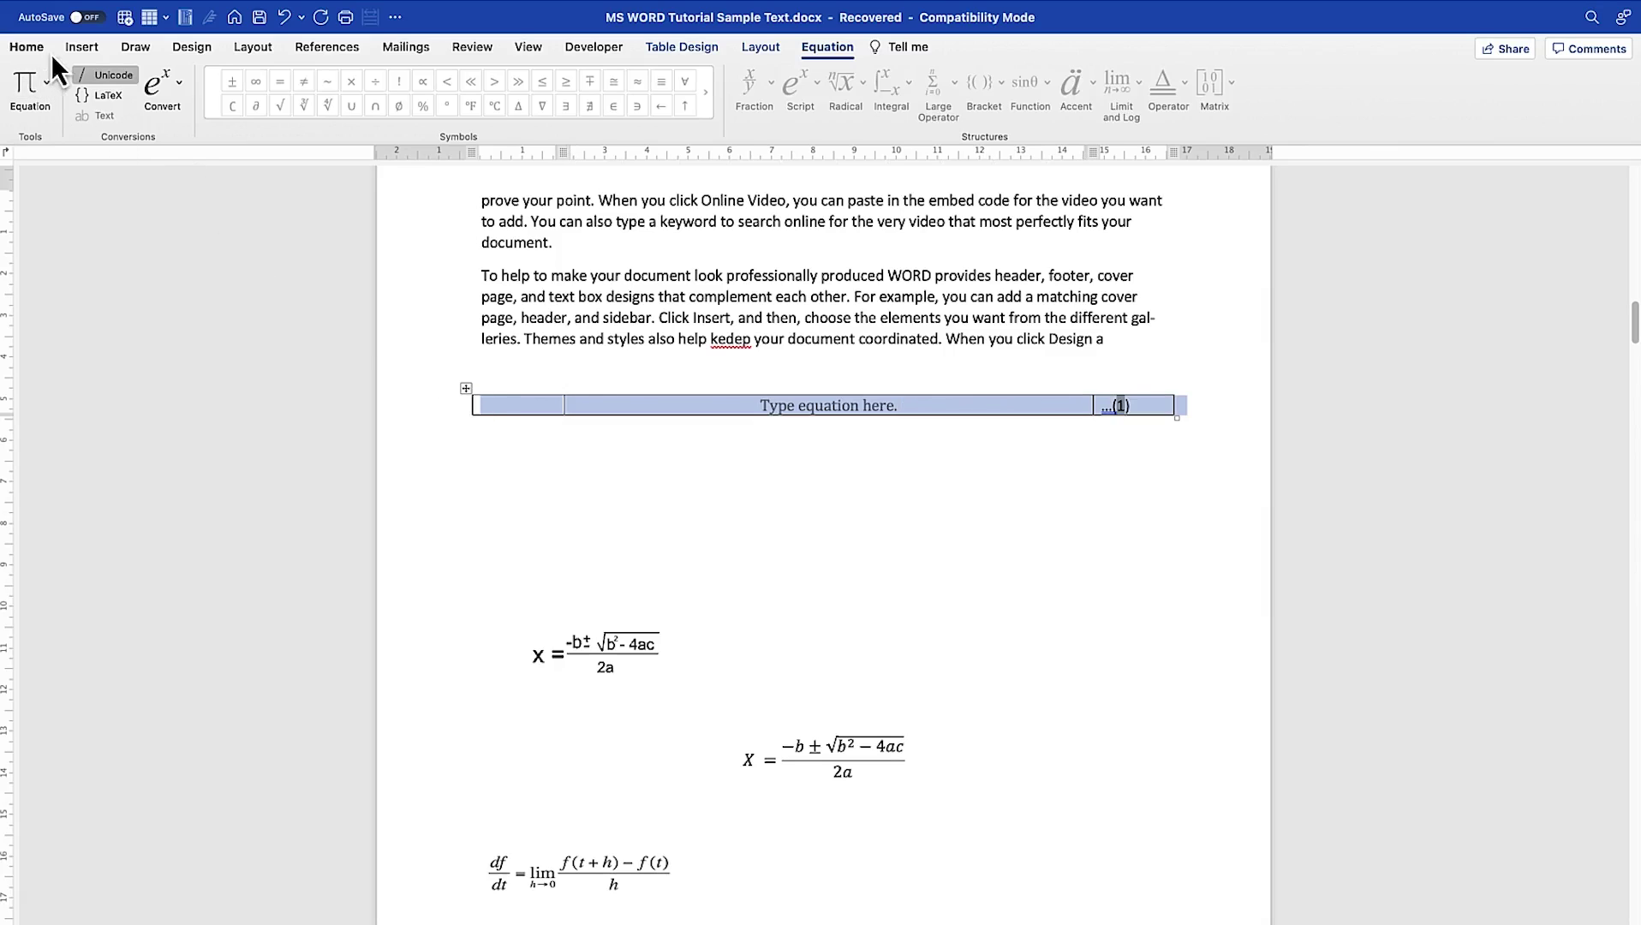
pyautogui.click(81, 52)
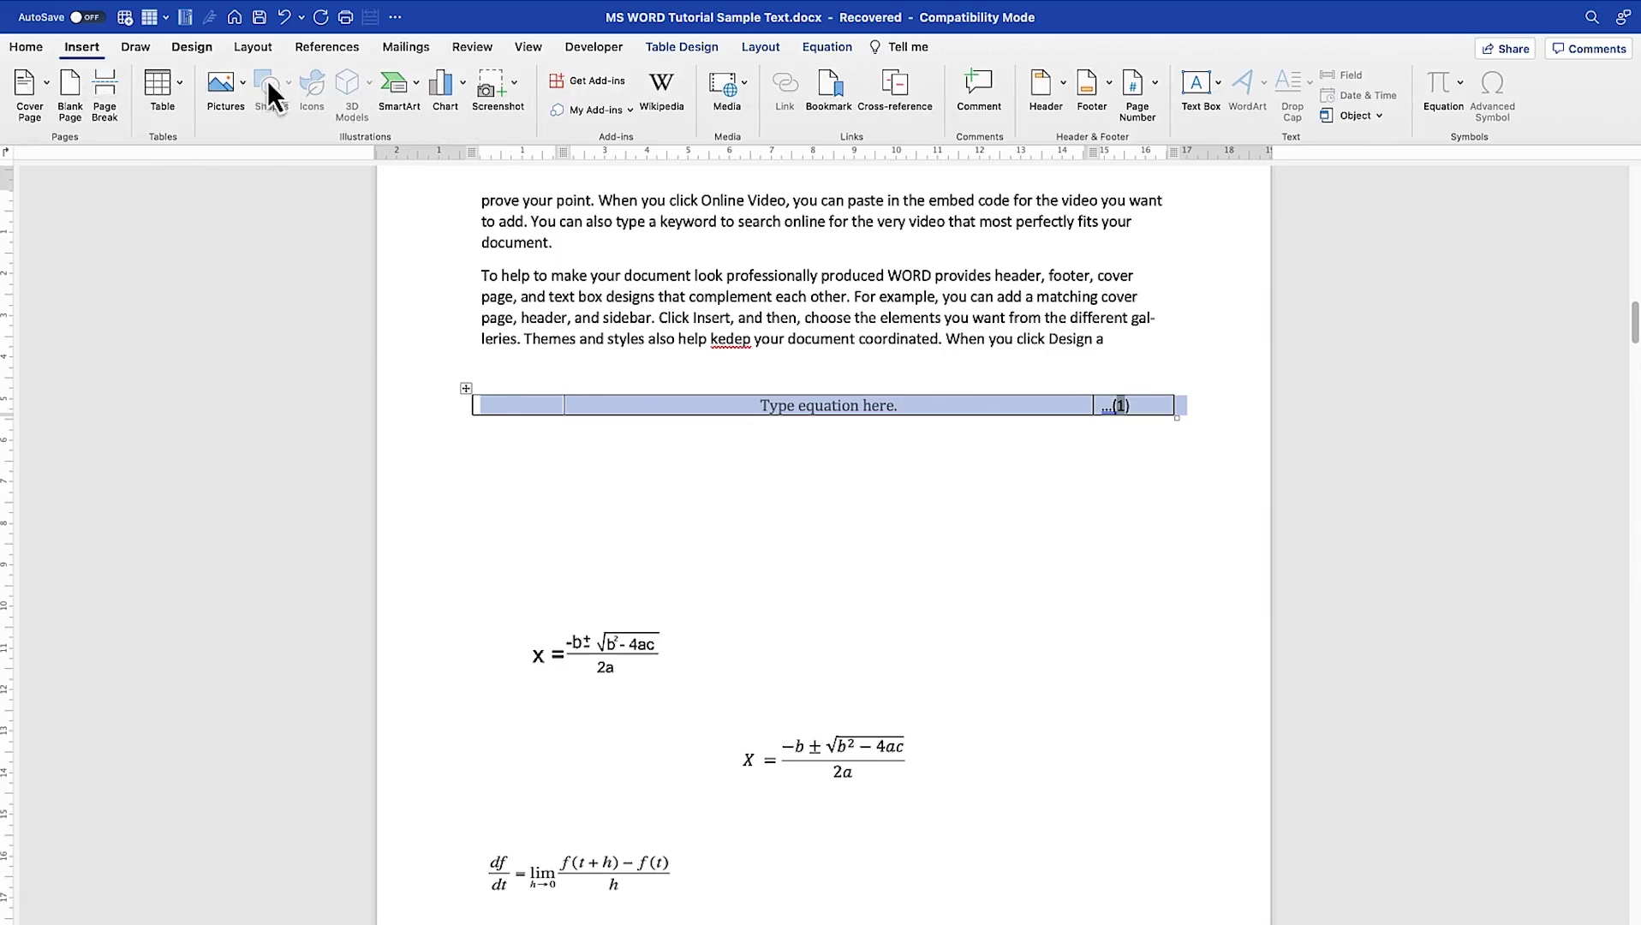
# Save the selected row to the equation gallery as 'Equation table' in the General category
pyautogui.click(1461, 89)
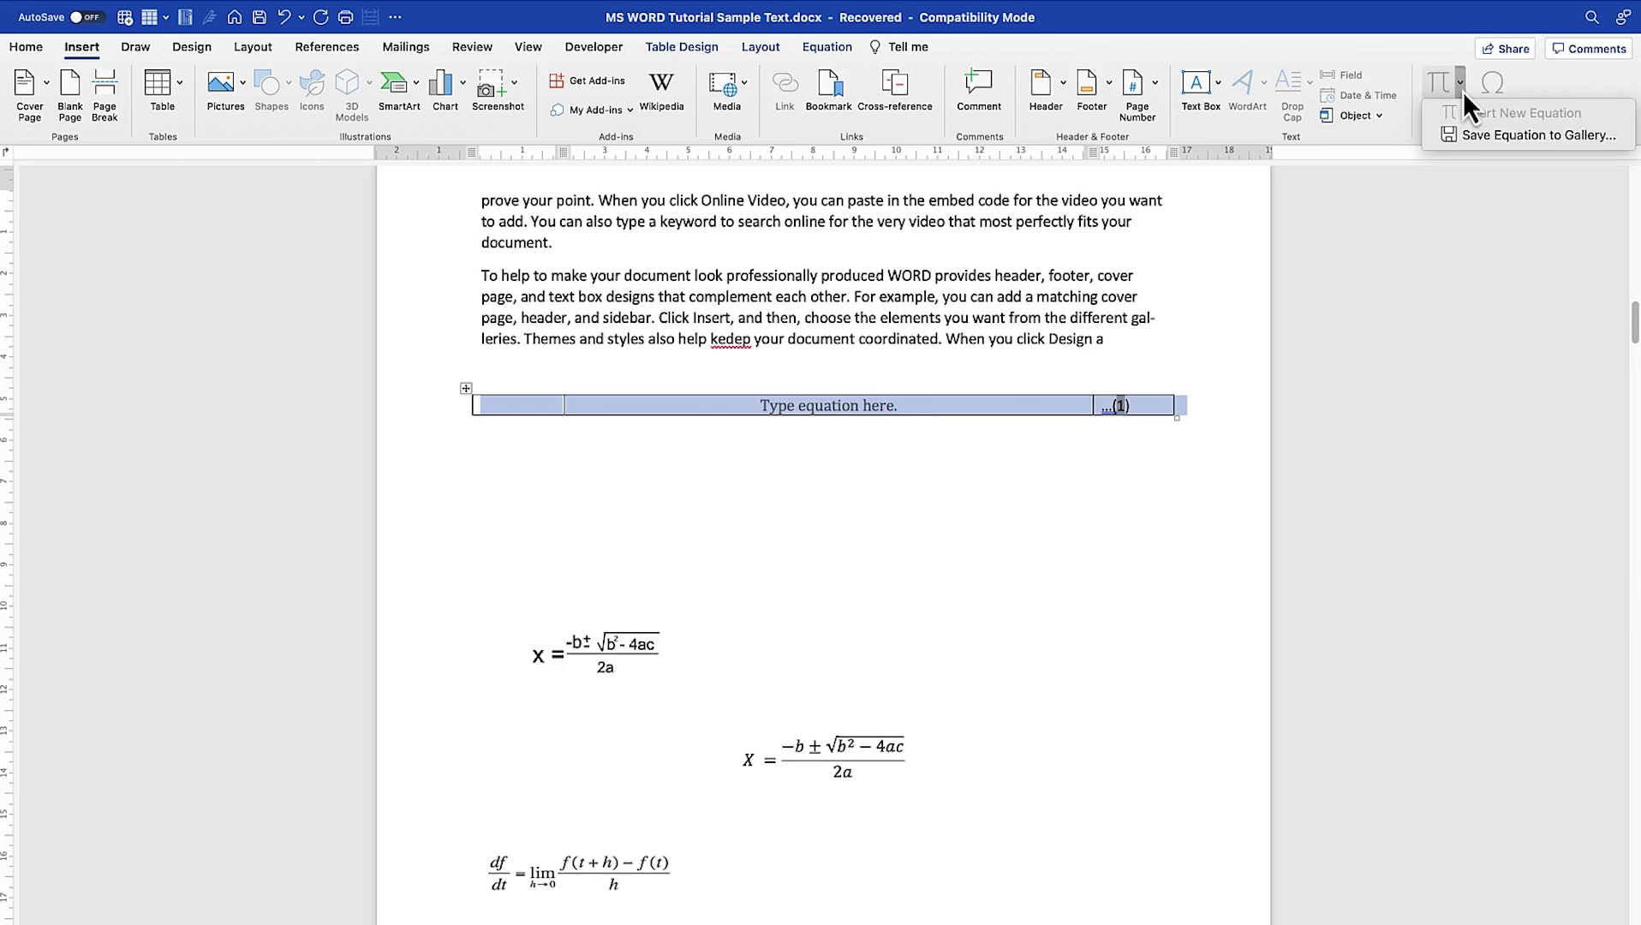
pyautogui.click(1518, 137)
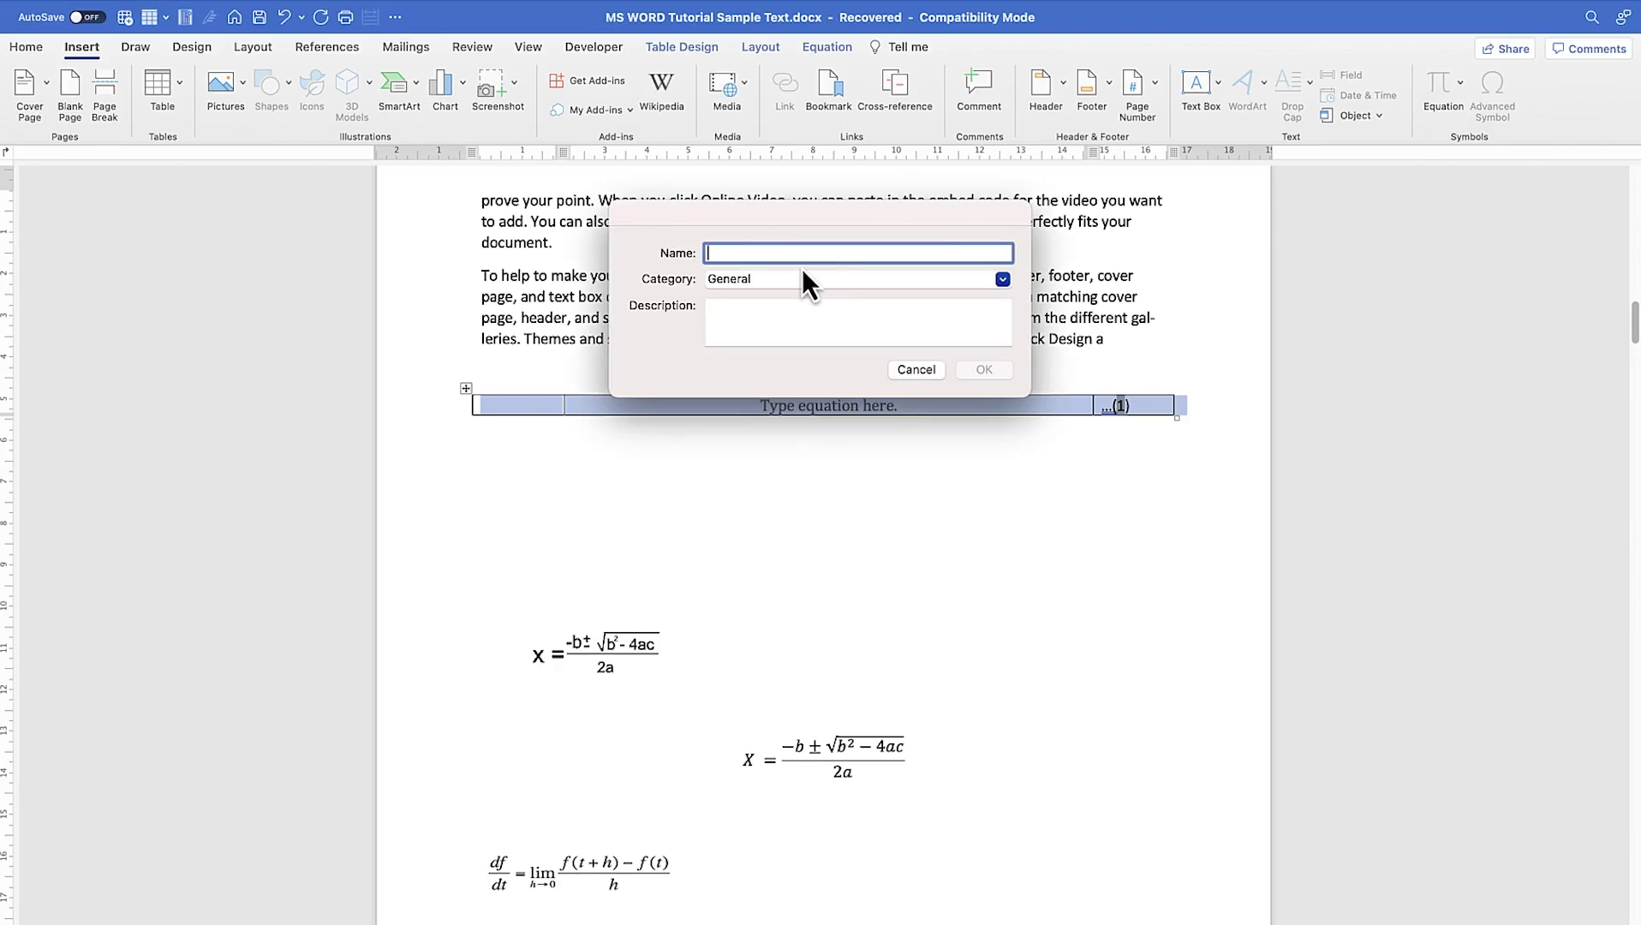
pyautogui.write('Equation table')
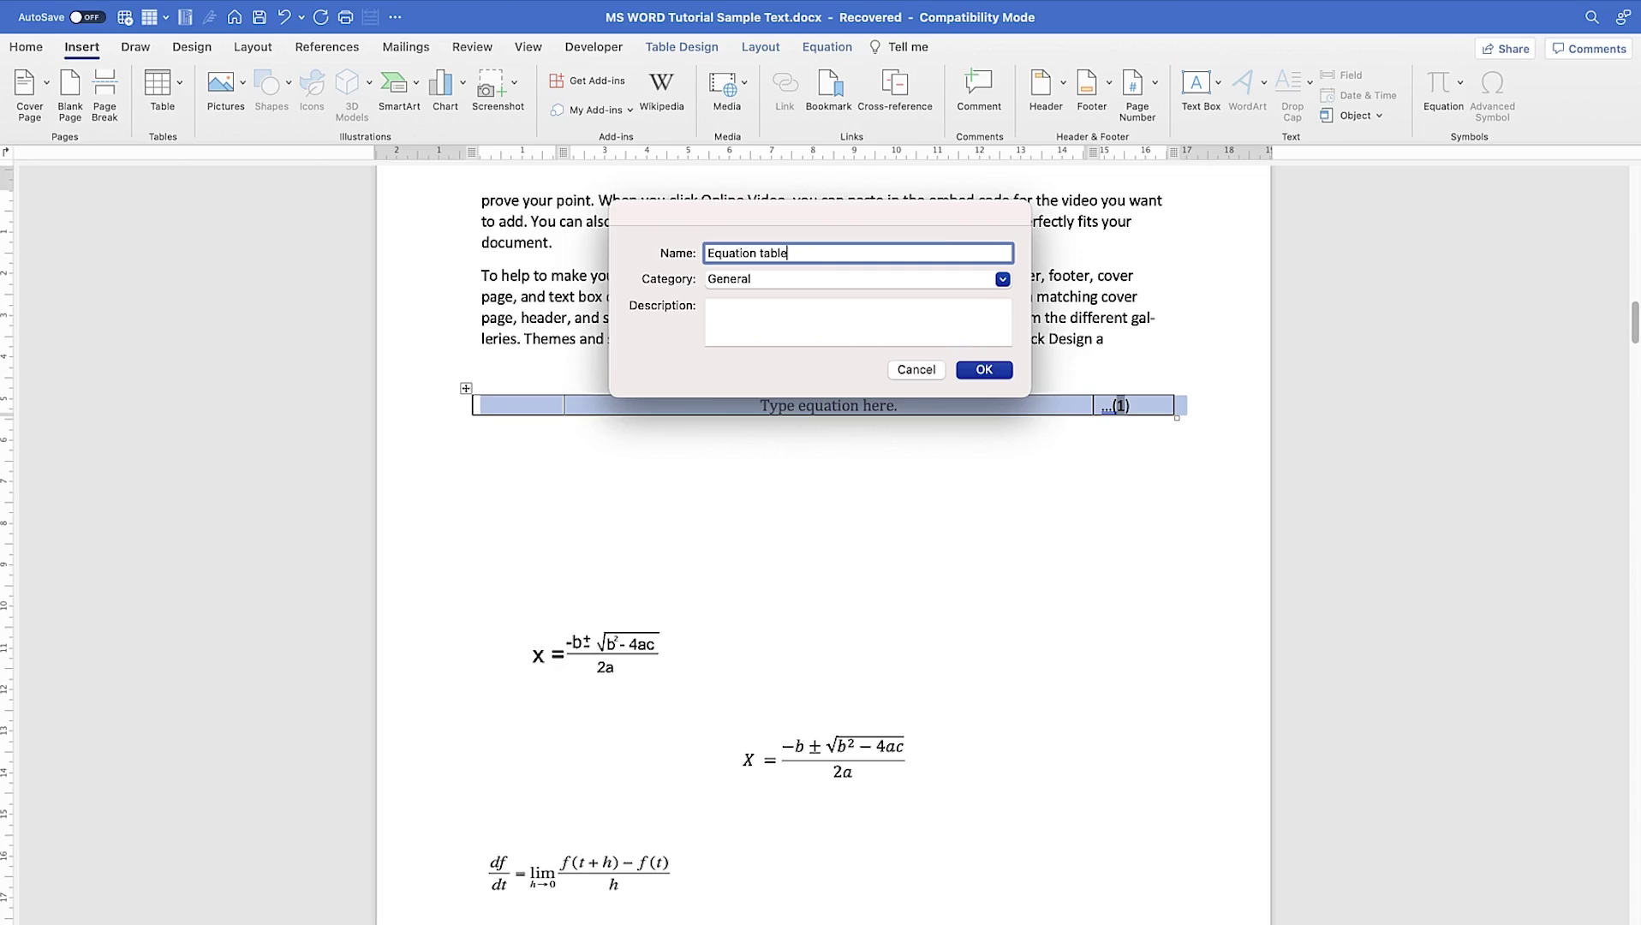
pyautogui.click(1000, 370)
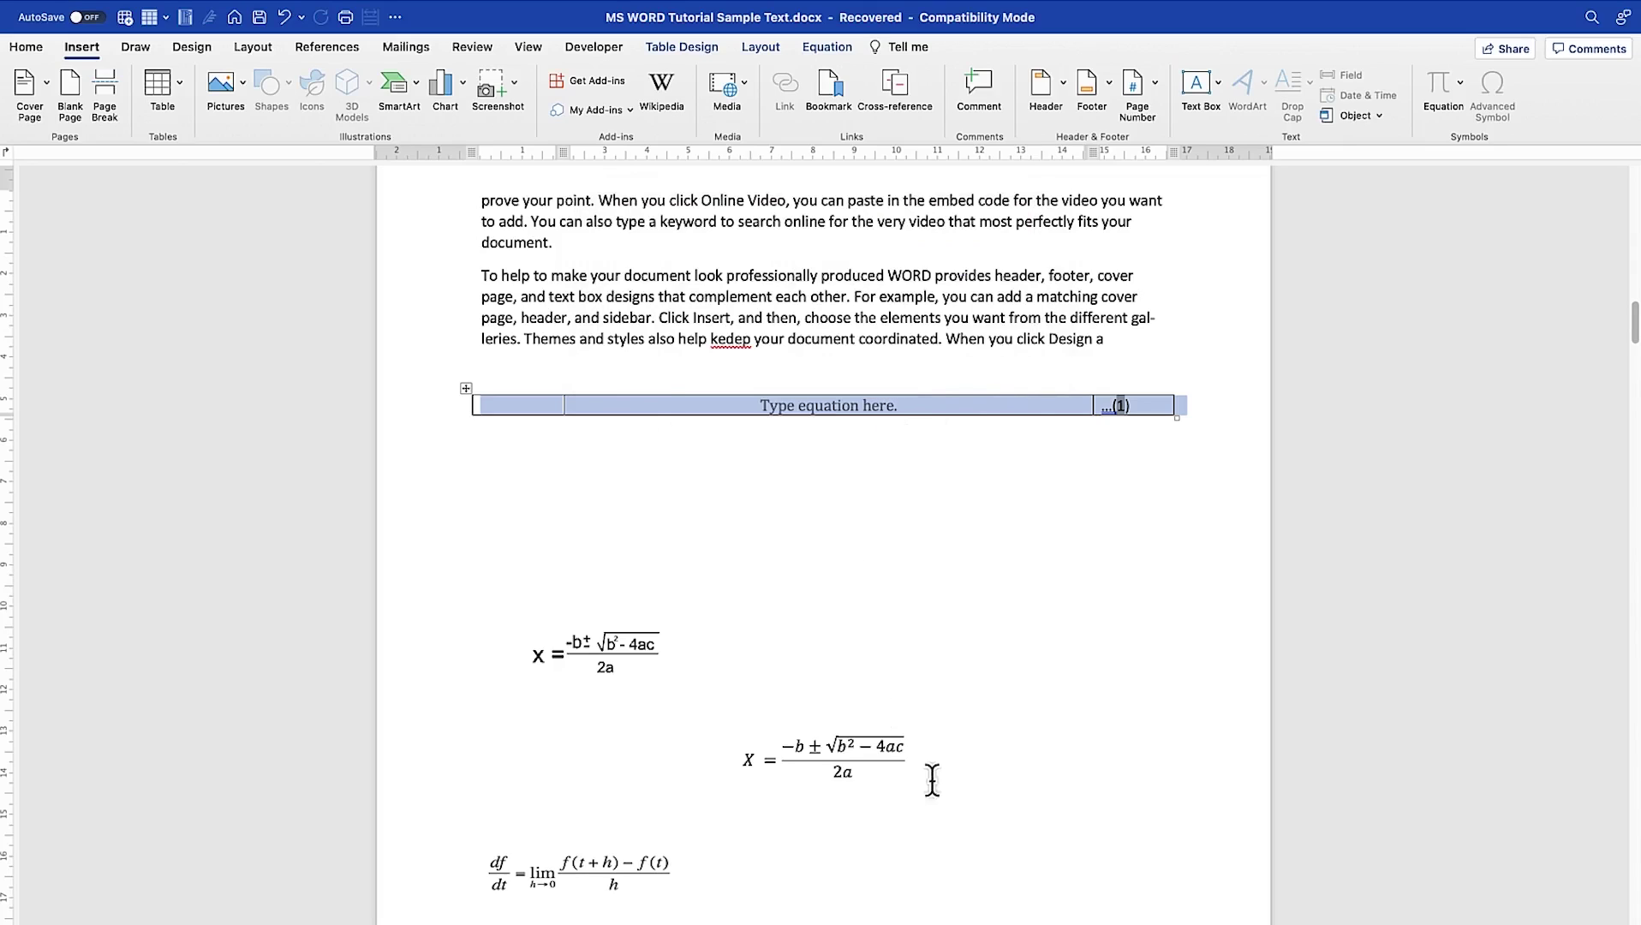
pyautogui.moveTo(949, 775); pyautogui.dragTo(712, 745)
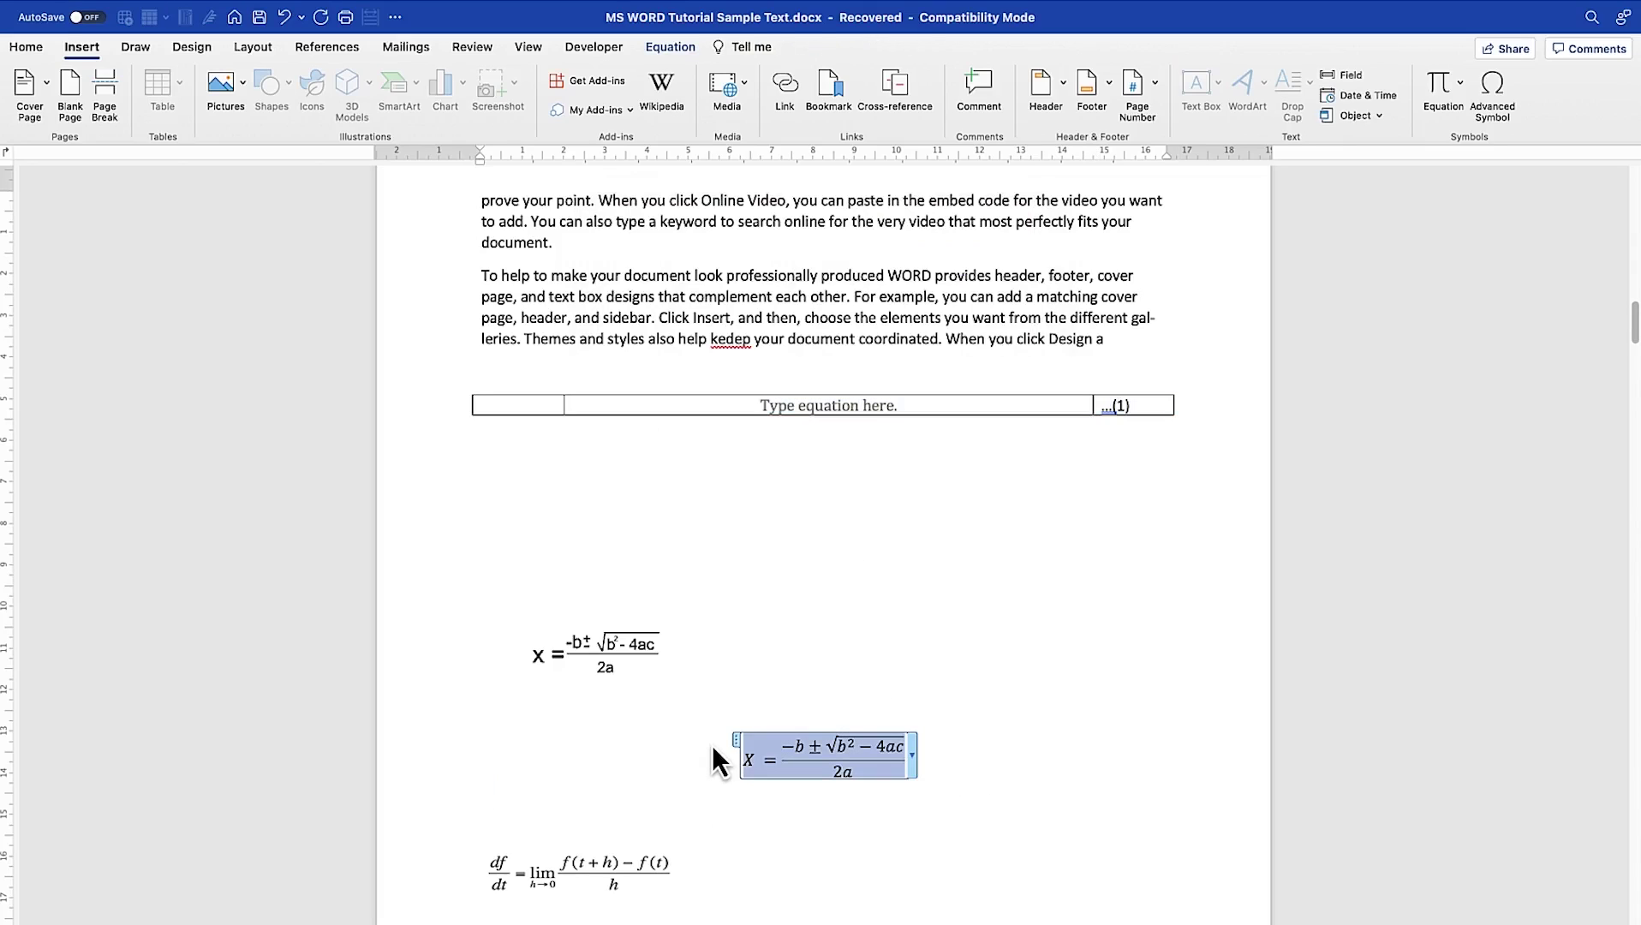
# Paste the quadratic formula over the 'Type equation here.' placeholder in the numbered table
pyautogui.click(829, 407)
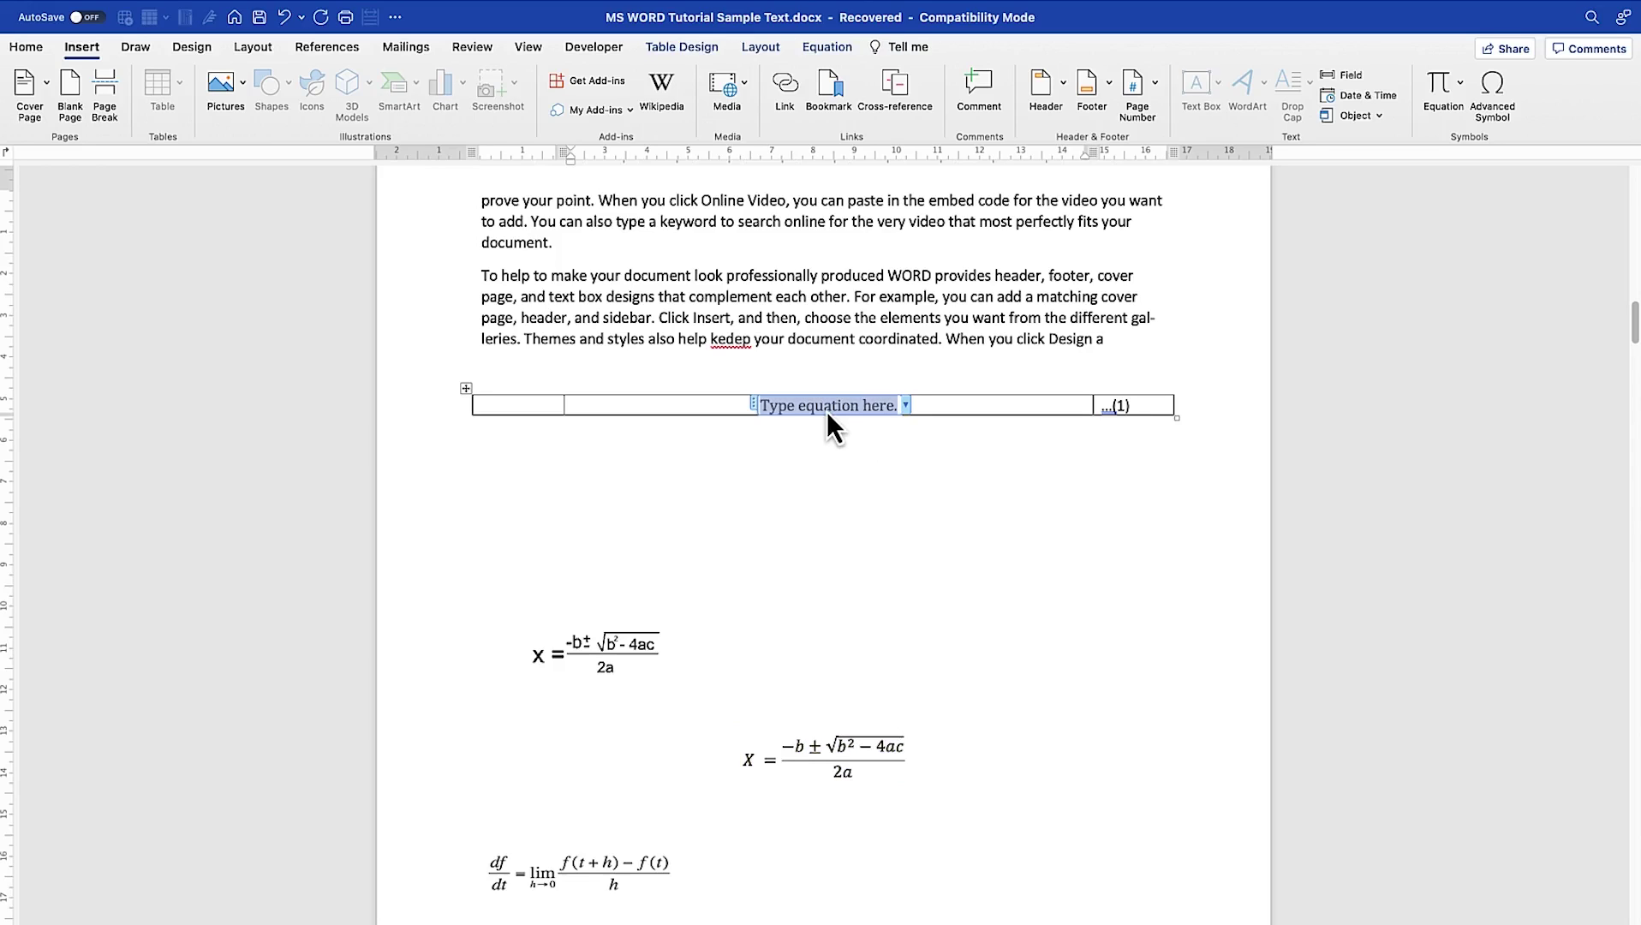
pyautogui.press('super+v')
pyautogui.click(908, 527)
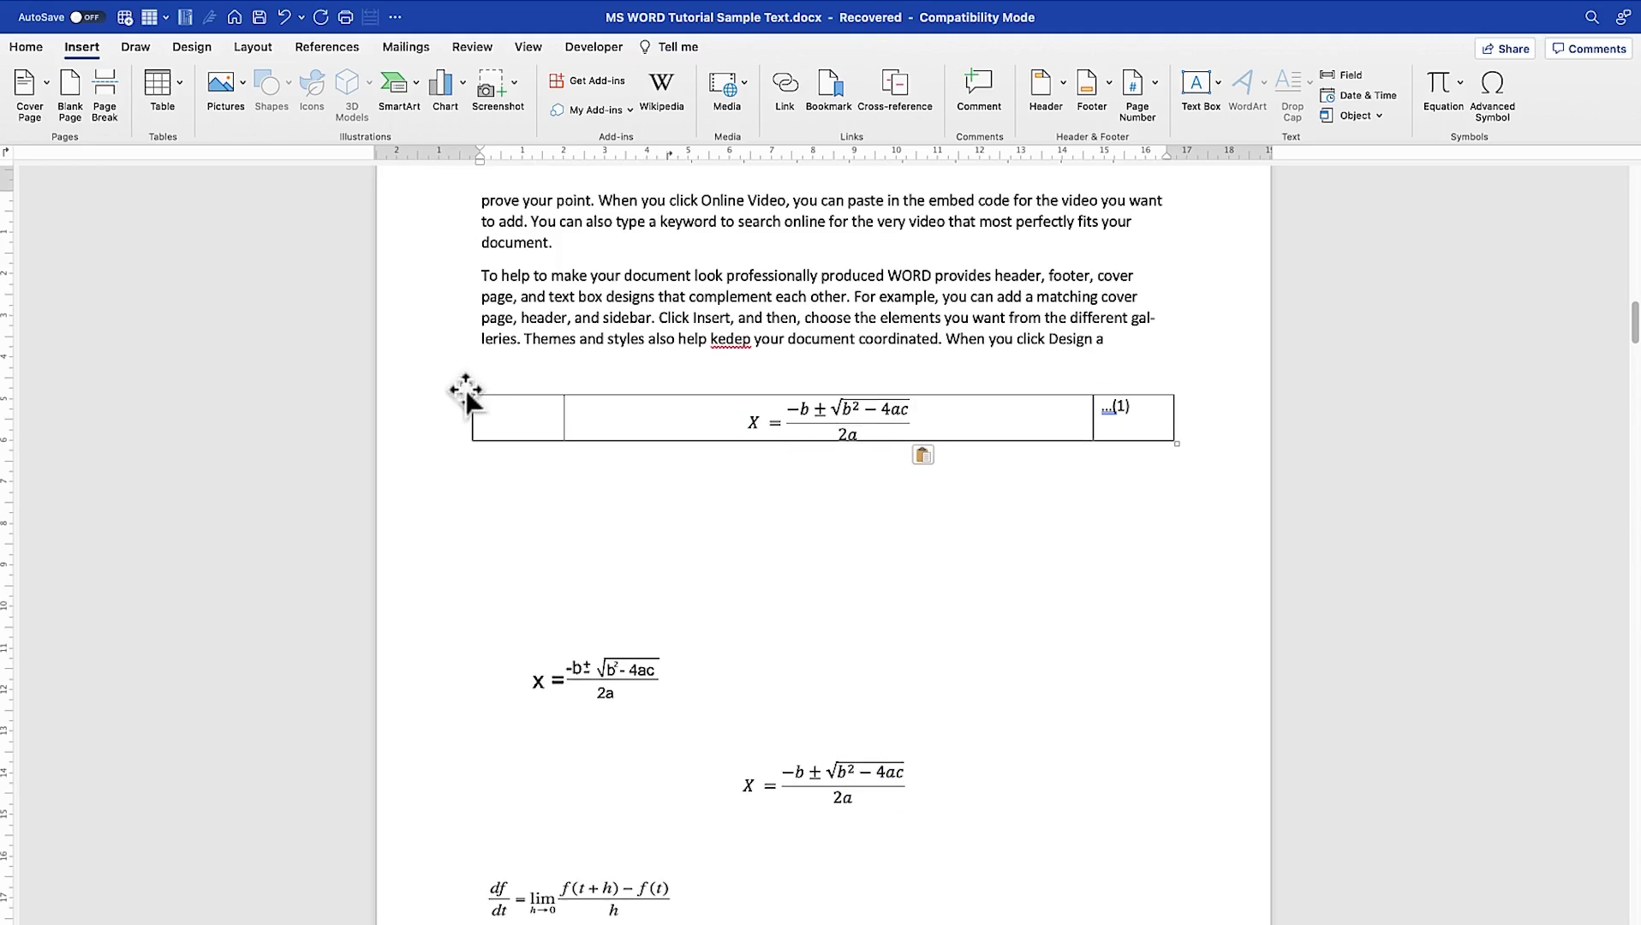
pyautogui.click(465, 389)
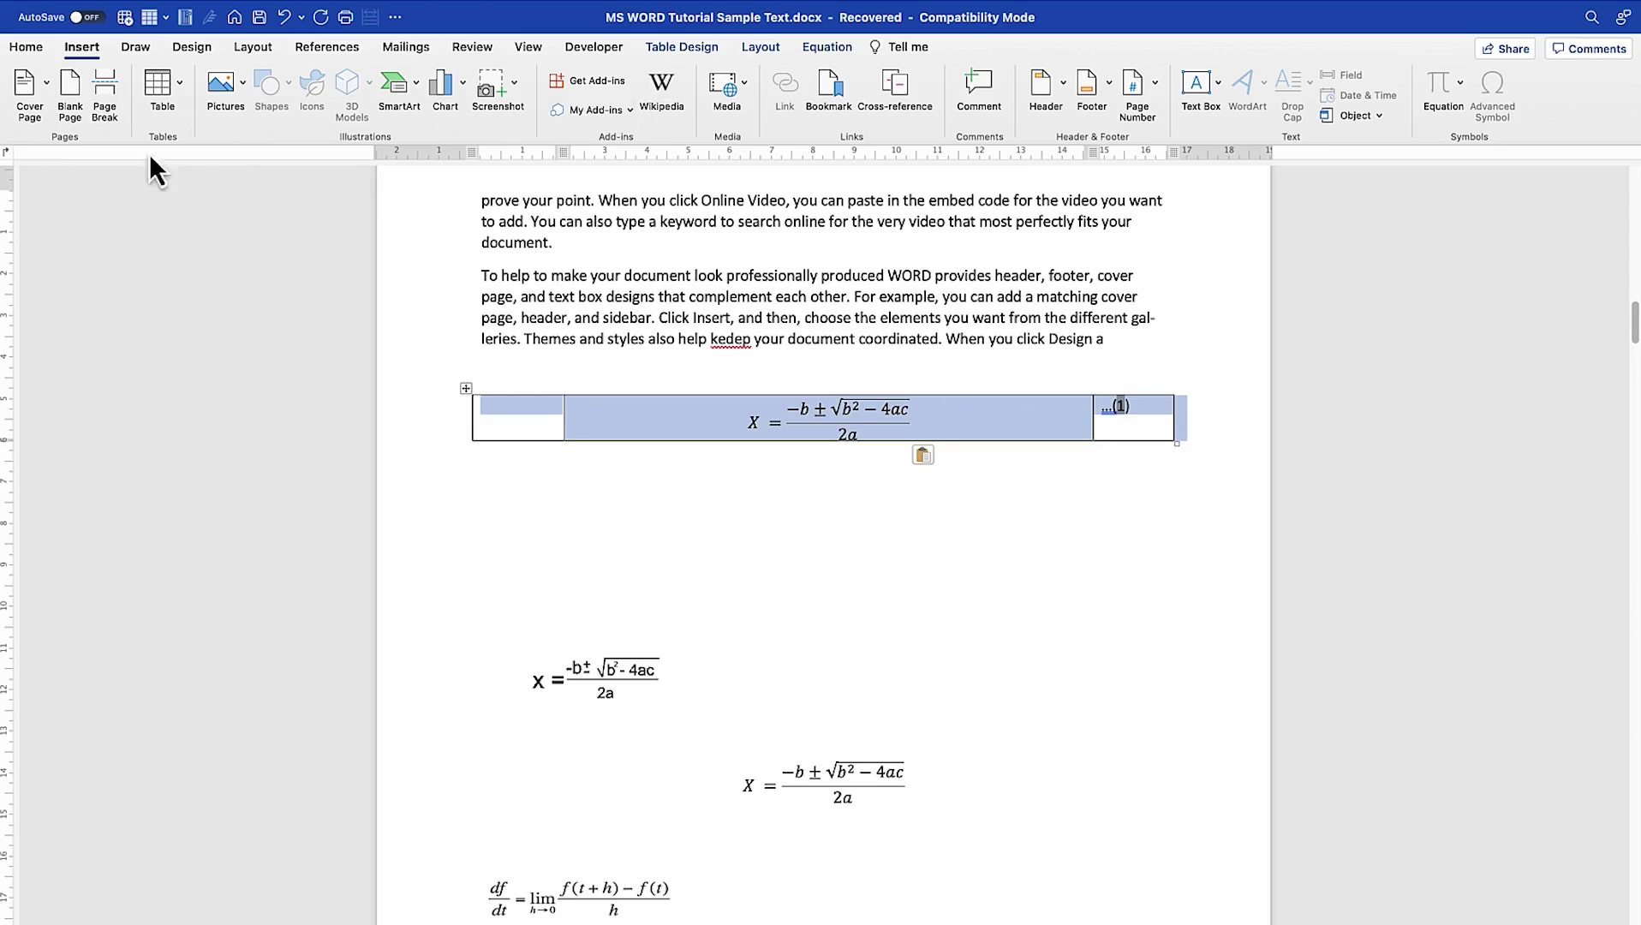
# Apply No Border to the quadratic formula's table
pyautogui.click(44, 49)
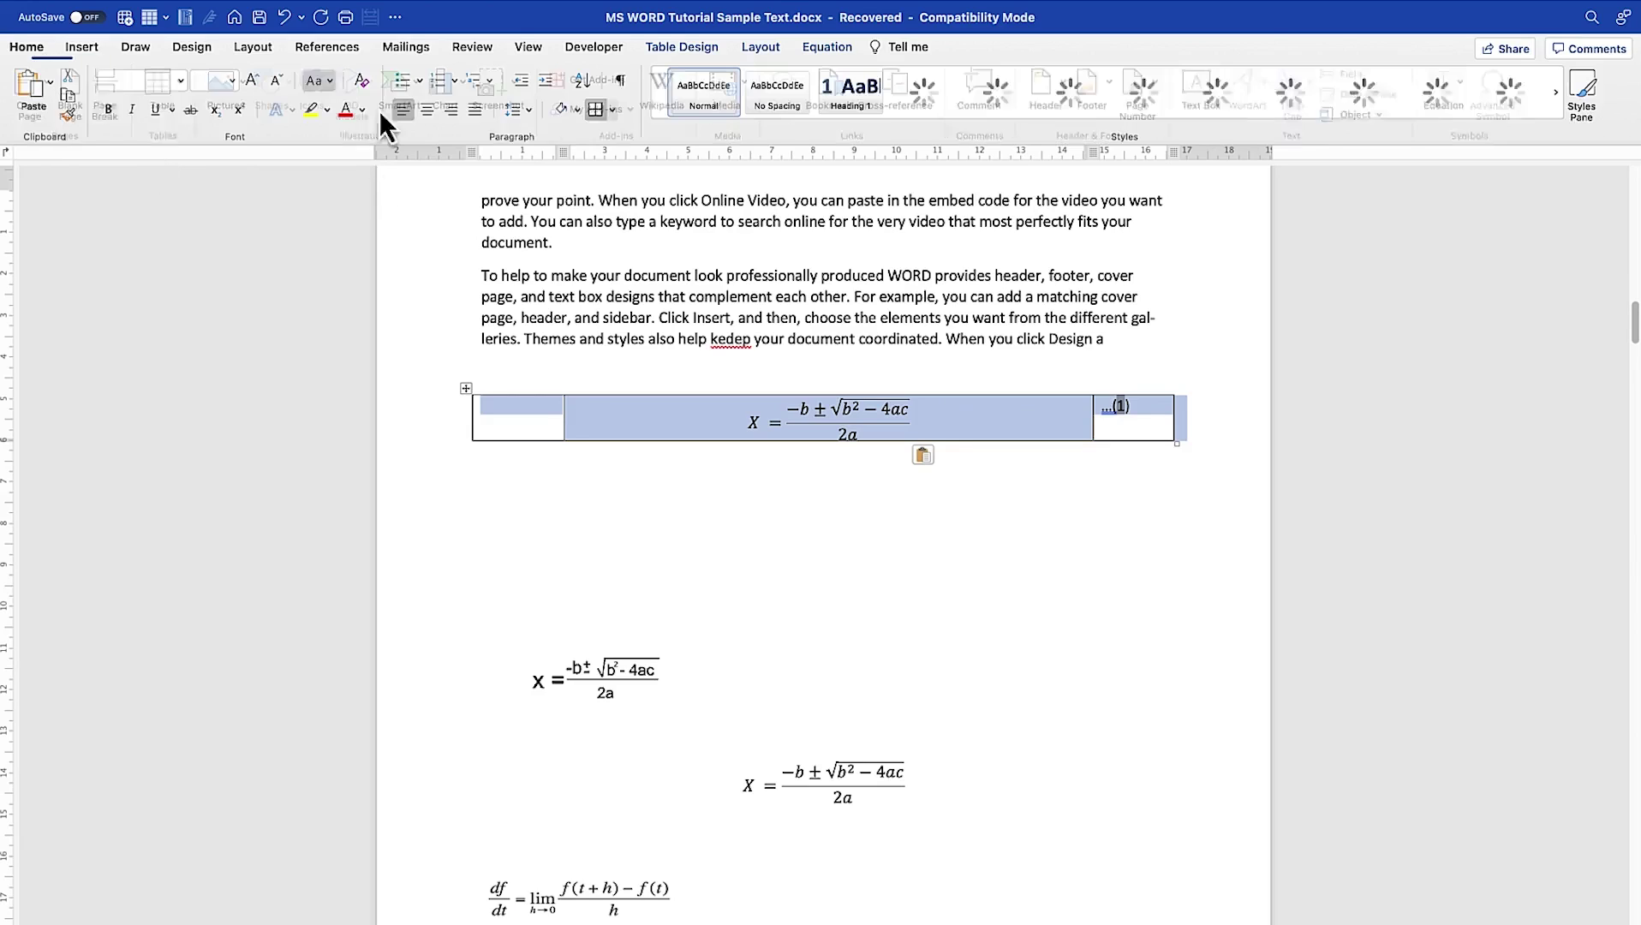
pyautogui.click(609, 111)
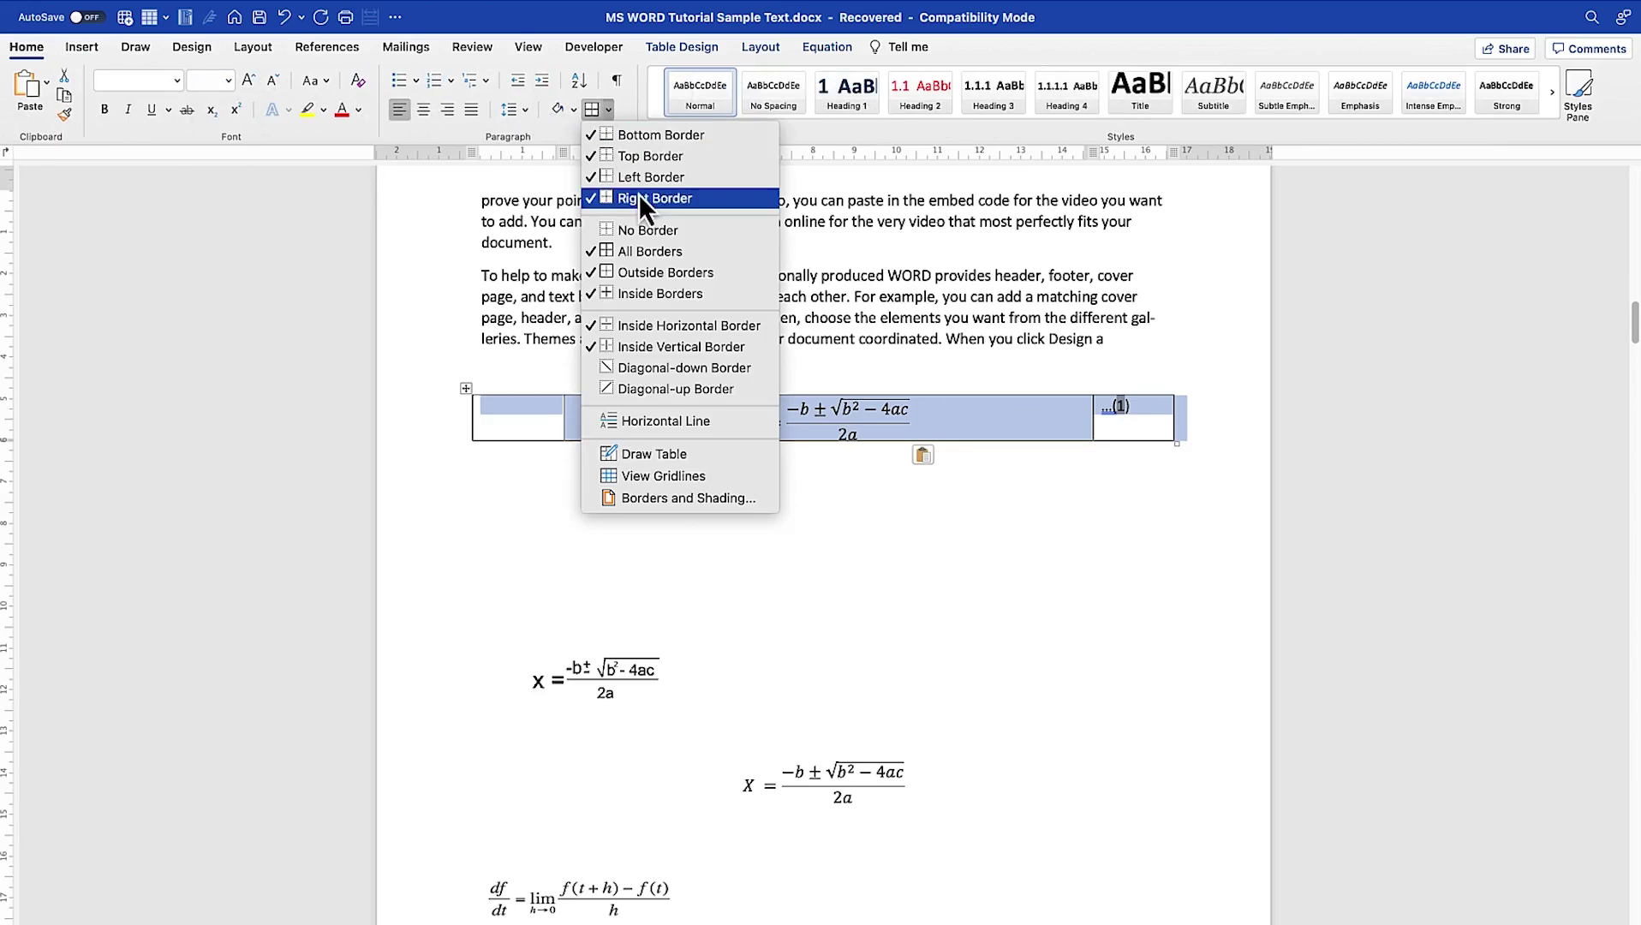
pyautogui.click(649, 230)
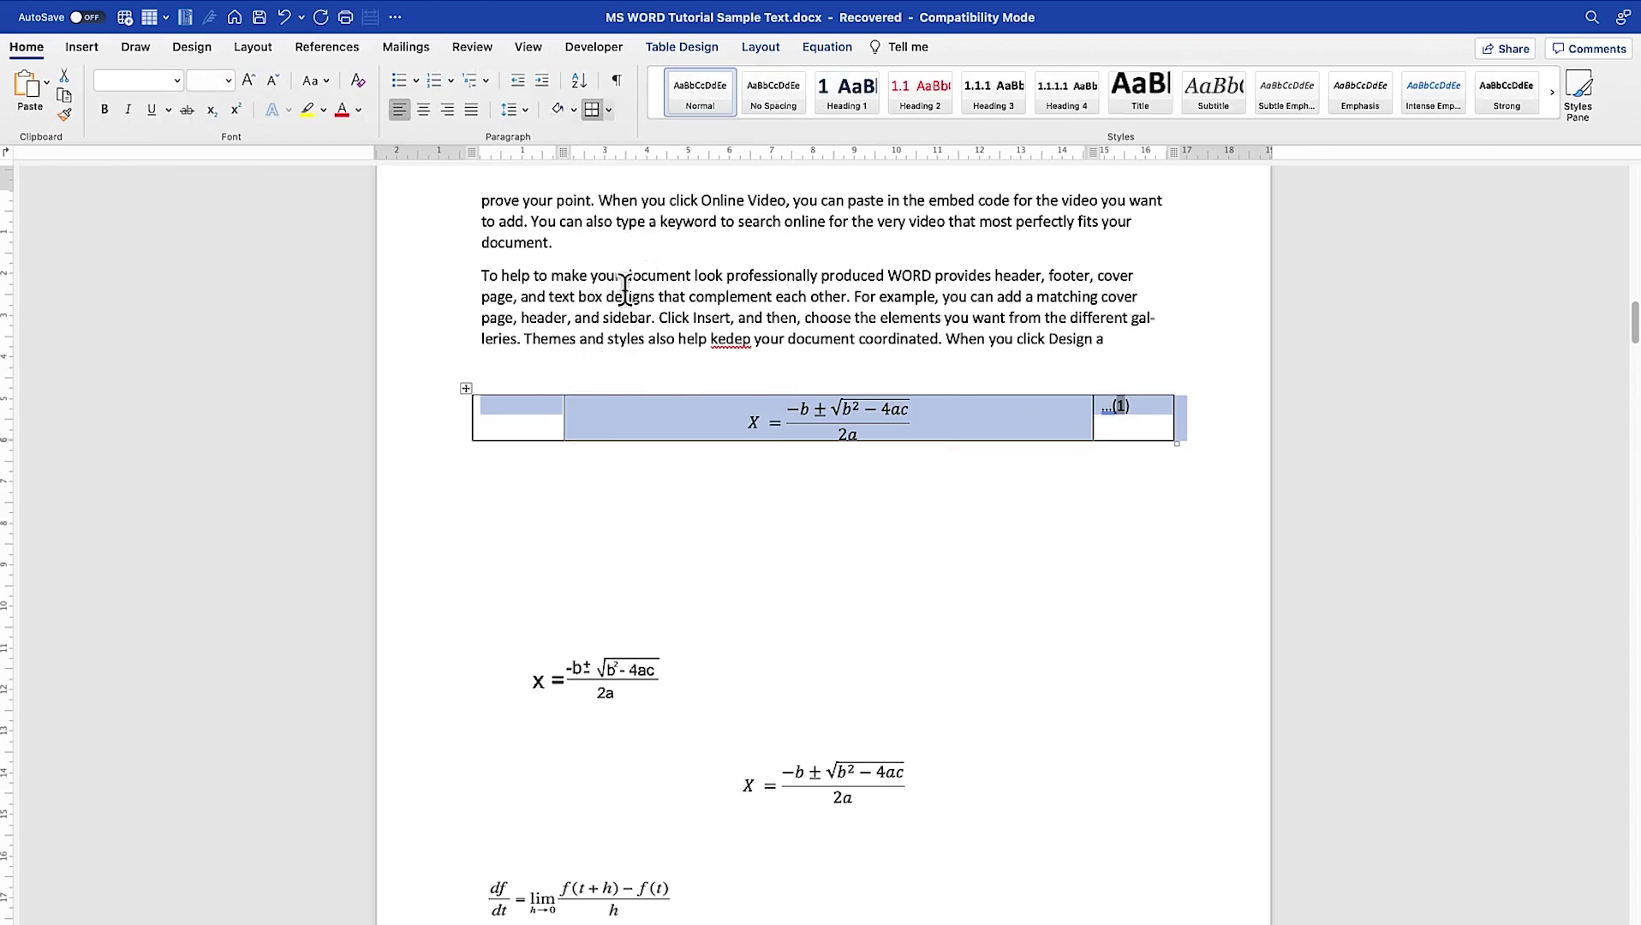
pyautogui.click(668, 536)
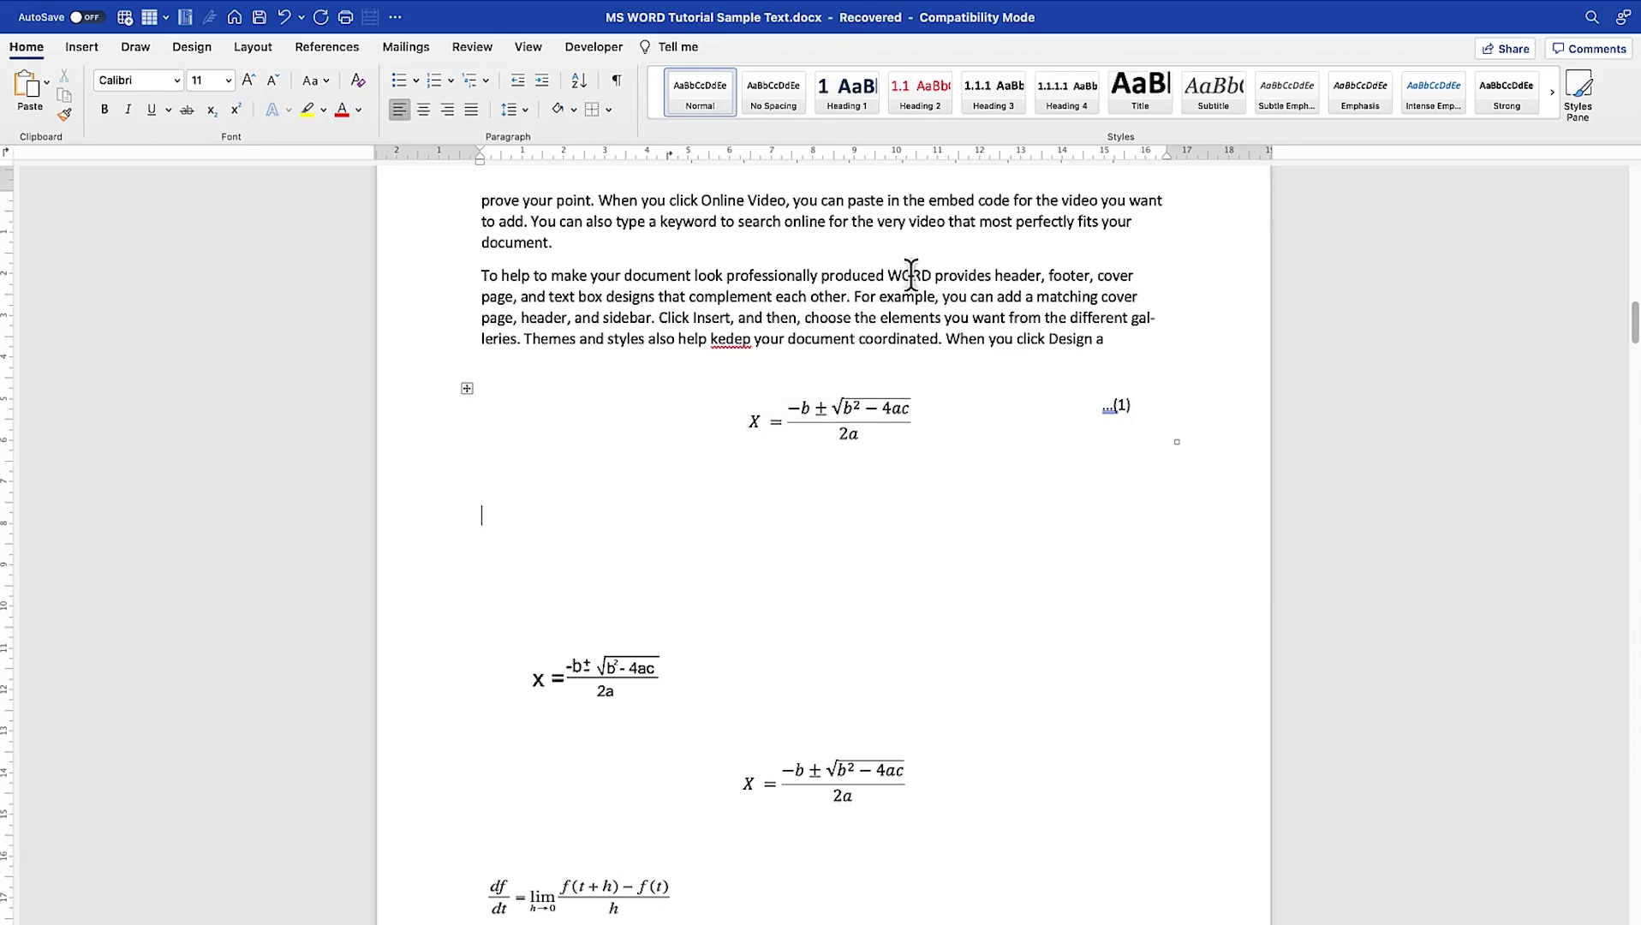
# Insert the saved 'Equation table' gallery entry from General, numbered (2)
pyautogui.click(79, 49)
pyautogui.click(1462, 103)
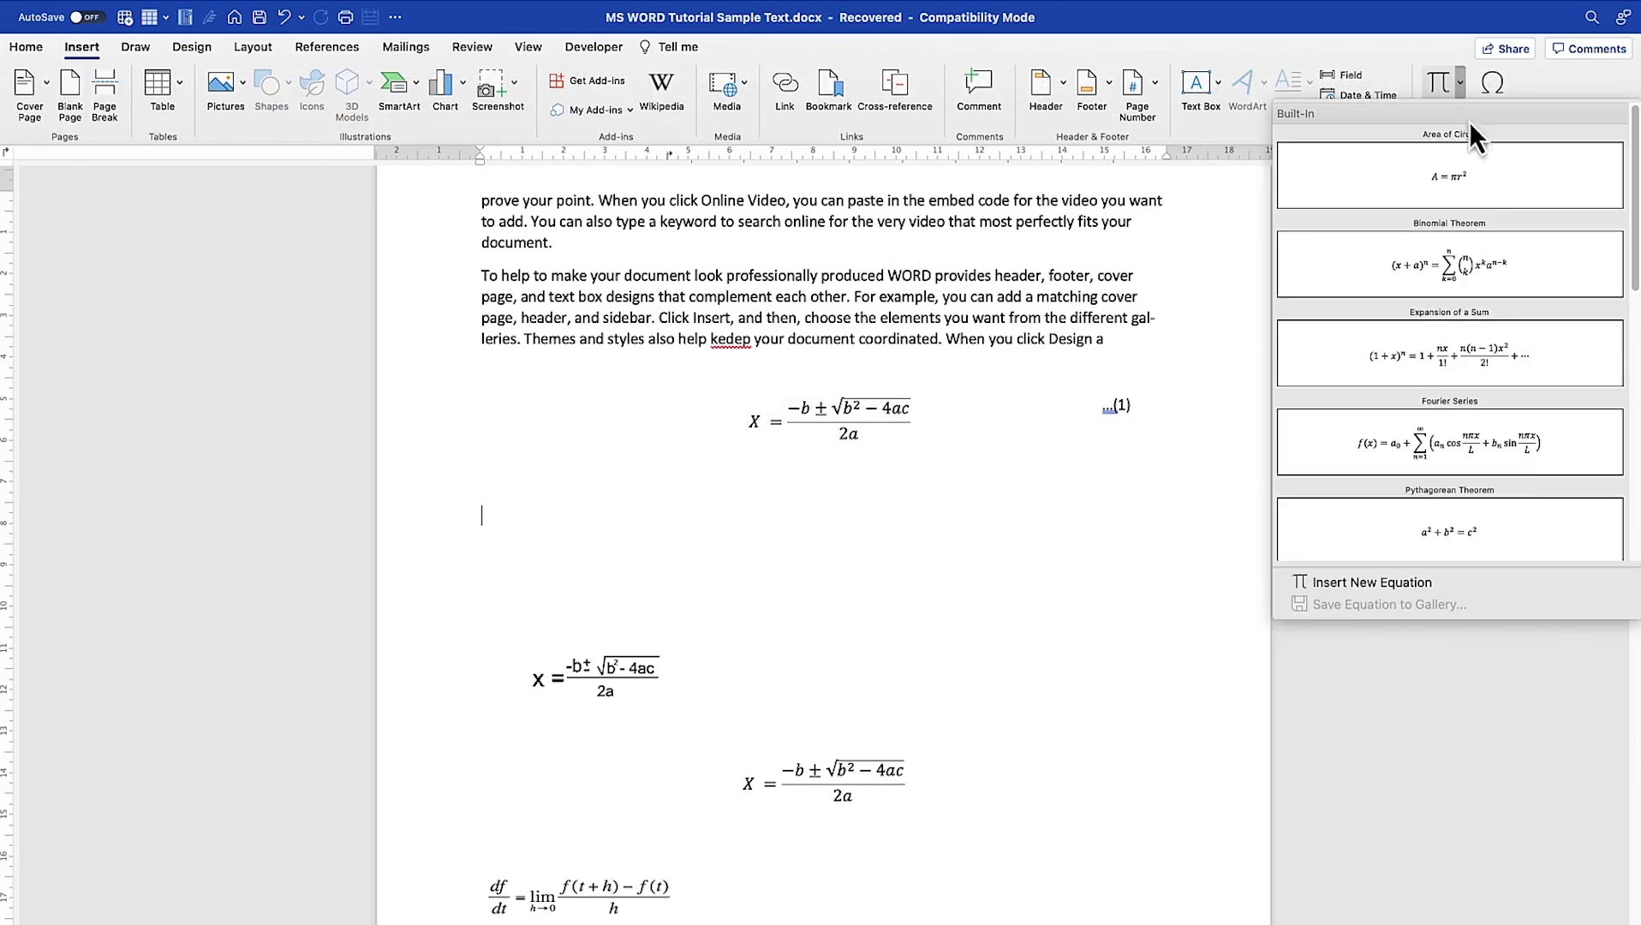
pyautogui.scroll(-5, 1509, 552)
pyautogui.scroll(-5, 1463, 552)
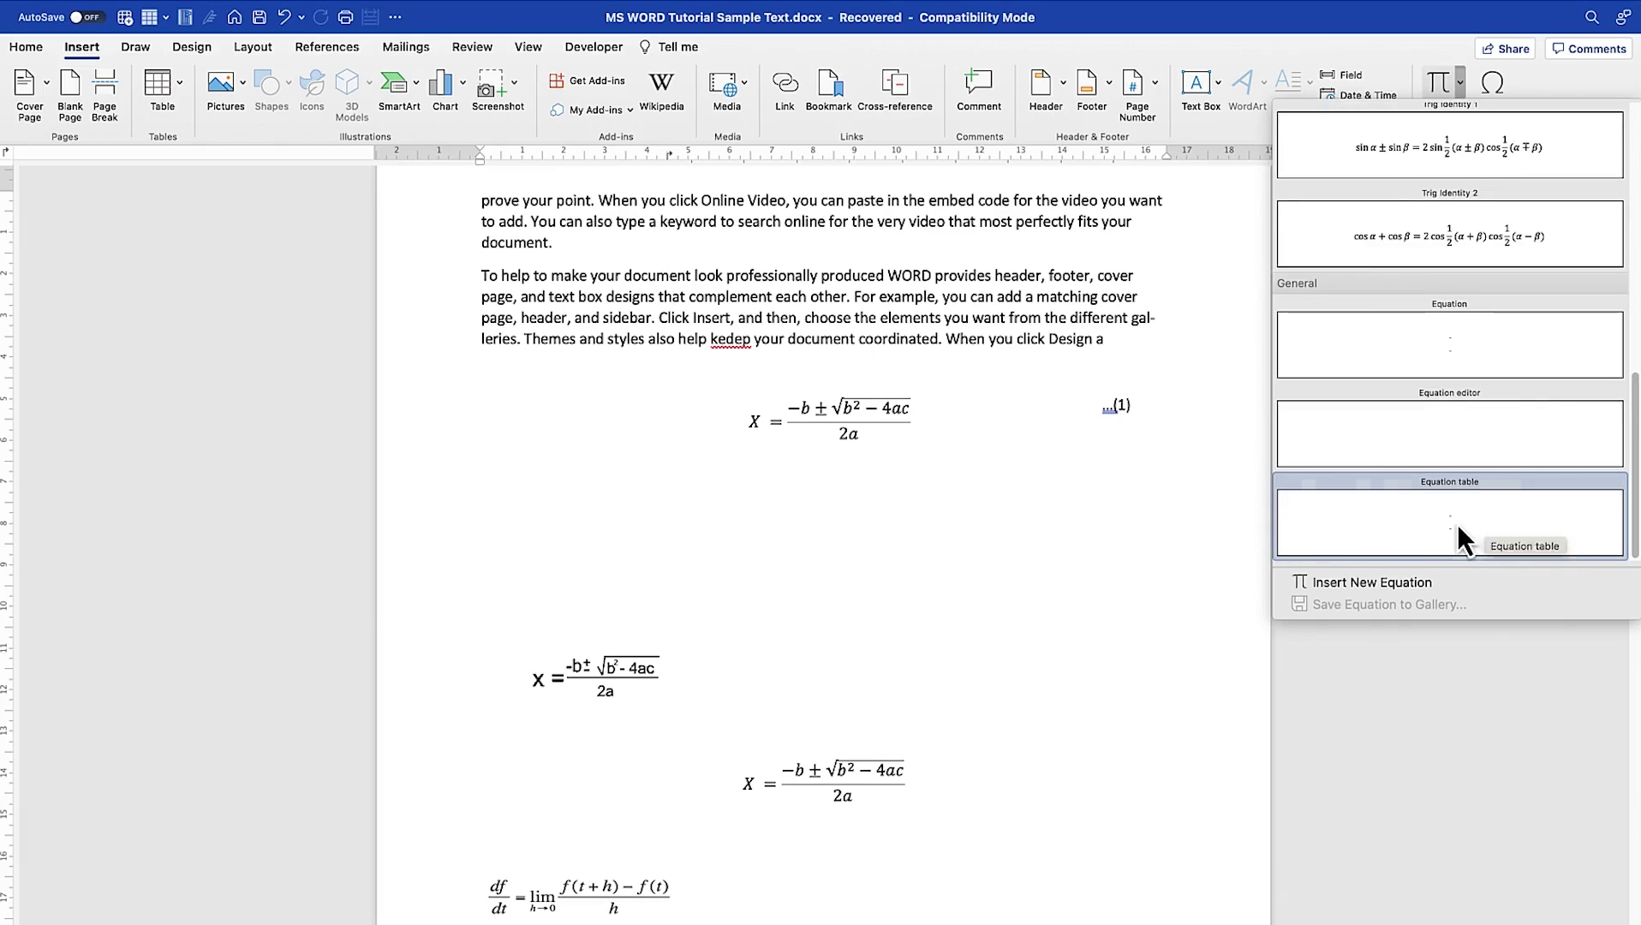
pyautogui.click(1451, 523)
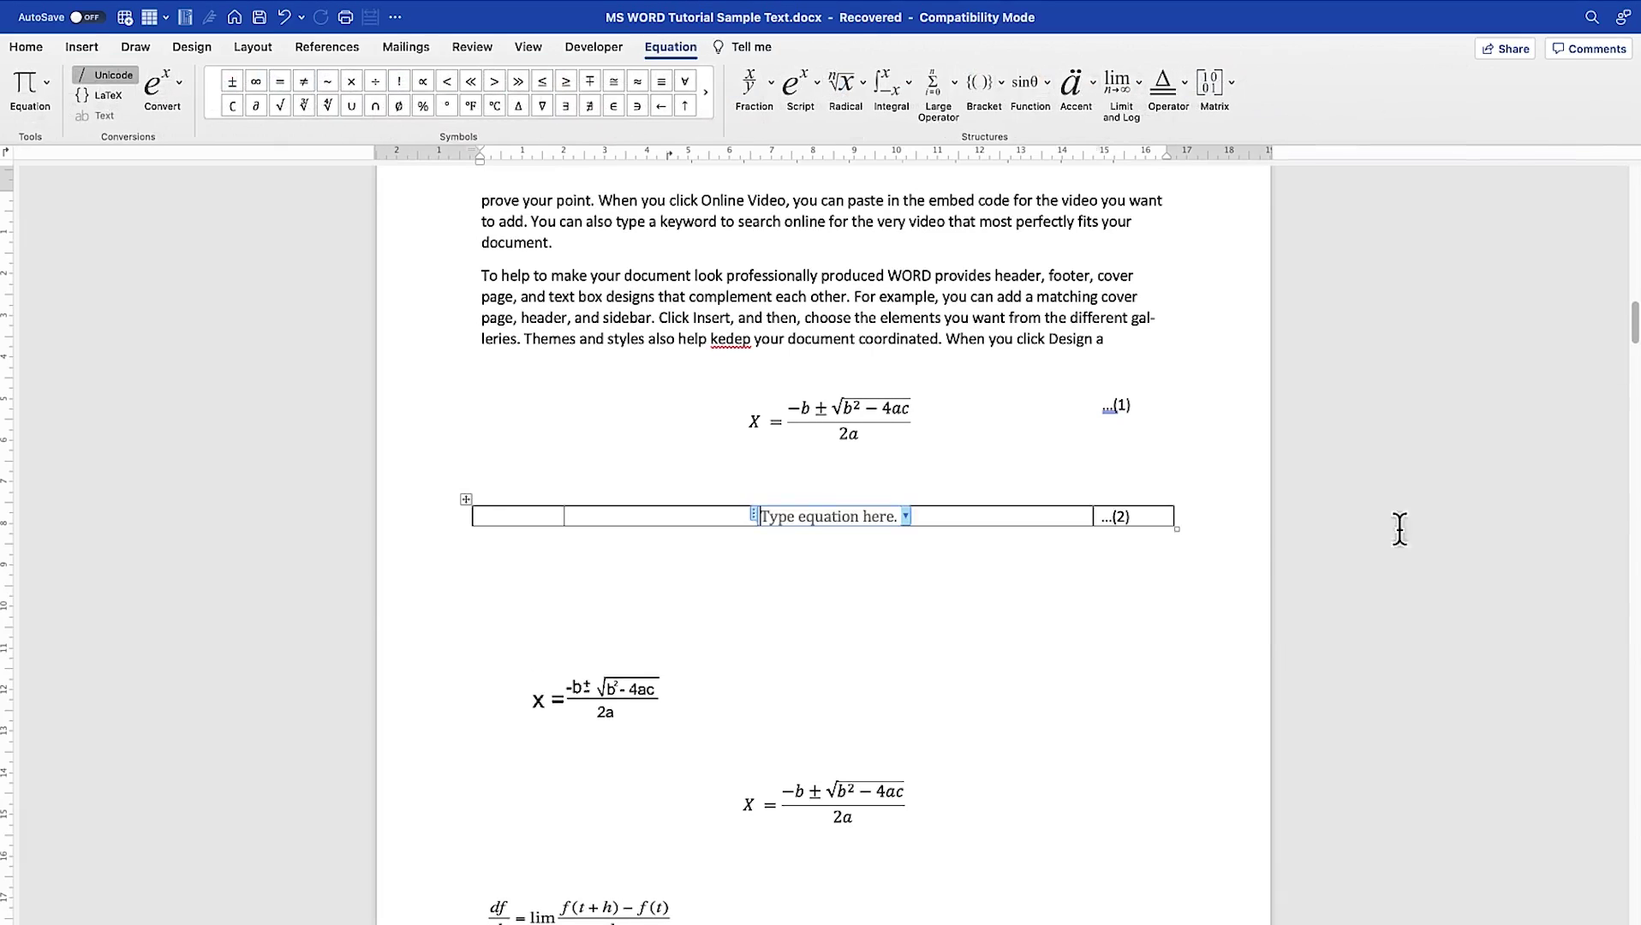
# Replace the second table's placeholder with the built-in Expansion of a Sum equation
pyautogui.click(839, 518)
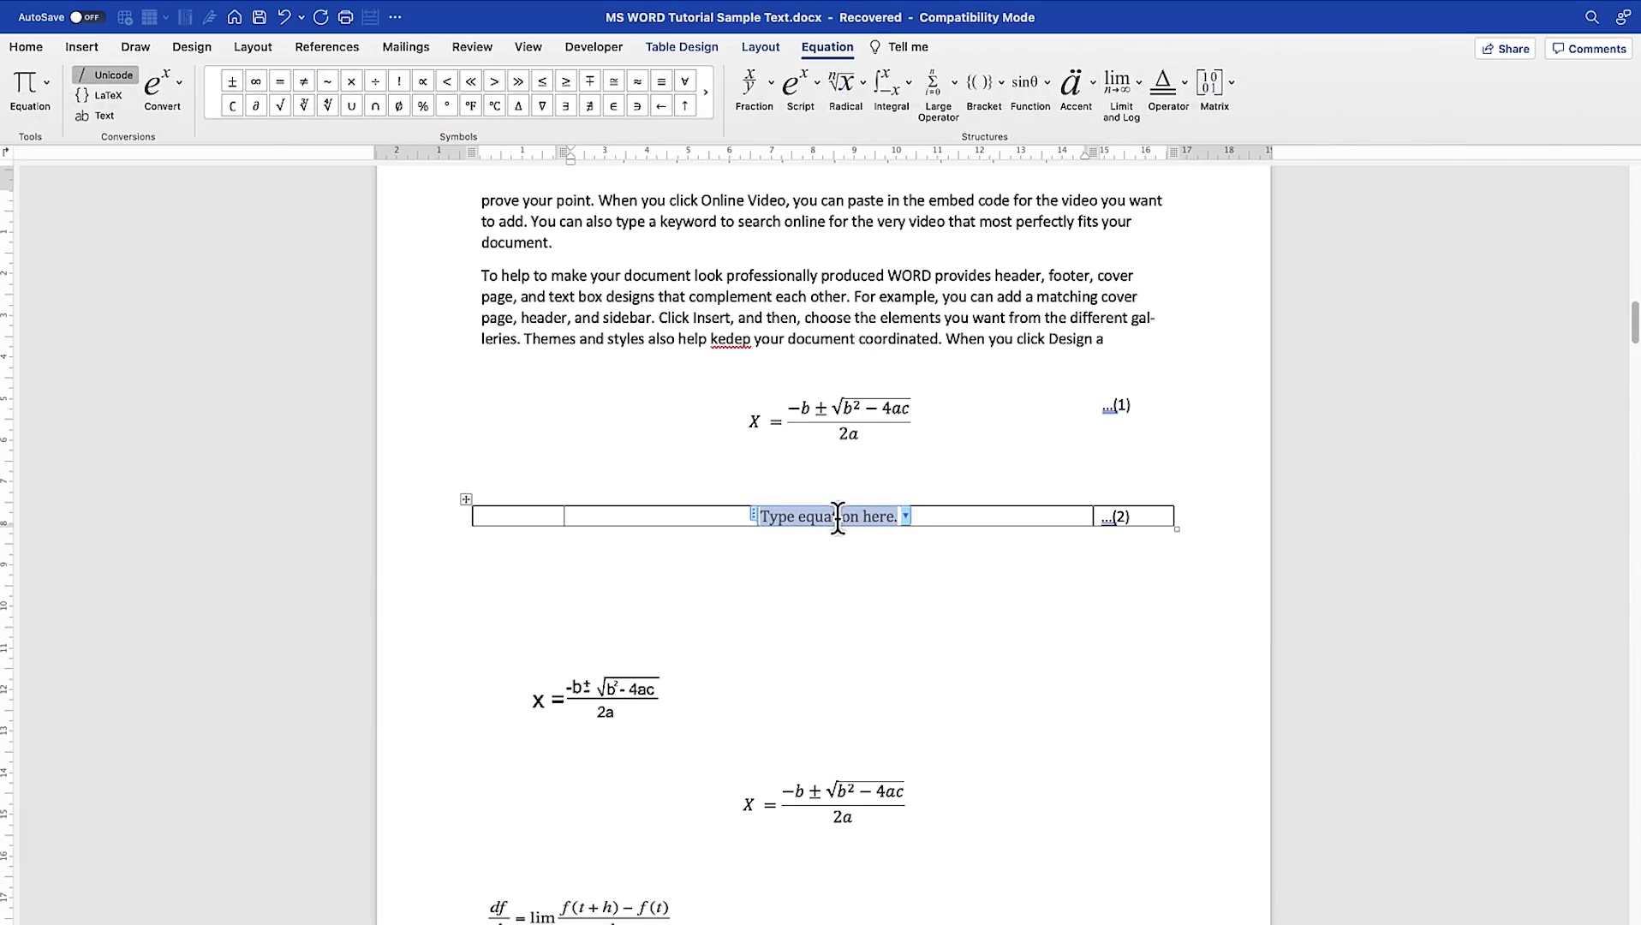
pyautogui.click(50, 79)
pyautogui.click(91, 373)
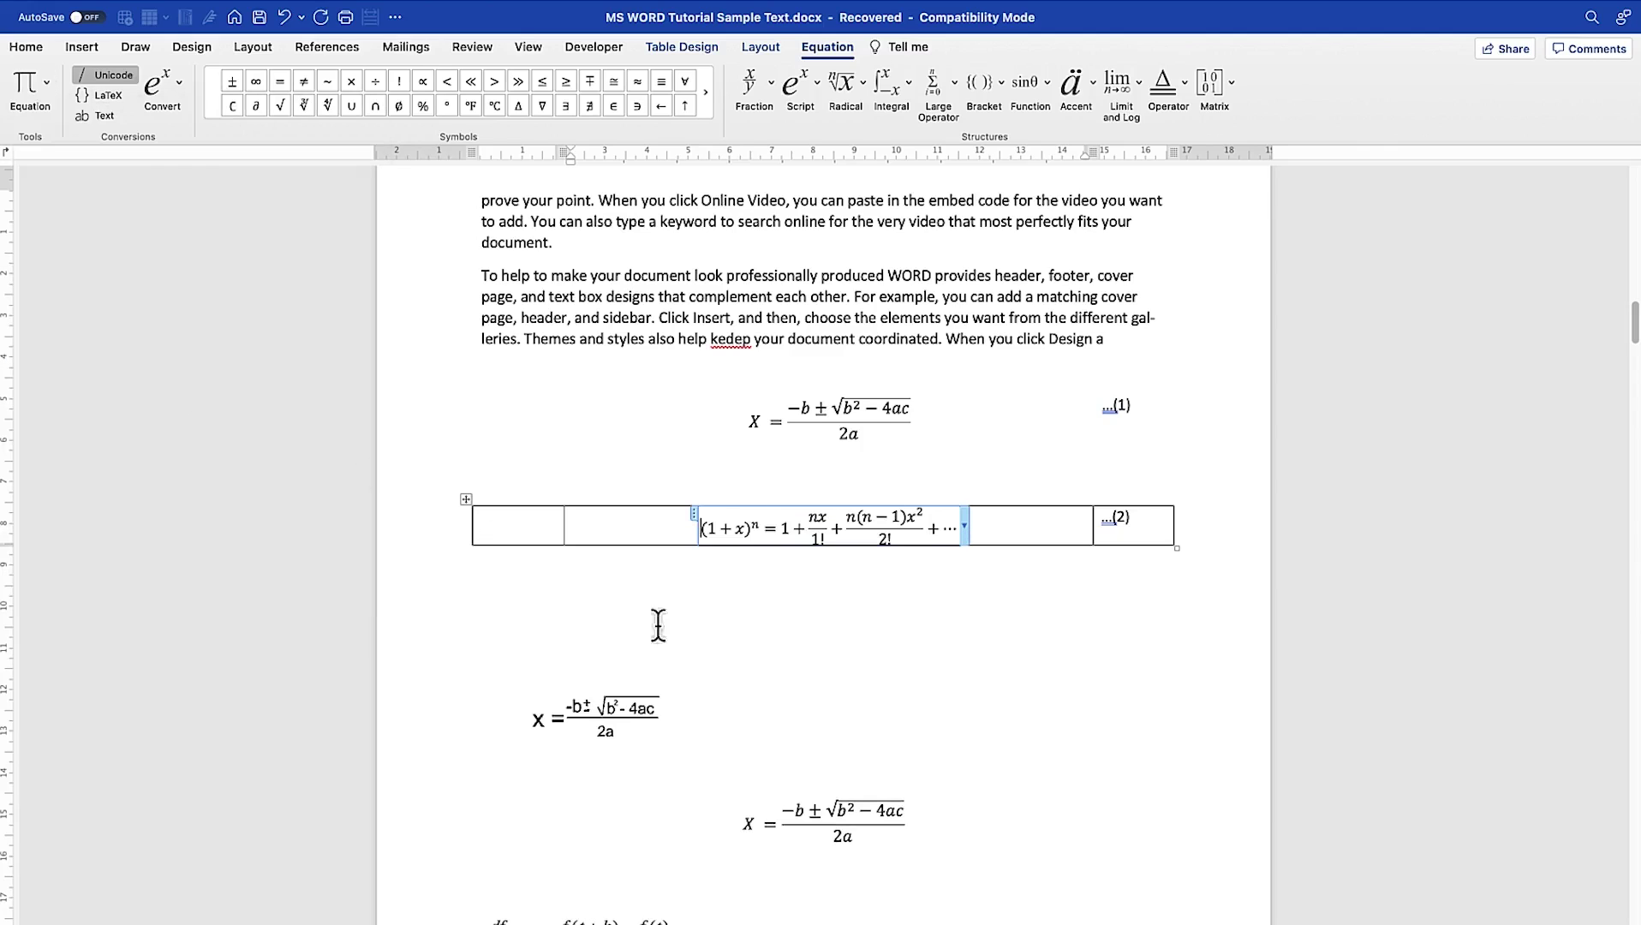
pyautogui.click(822, 648)
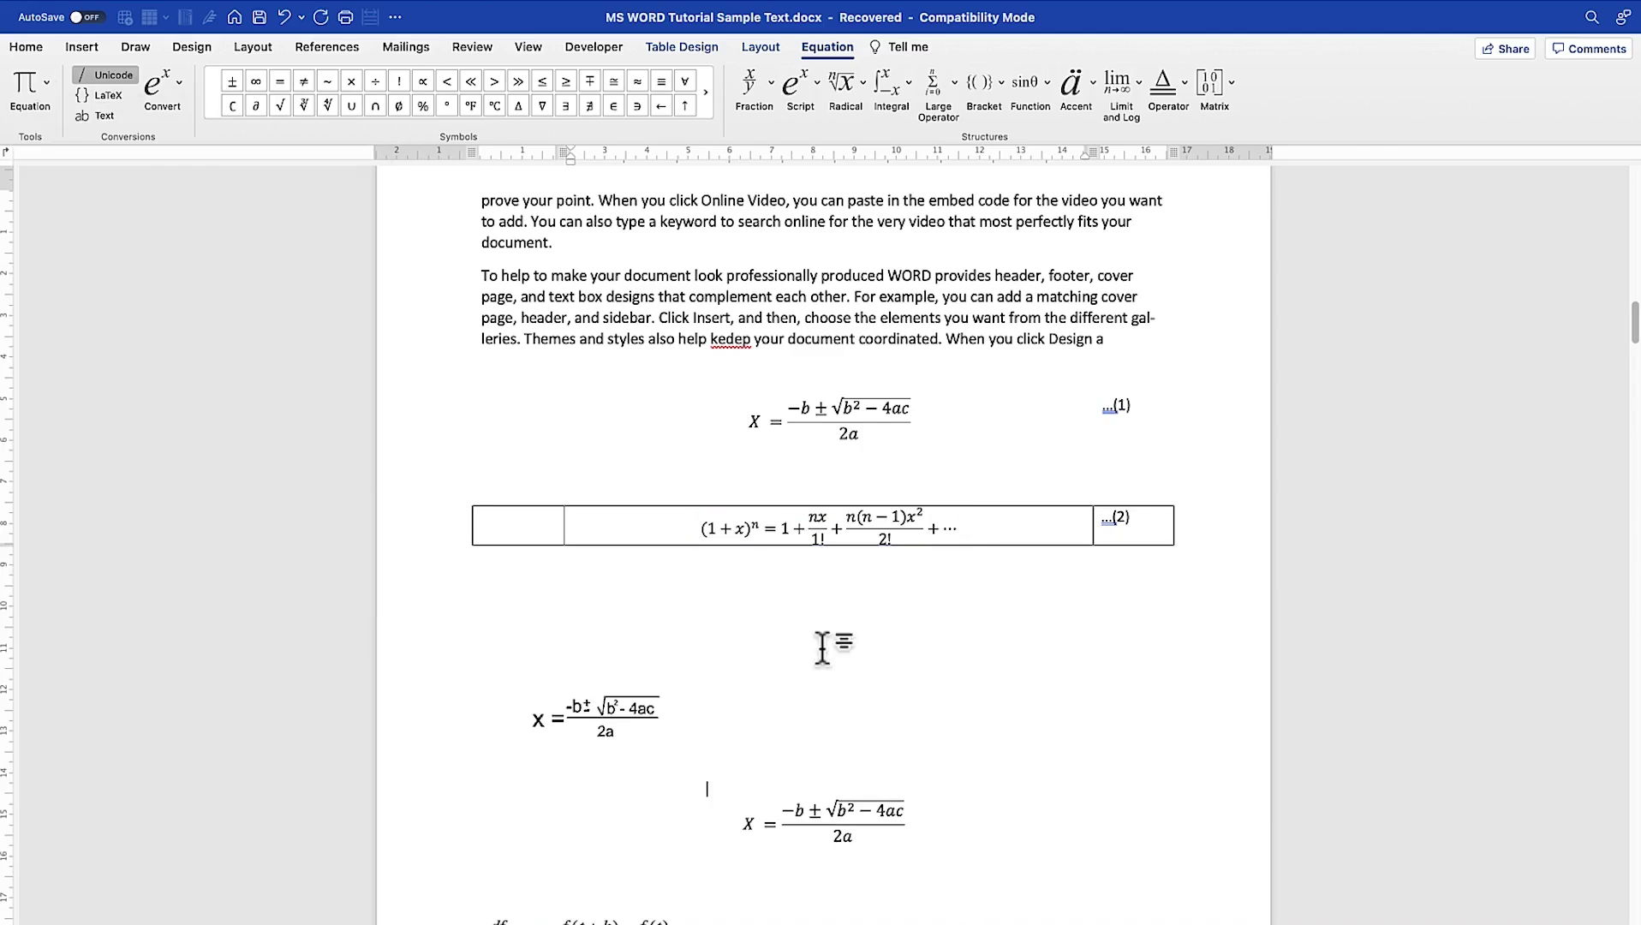
pyautogui.click(467, 500)
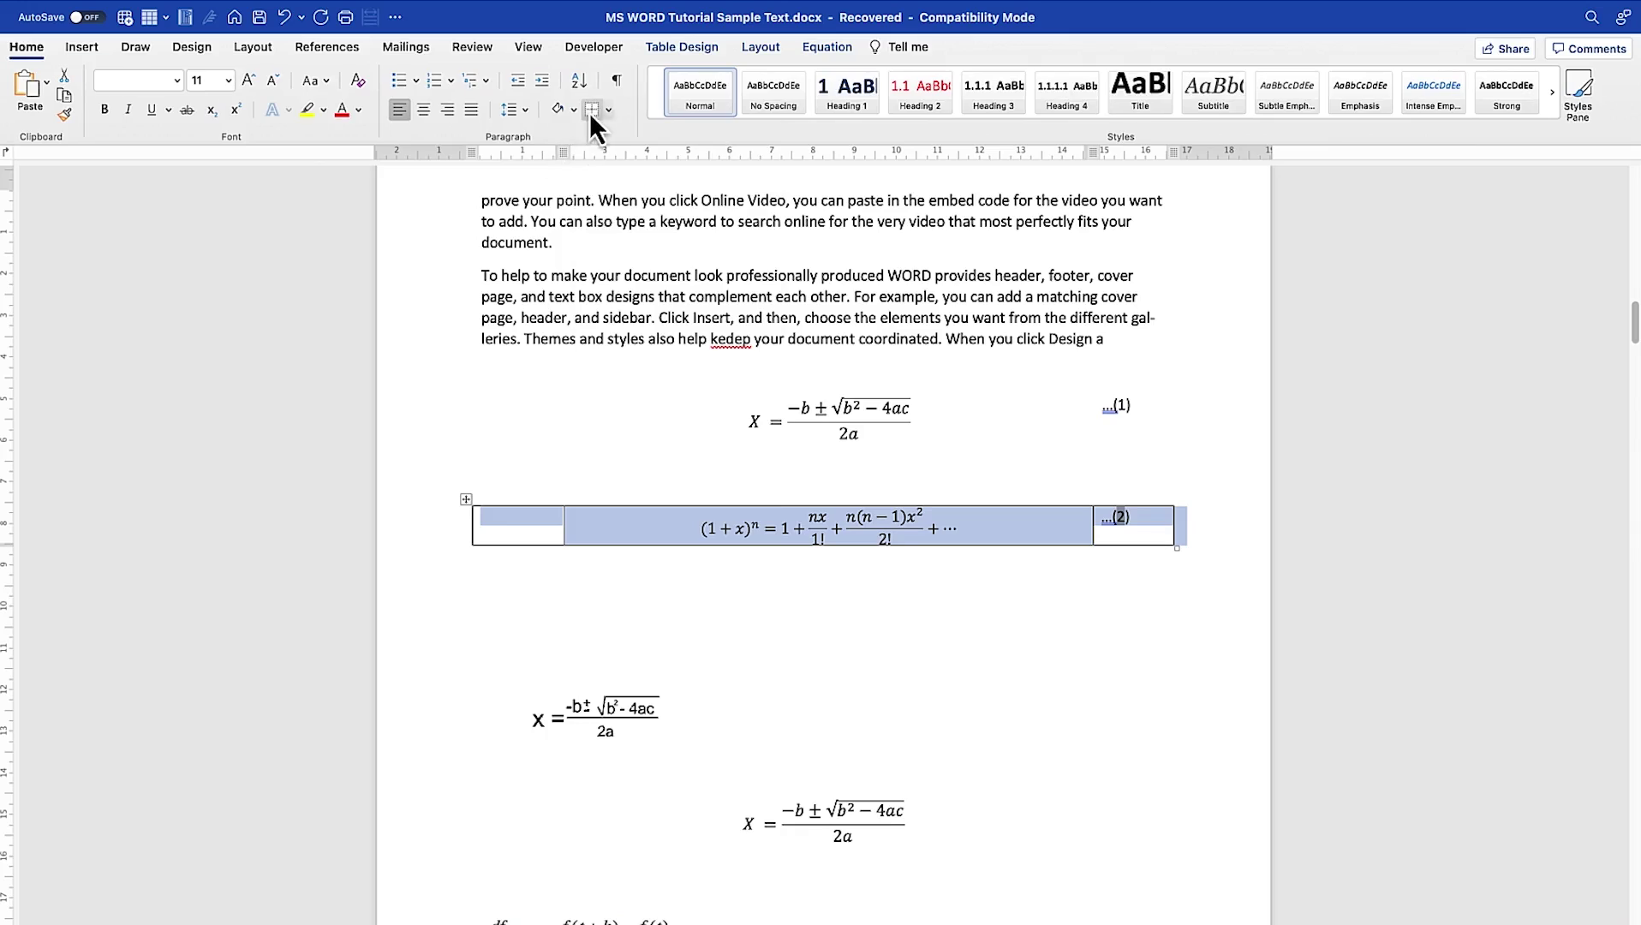
# Apply No Border to the second equation table
pyautogui.click(605, 111)
pyautogui.click(638, 229)
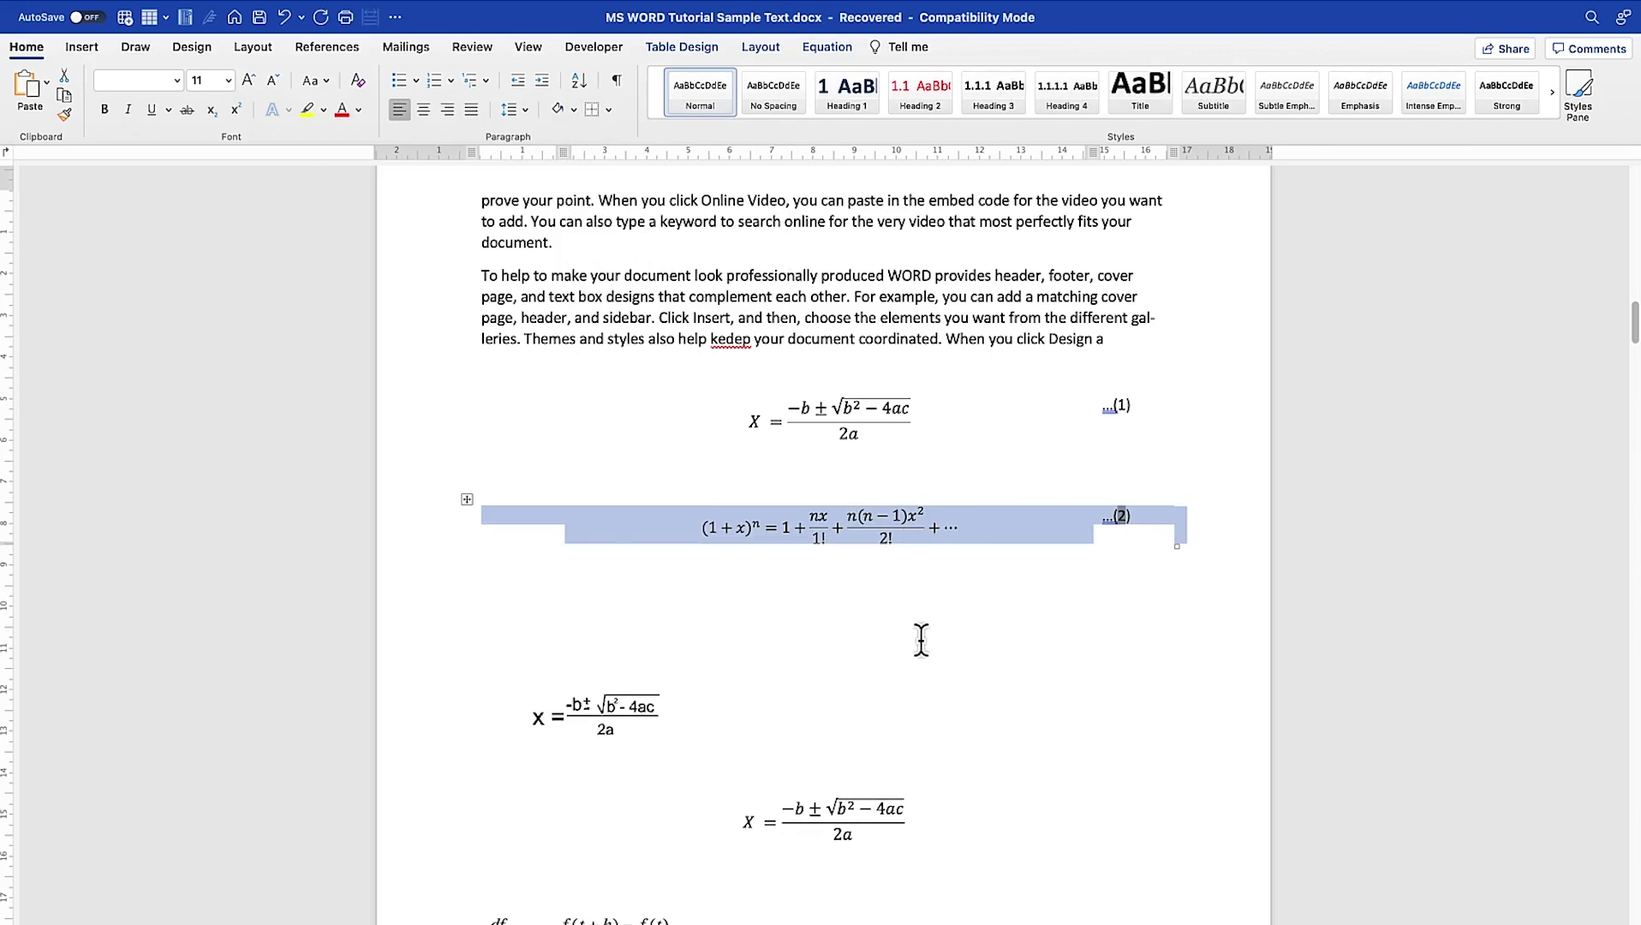
pyautogui.click(932, 701)
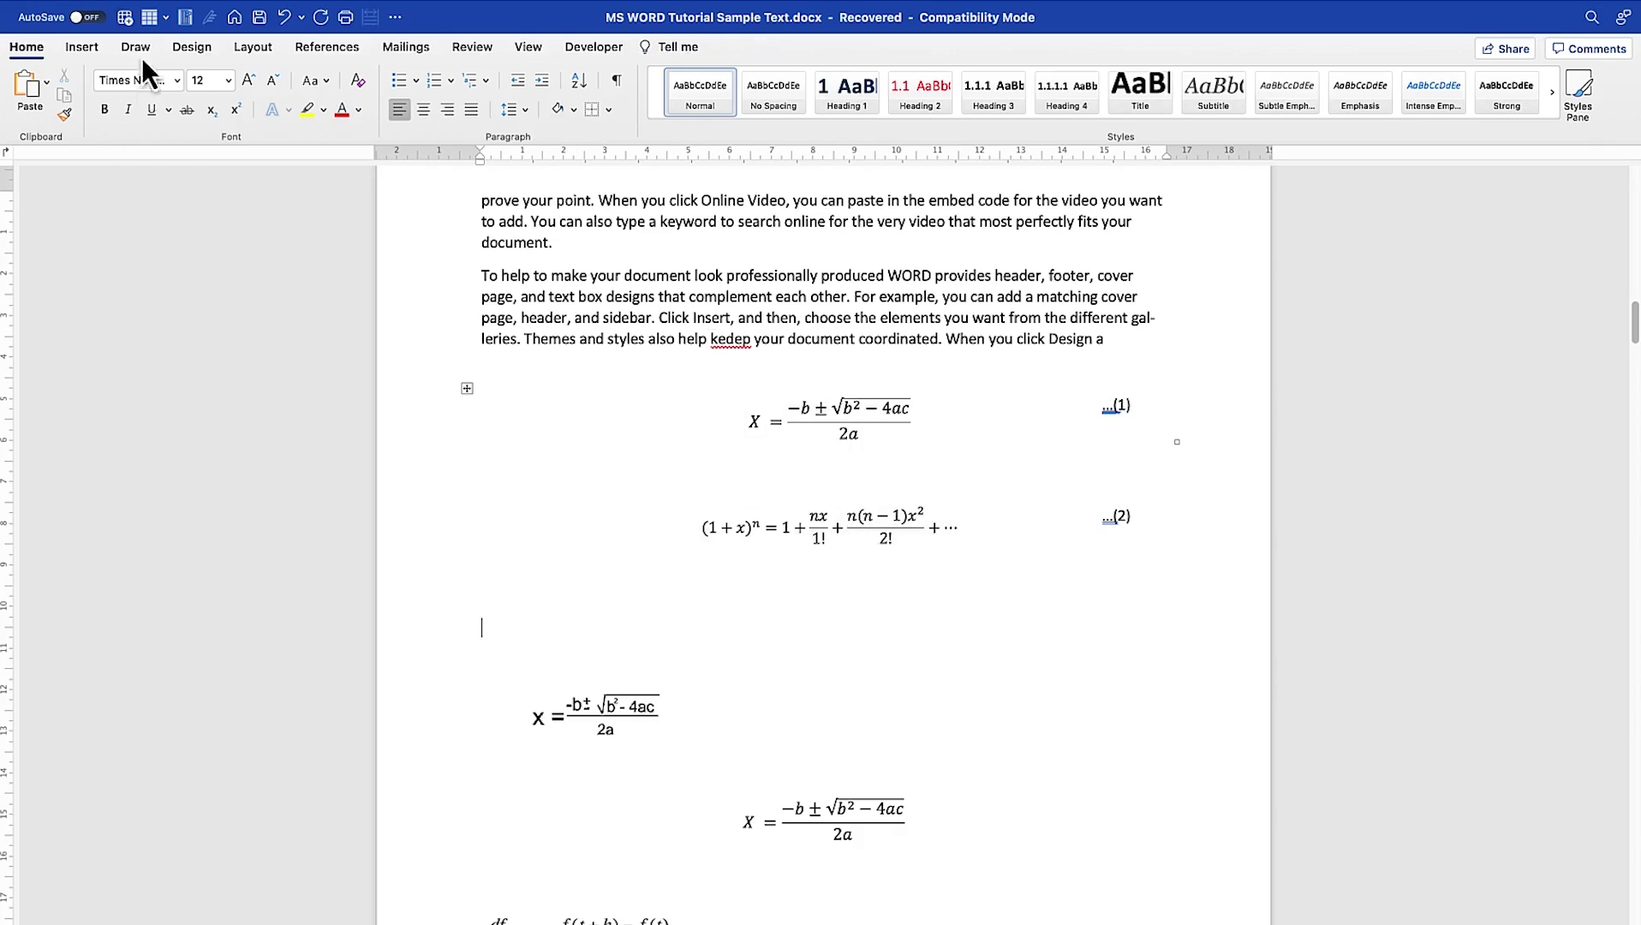
pyautogui.click(96, 47)
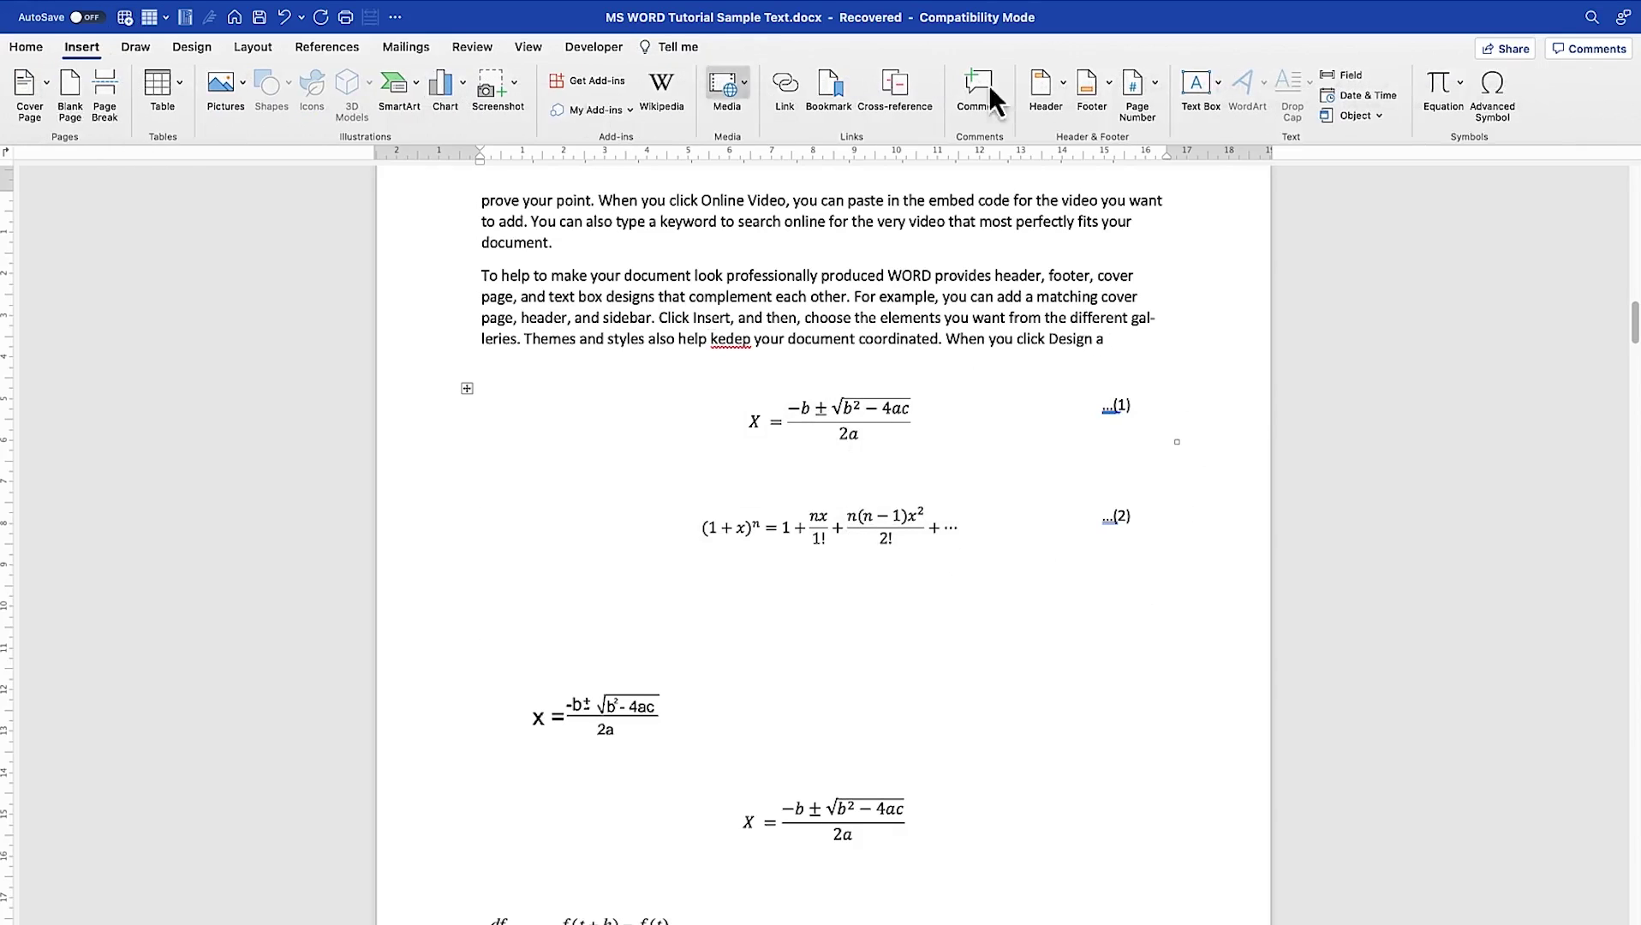
# Add equation table (3) below the second and fill it with the built-in Fourier Series formula
pyautogui.click(1466, 86)
pyautogui.scroll(-5, 1520, 493)
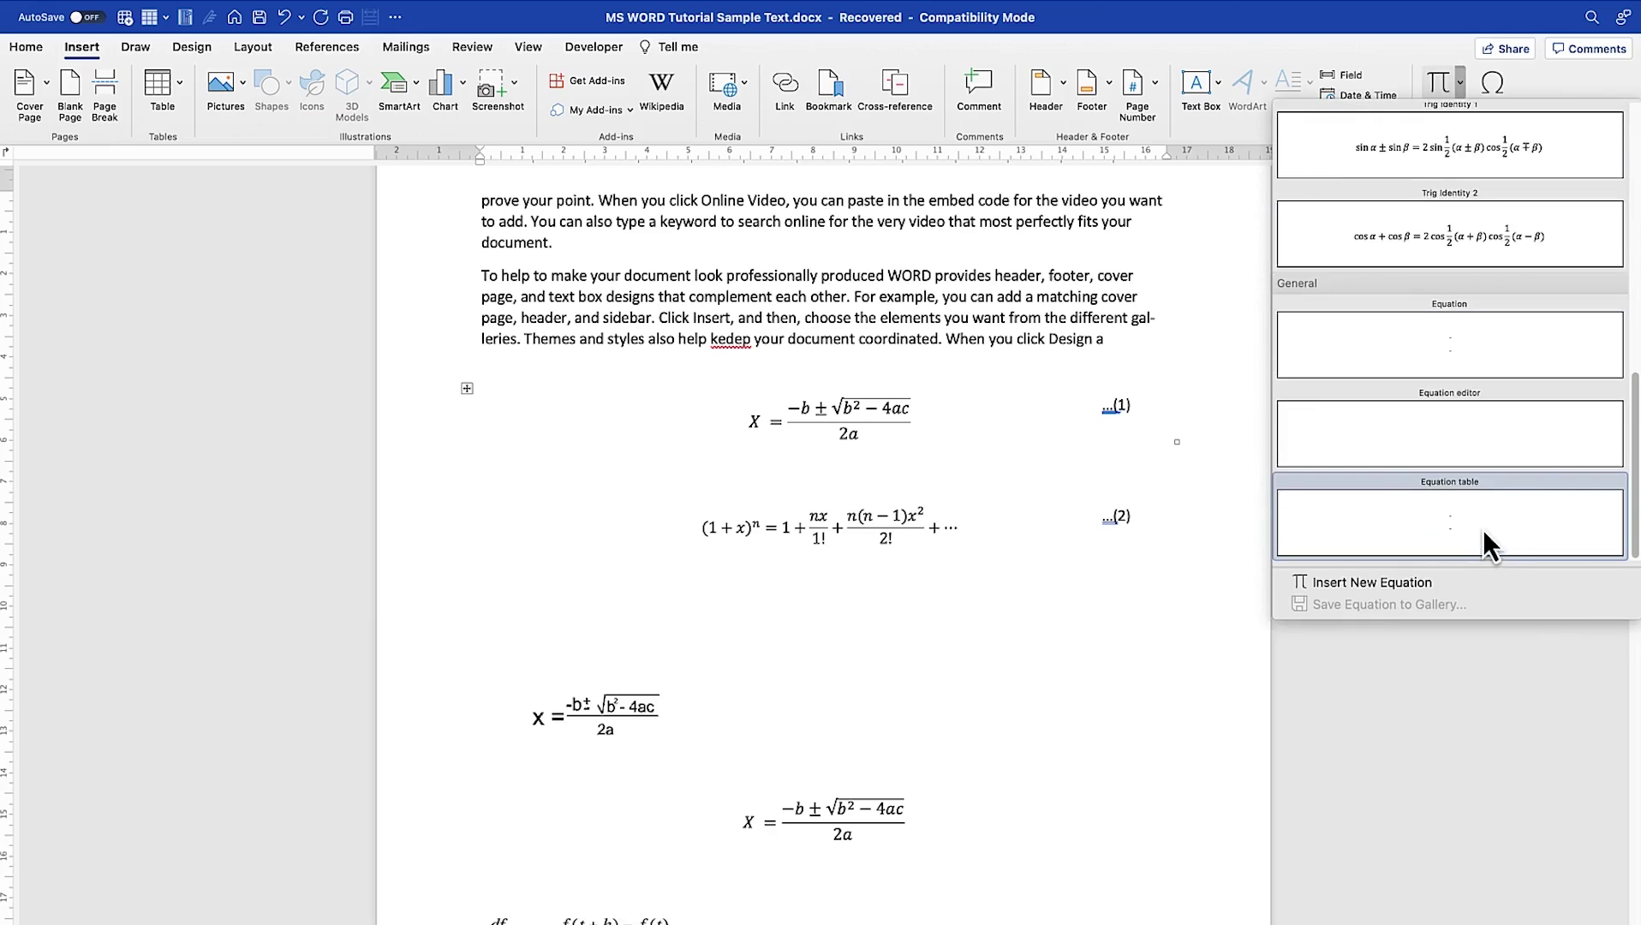
pyautogui.click(1408, 519)
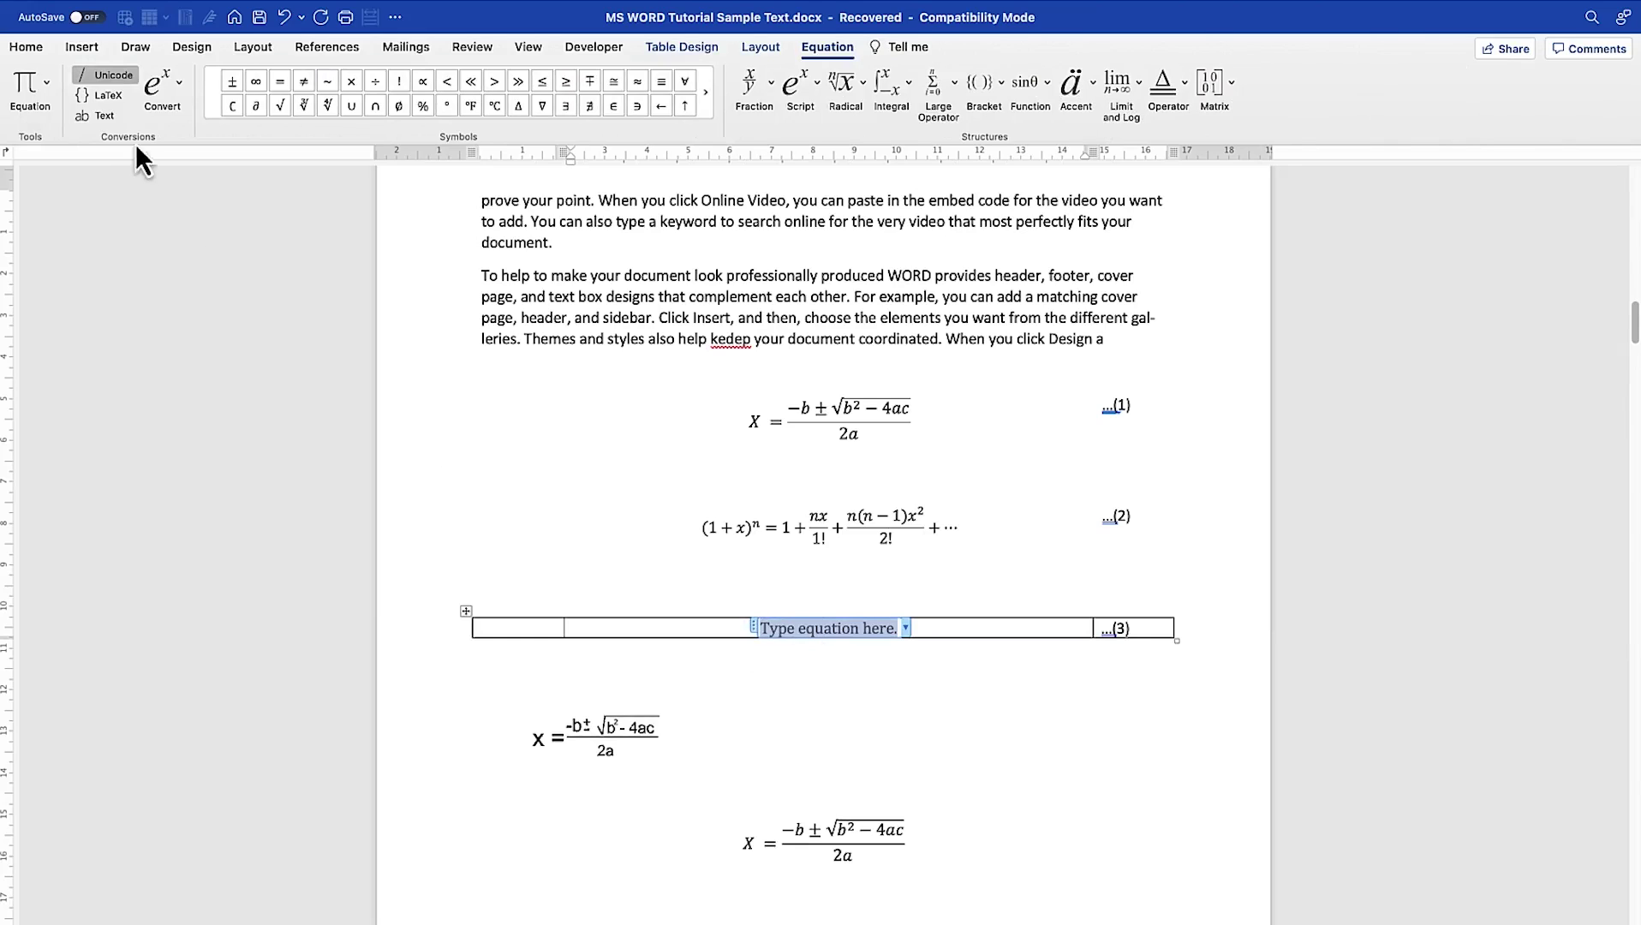
pyautogui.click(50, 88)
pyautogui.click(128, 463)
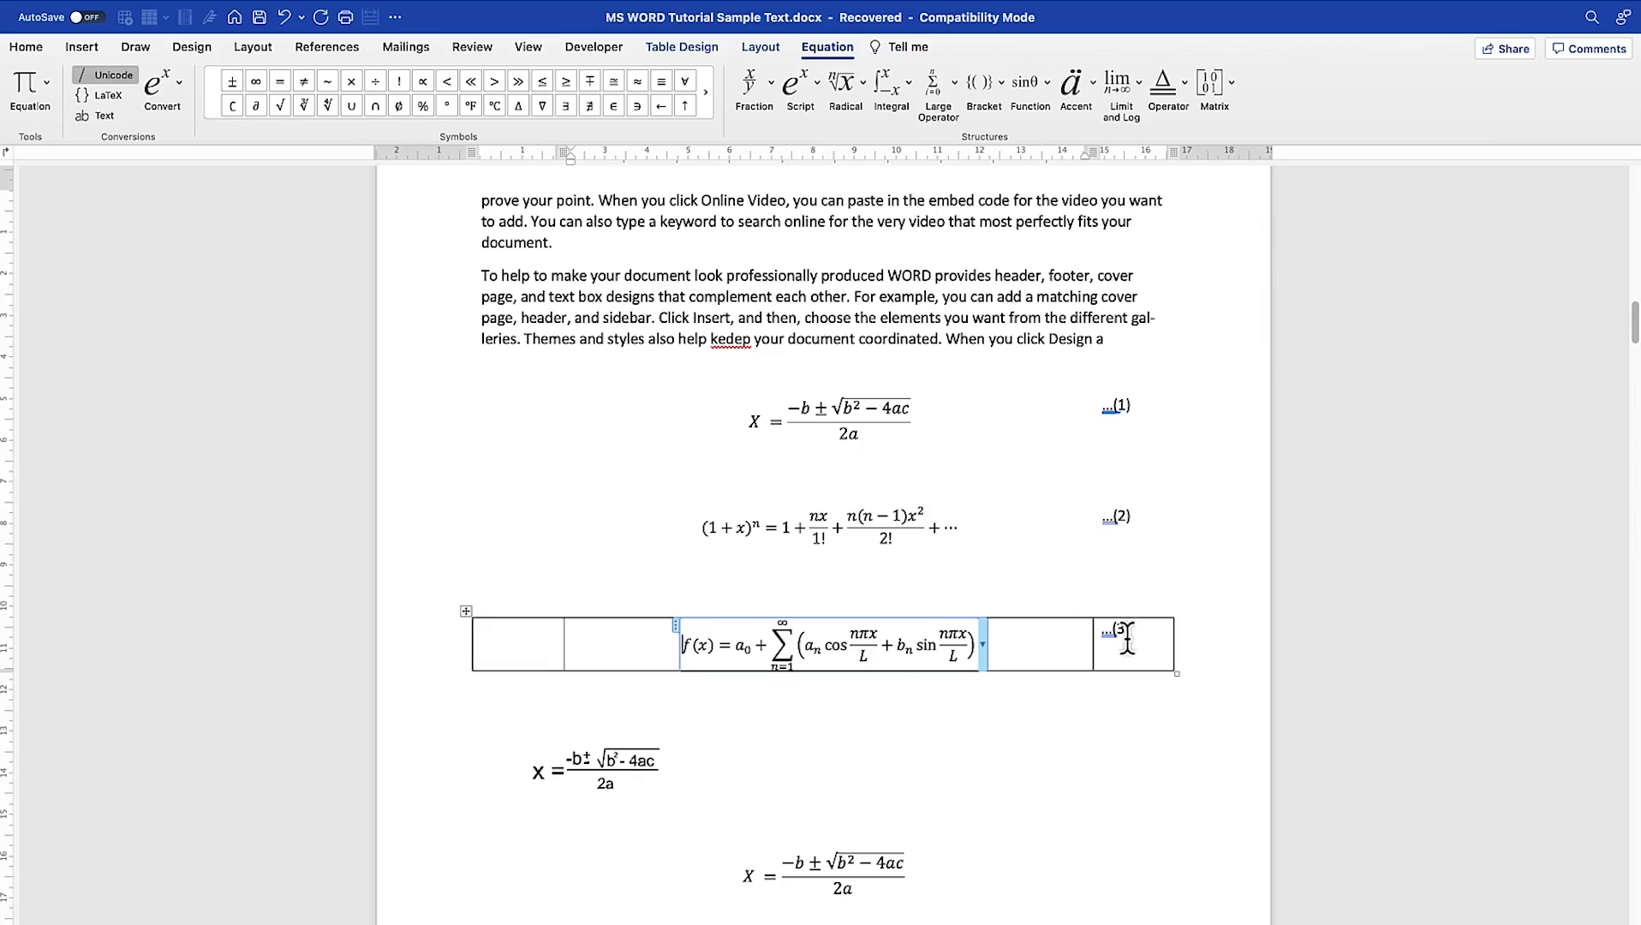
pyautogui.click(467, 613)
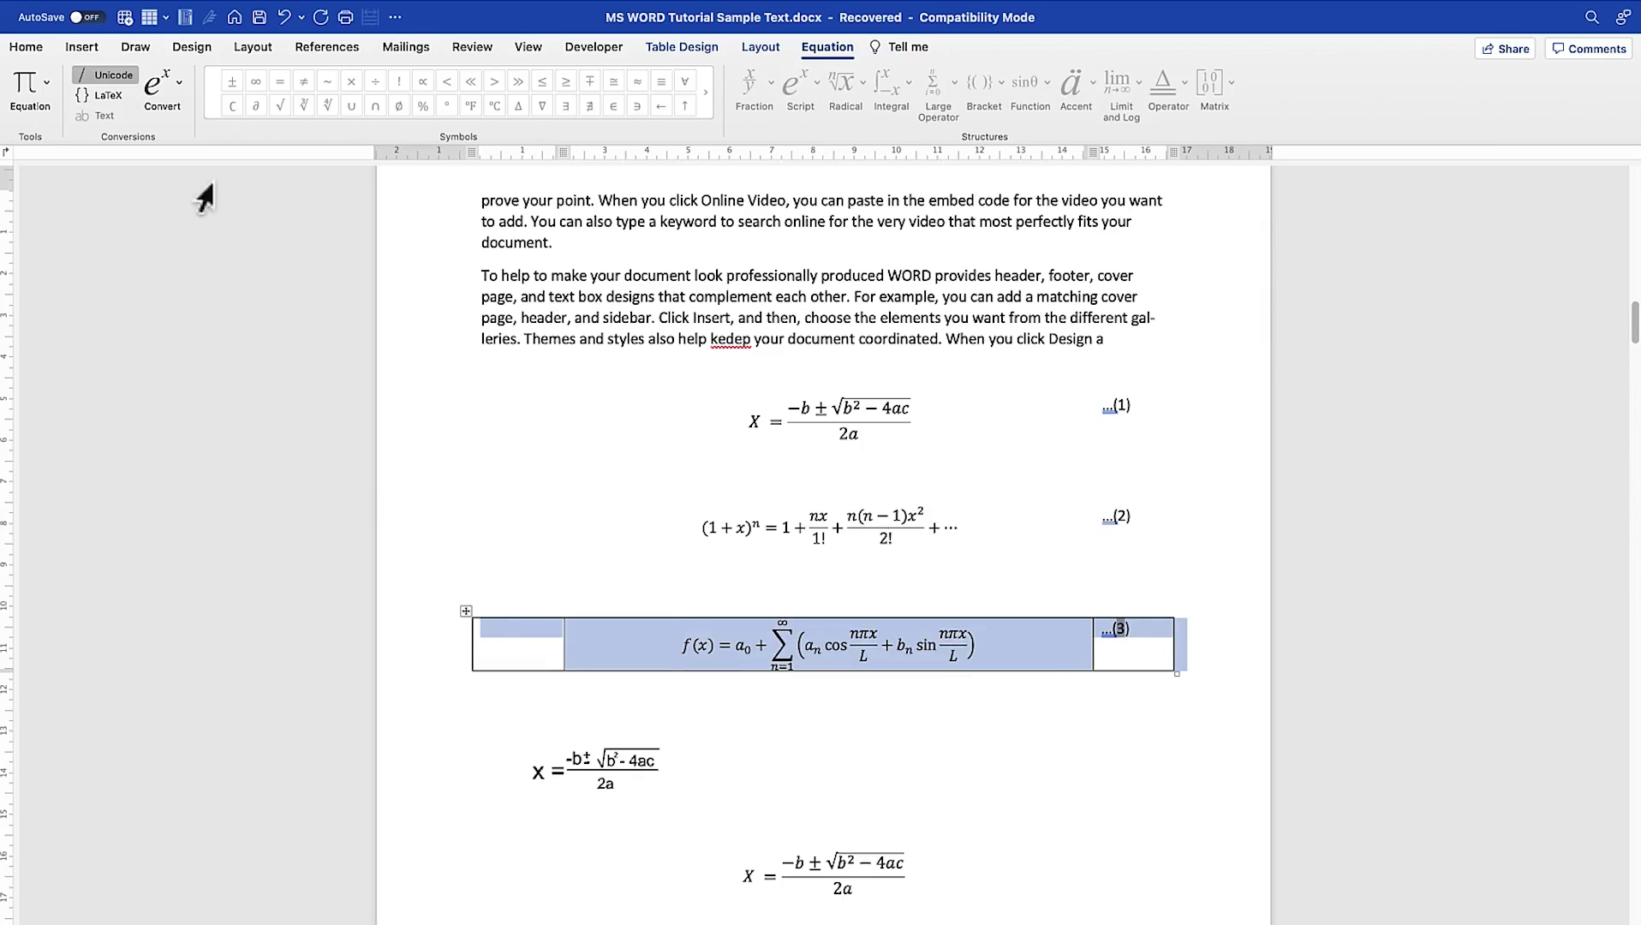
# Set the Fourier series table to No Border and add a blank line after the 'Design a' paragraph
pyautogui.click(25, 47)
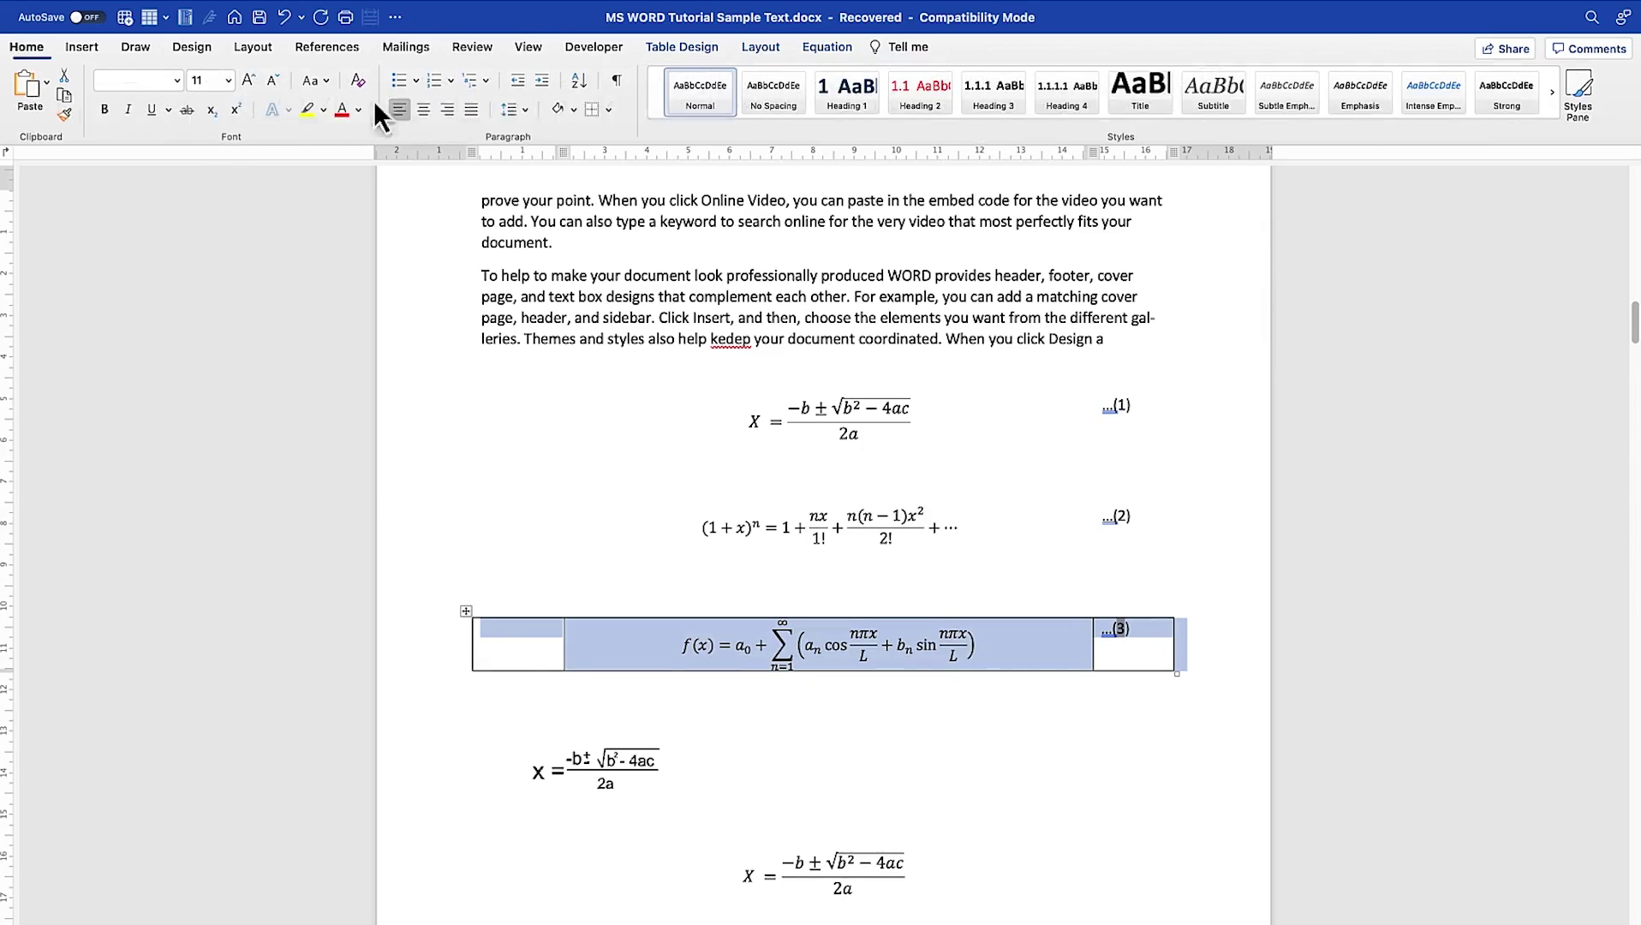
pyautogui.click(595, 110)
pyautogui.click(887, 723)
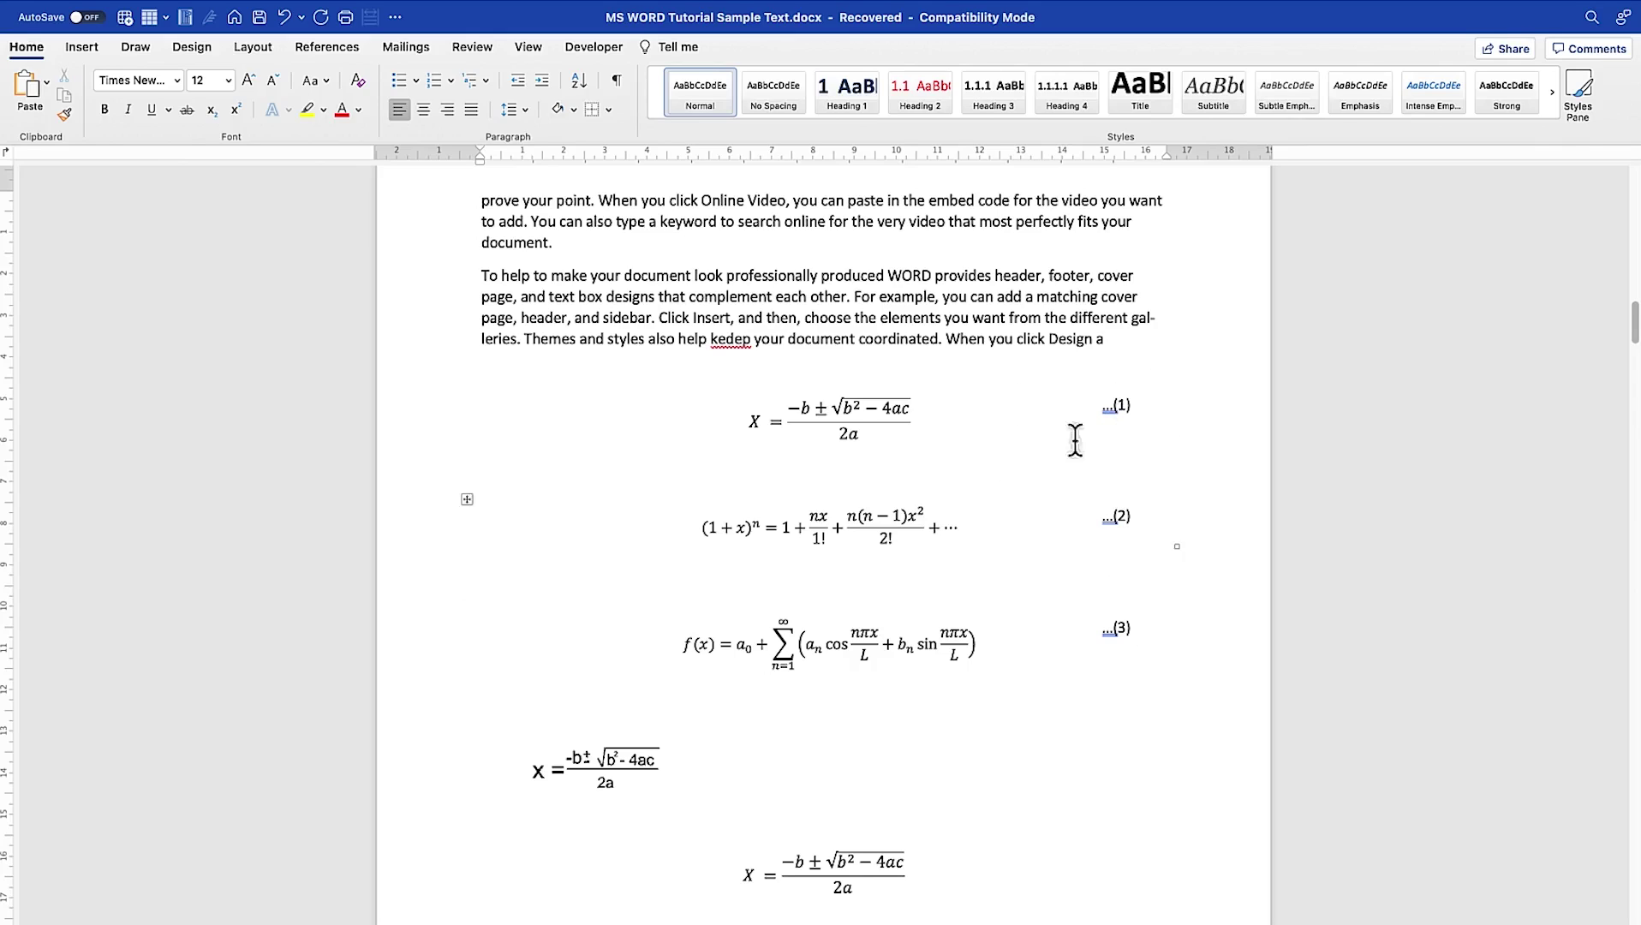
pyautogui.press('Return')
pyautogui.press('Return')
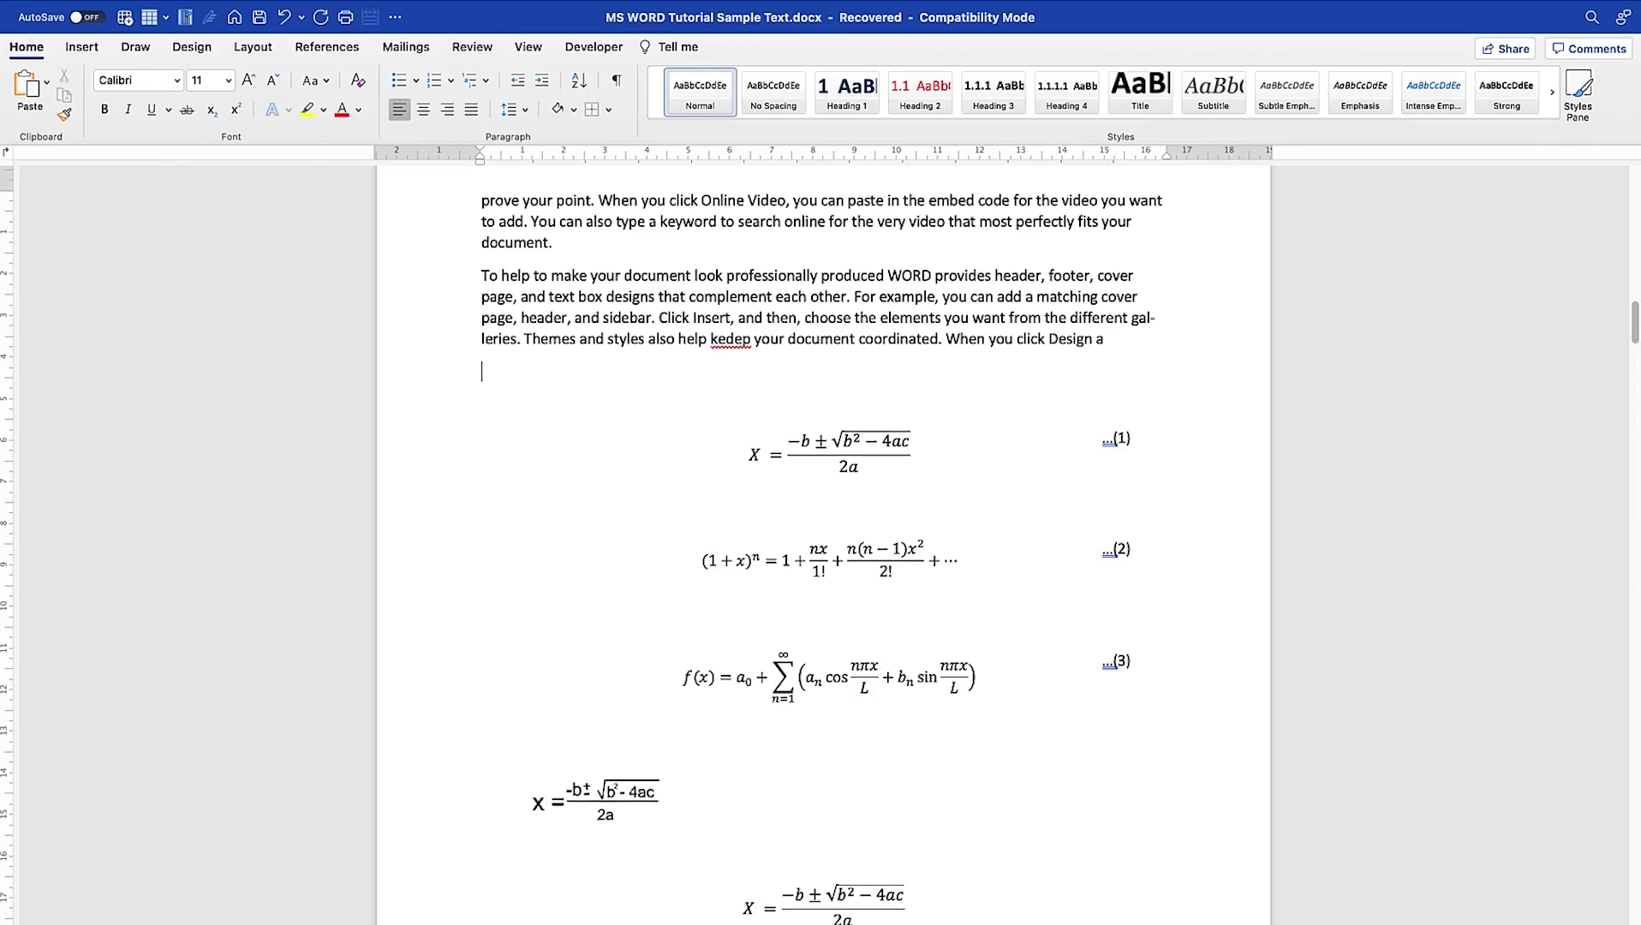
# Put the cursor on the empty line under 'Design a' with the Insert commands showing
pyautogui.click(1170, 537)
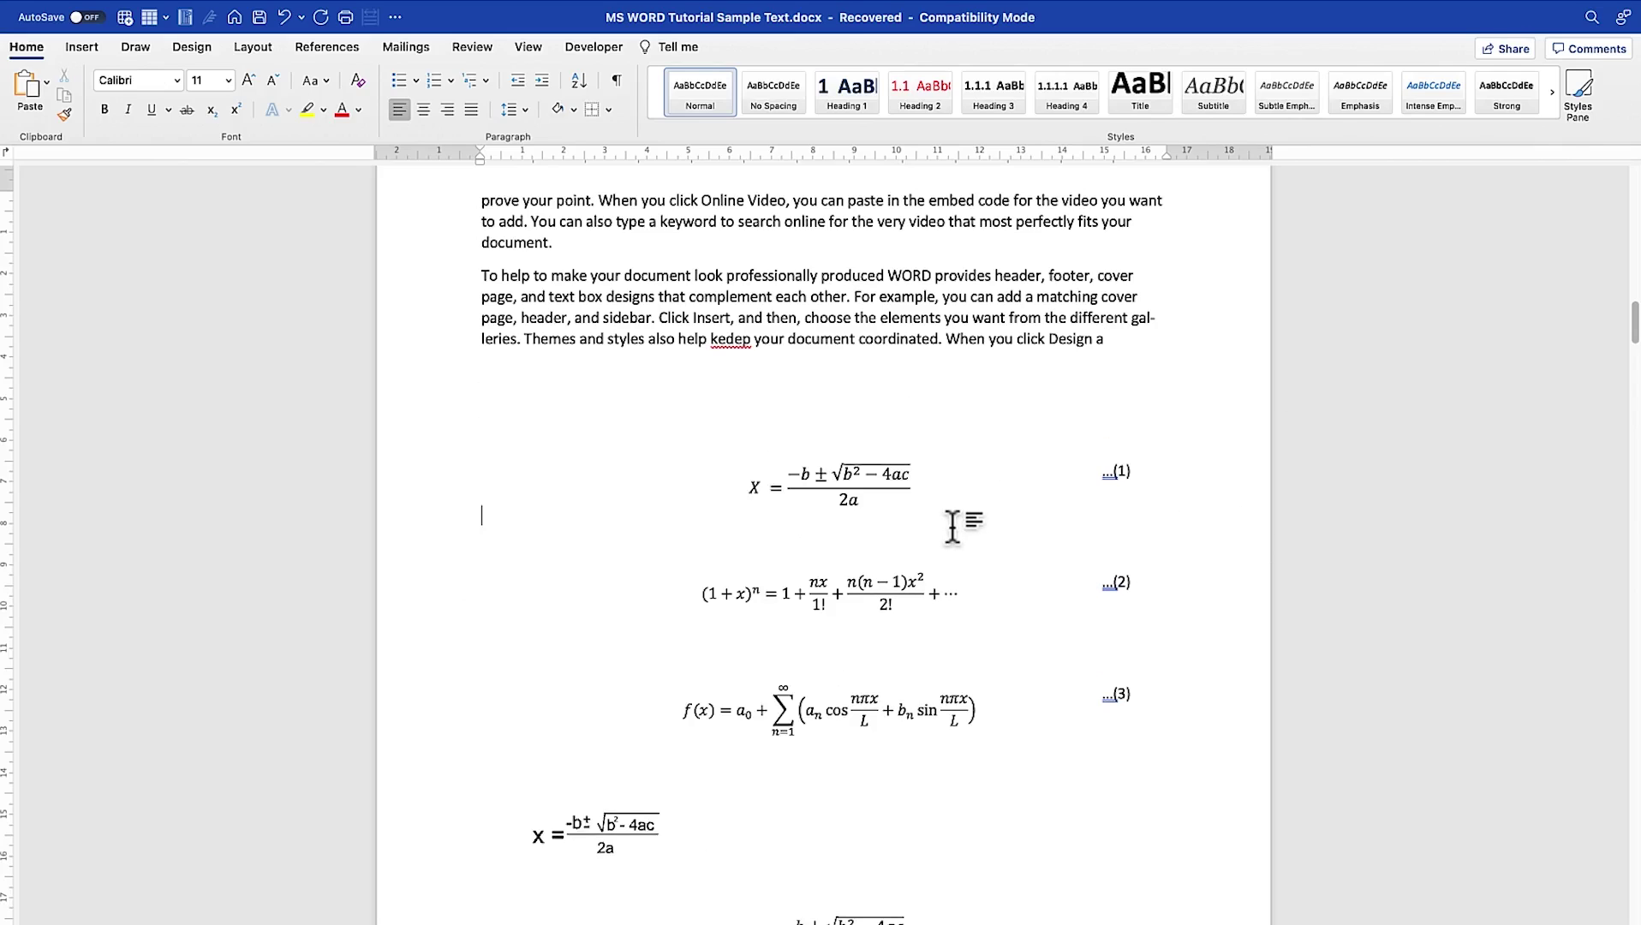
pyautogui.click(879, 377)
pyautogui.click(81, 48)
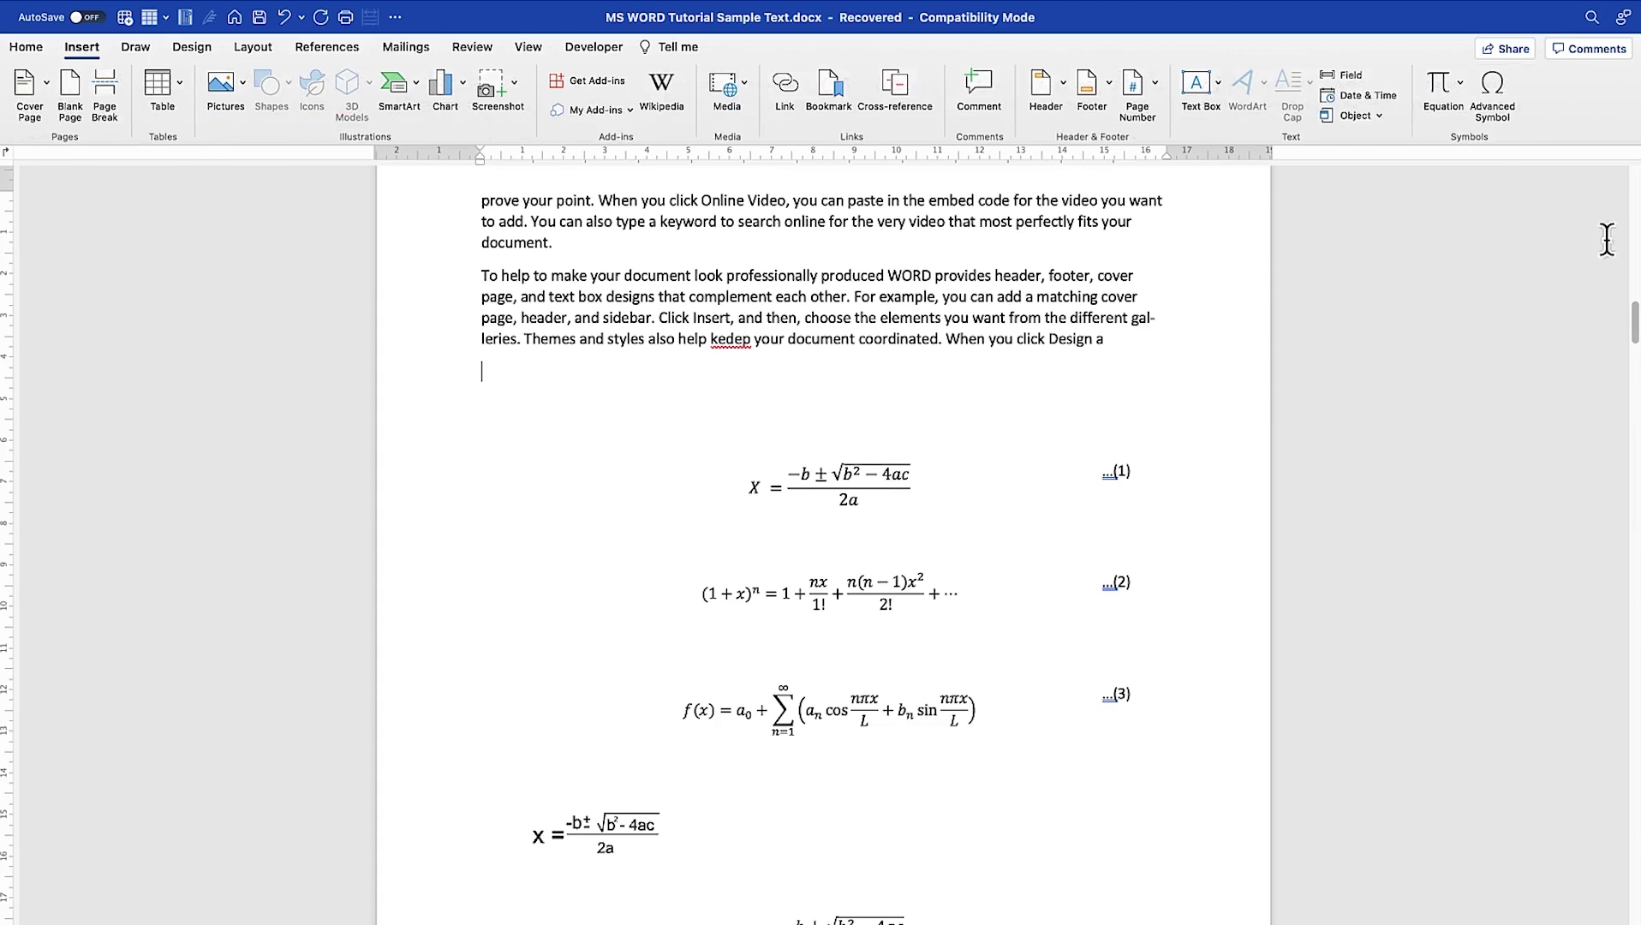
# Insert a blank numbered equation table above the quadratic formula
pyautogui.click(1461, 82)
pyautogui.scroll(-10, 1456, 403)
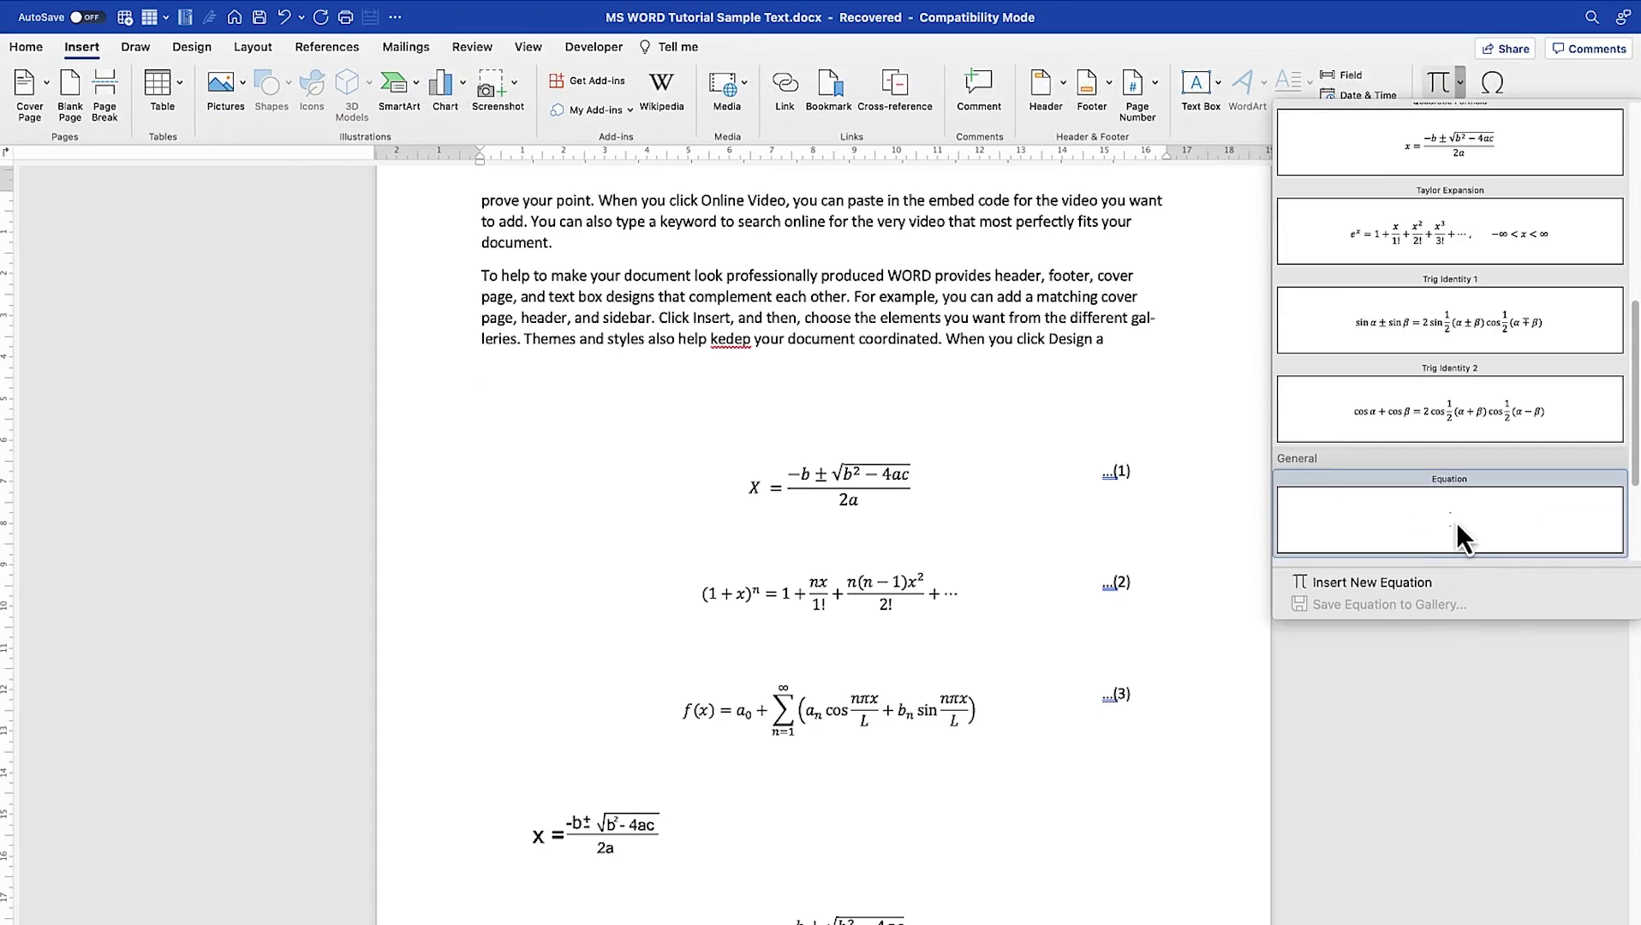
pyautogui.scroll(-3, 1458, 523)
pyautogui.click(1457, 523)
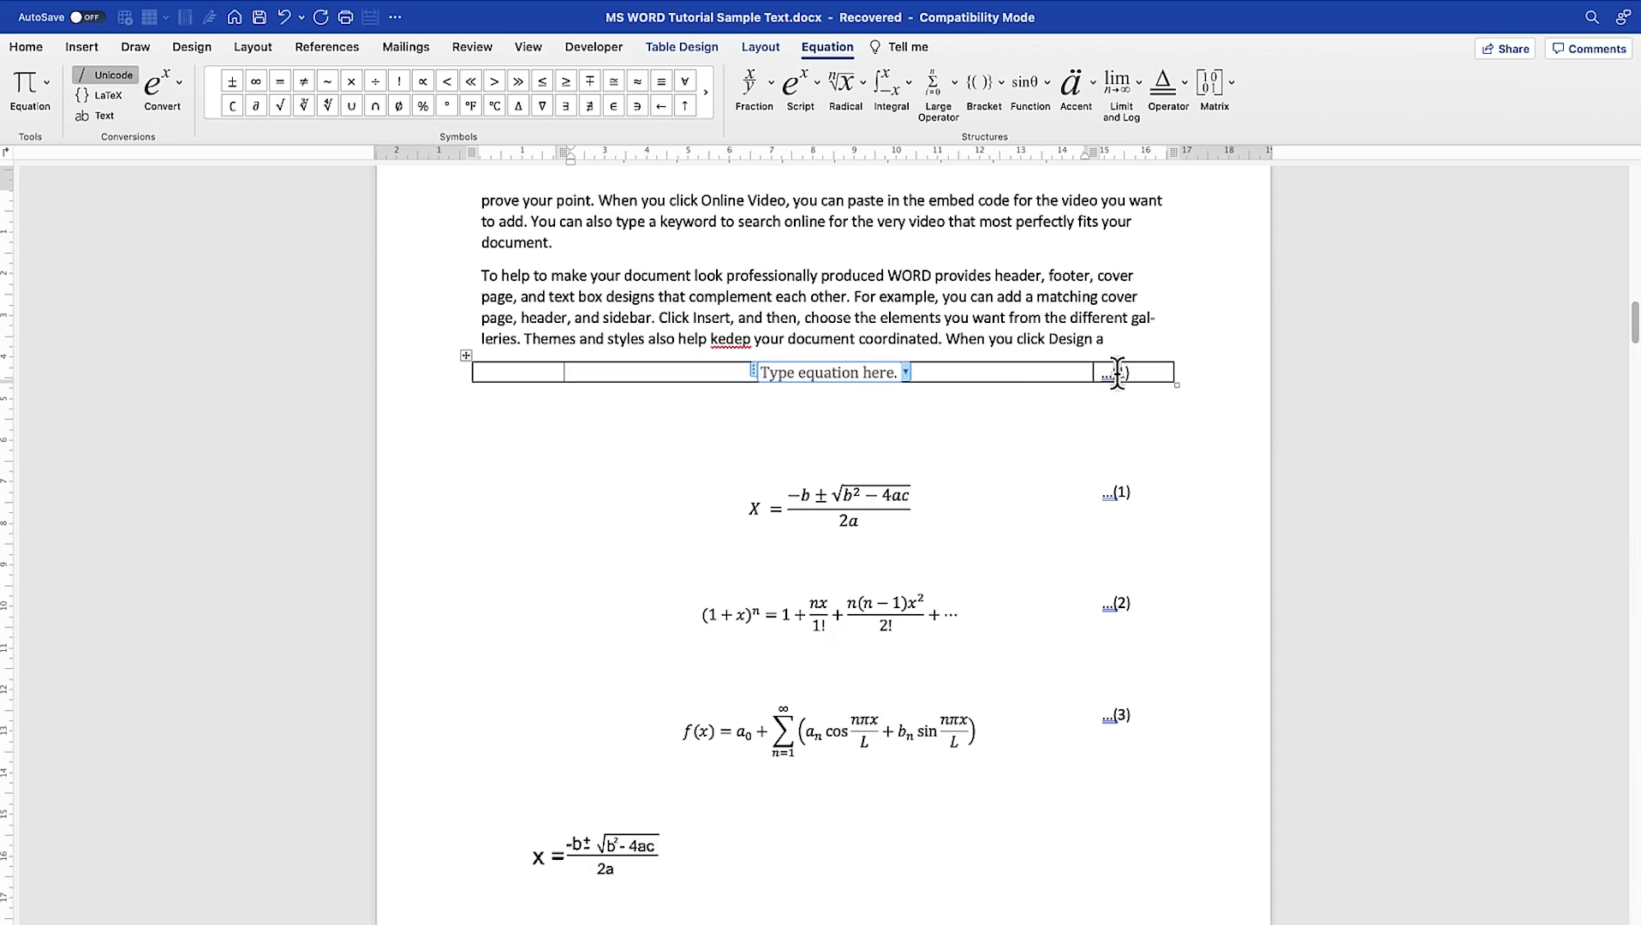
# Fill the new equation's placeholder with the Trig Identity 1 formula (sin α ± sin β)
pyautogui.click(837, 374)
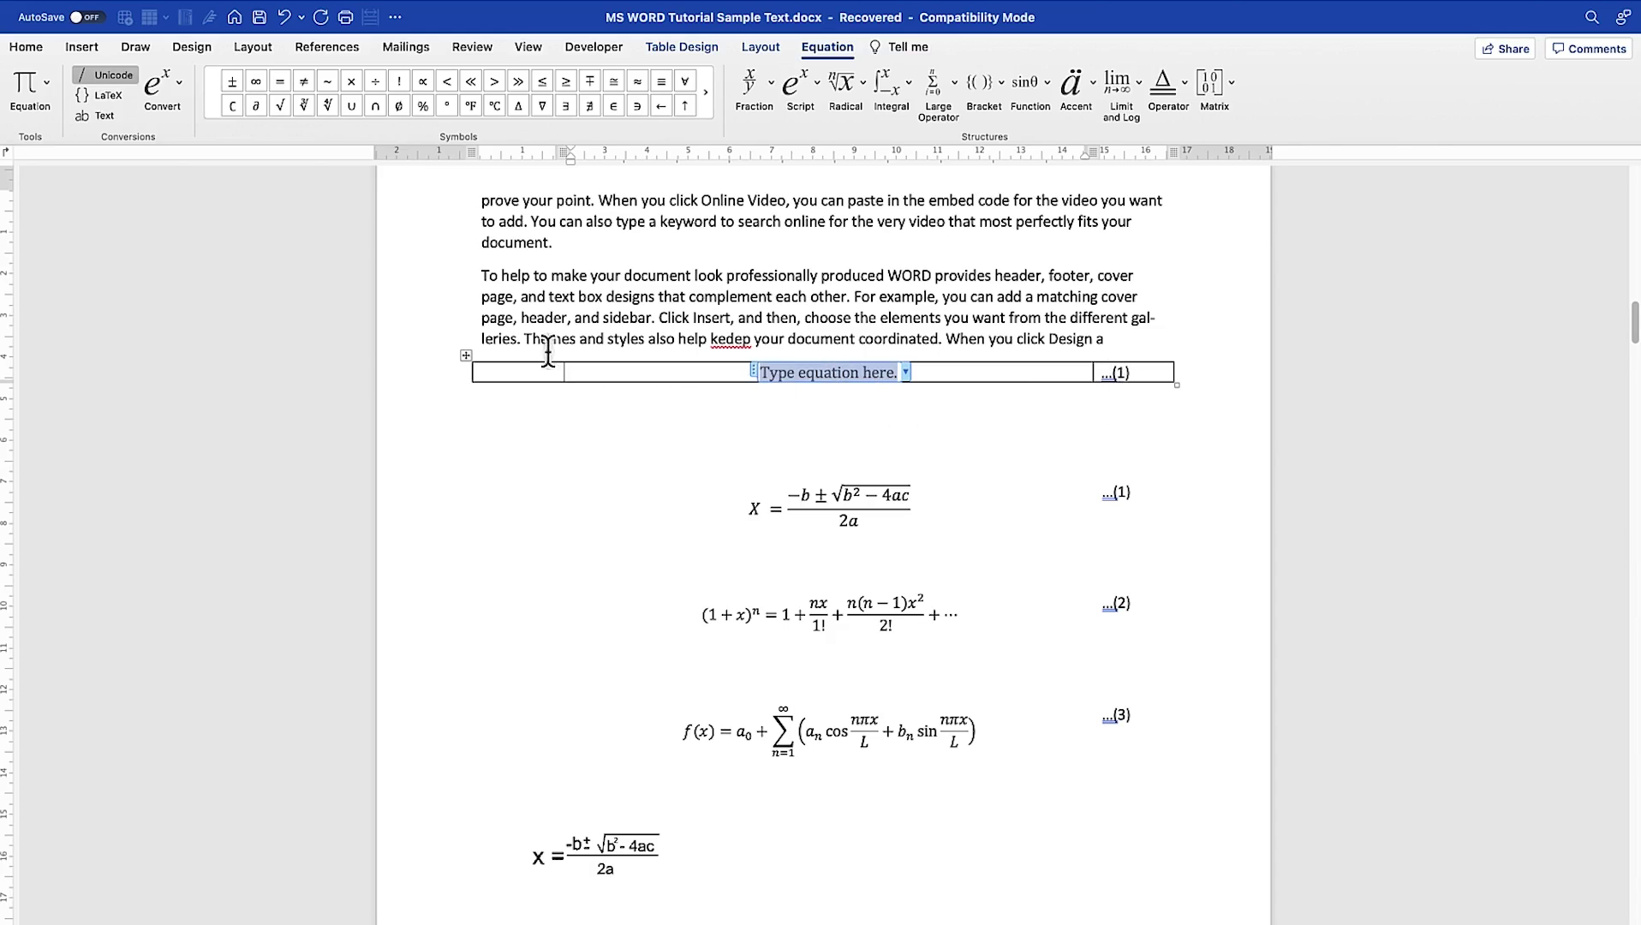
pyautogui.click(49, 82)
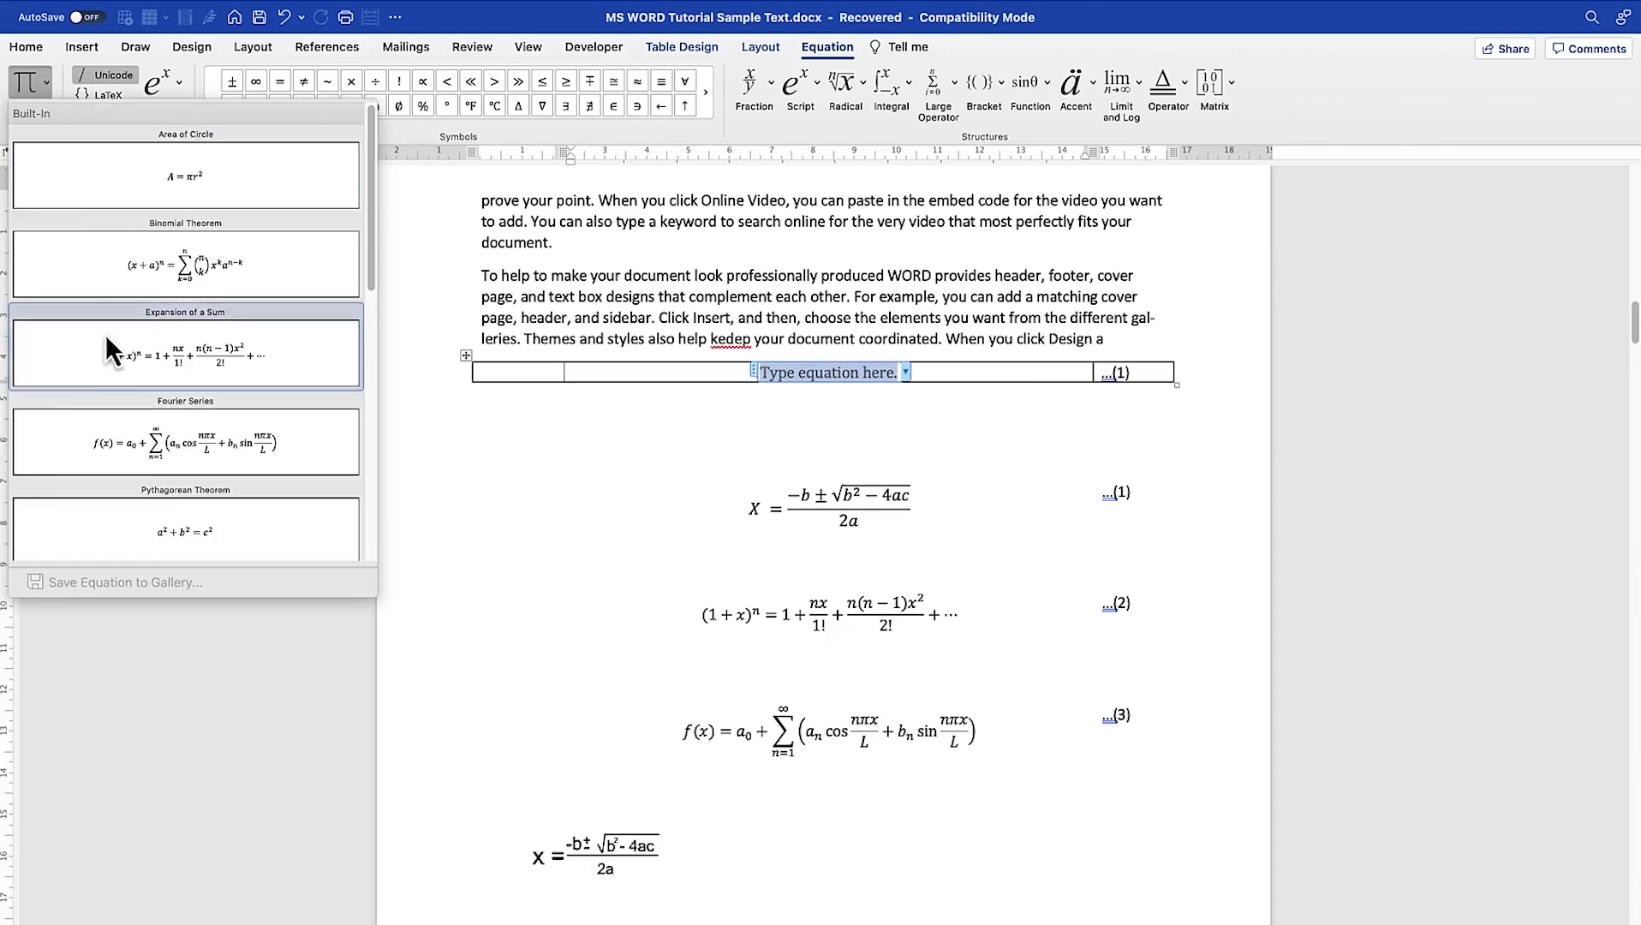
pyautogui.scroll(-5, 128, 386)
pyautogui.click(127, 441)
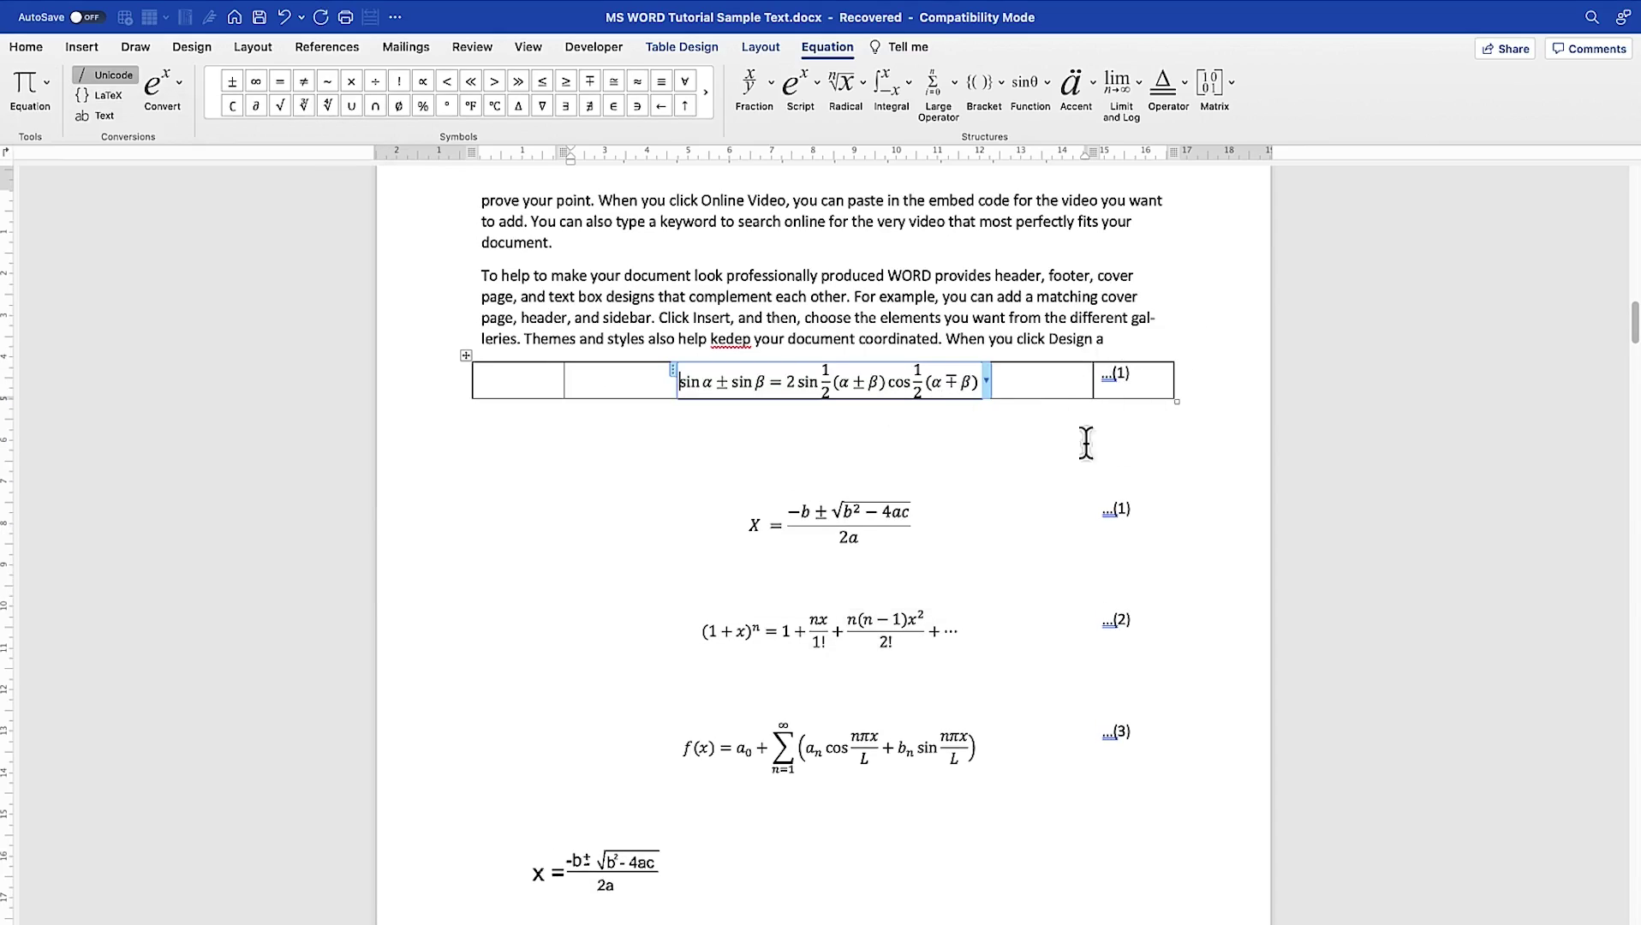
pyautogui.click(1139, 680)
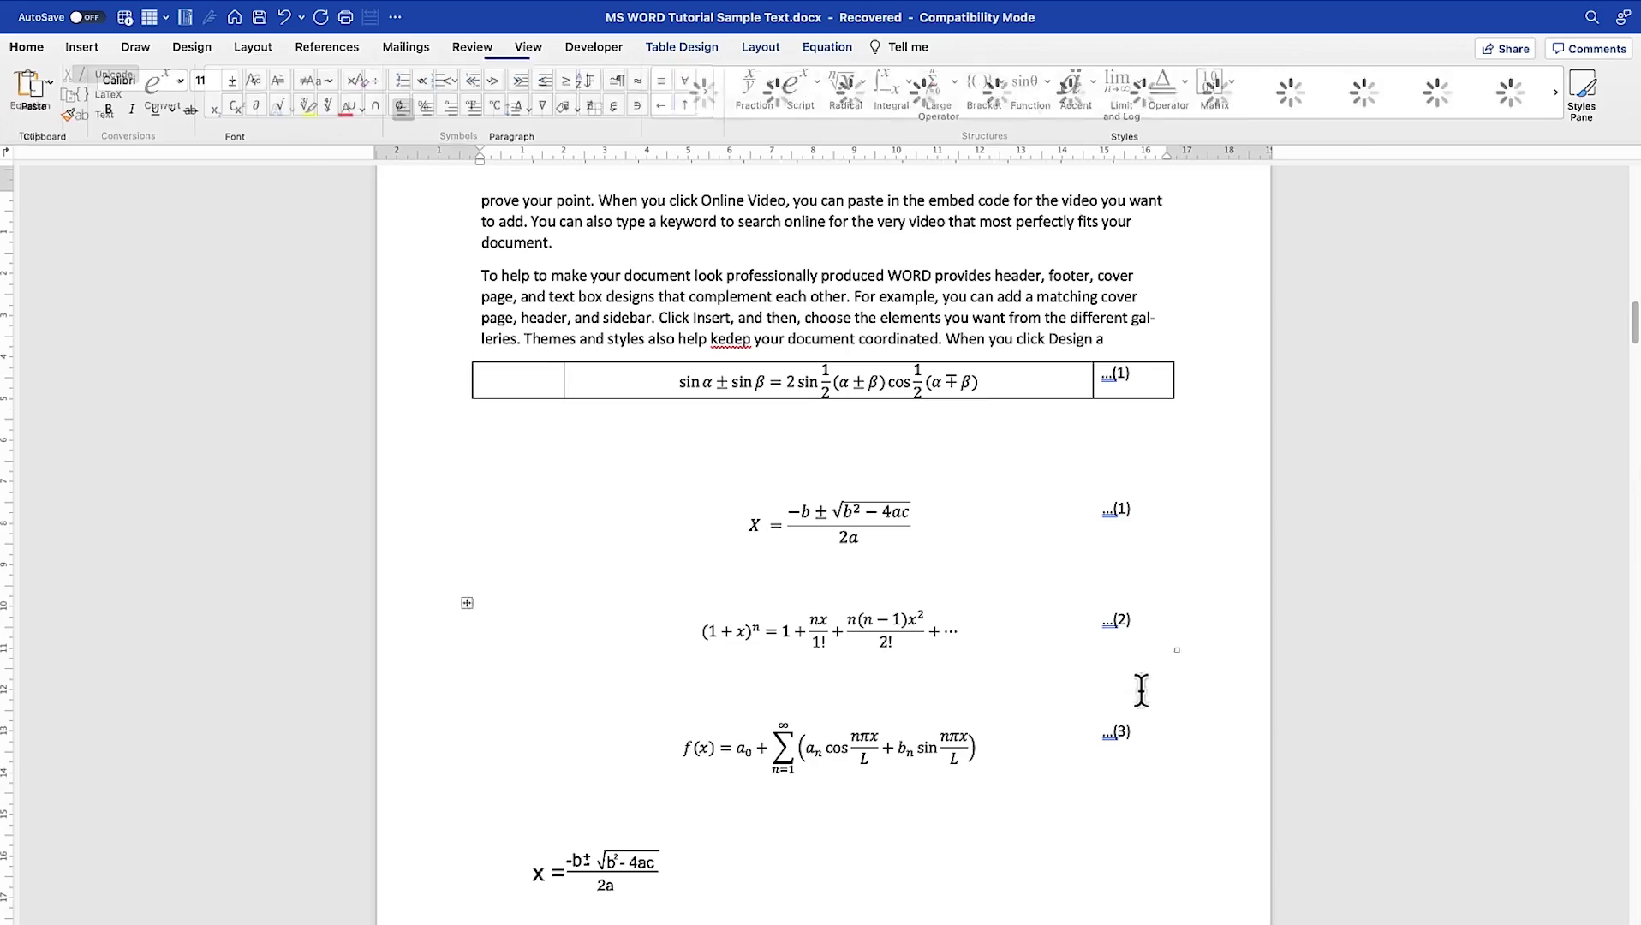
# Update the equation number fields so they run (1) through (4)
pyautogui.moveTo(1157, 779); pyautogui.dragTo(486, 388)
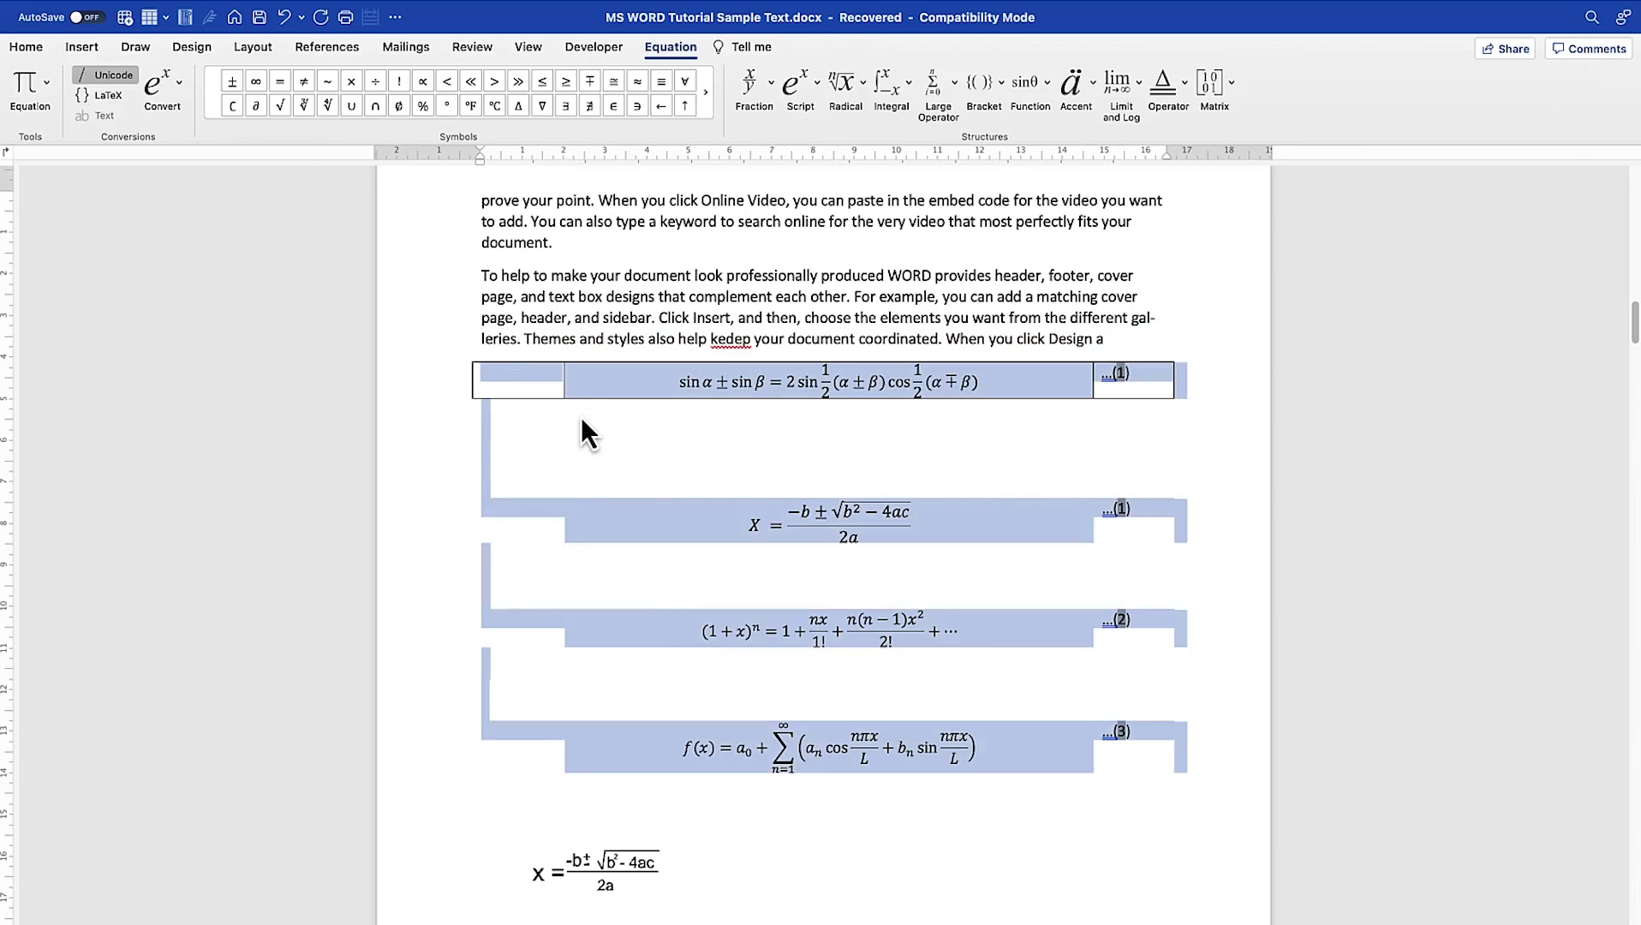
pyautogui.rightClick(722, 371)
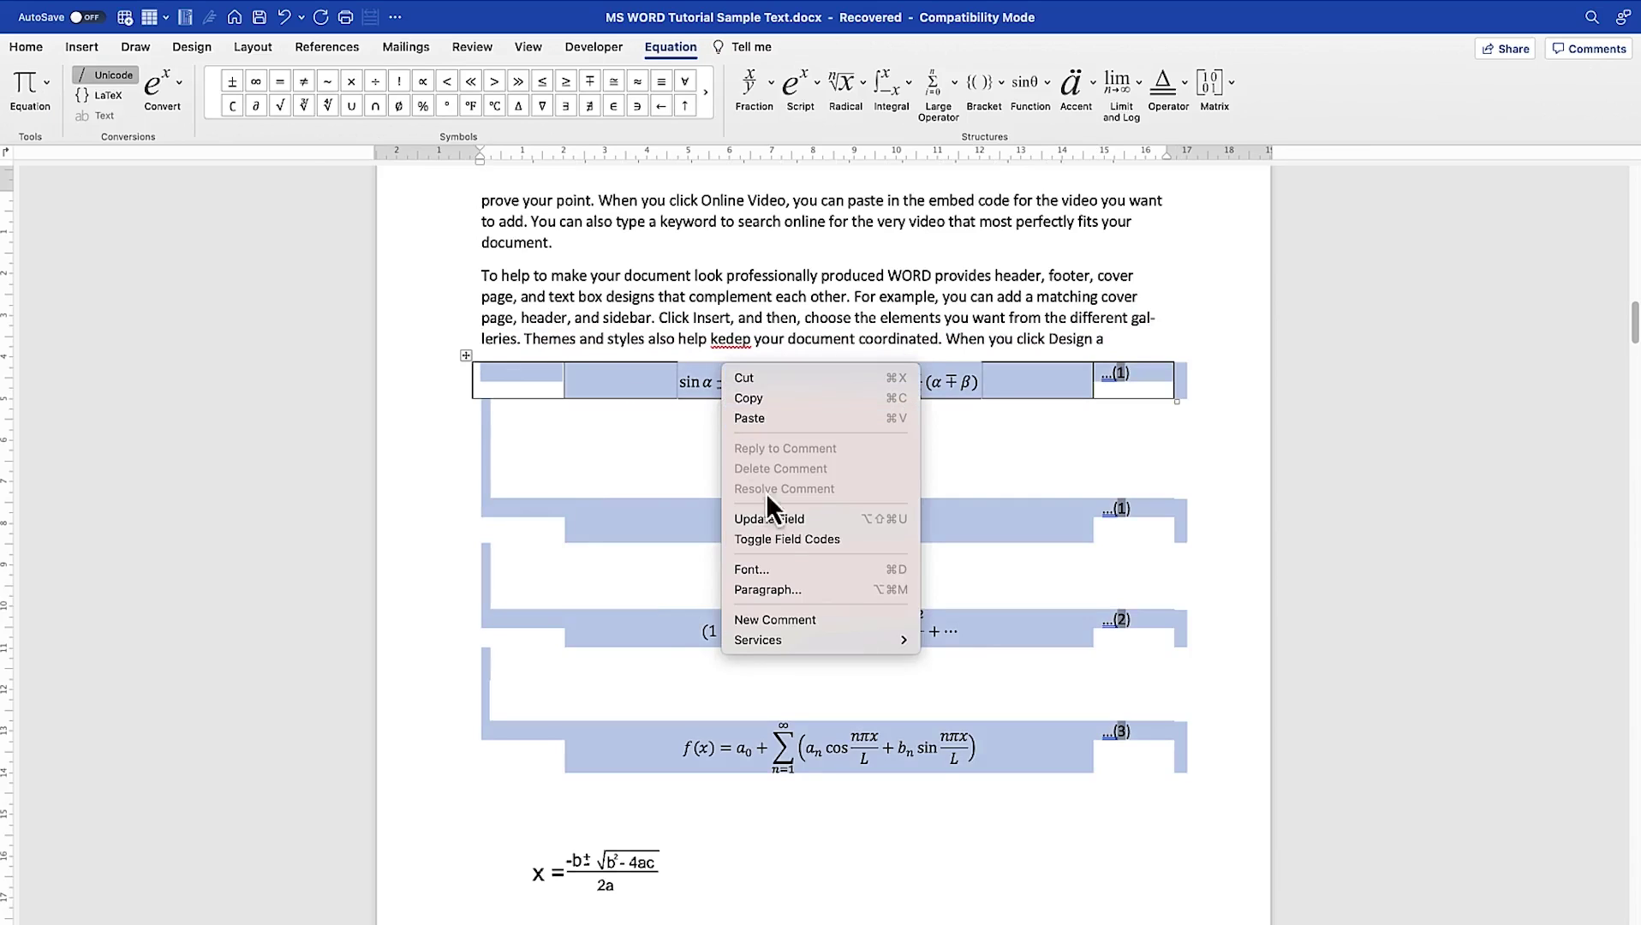
pyautogui.click(782, 522)
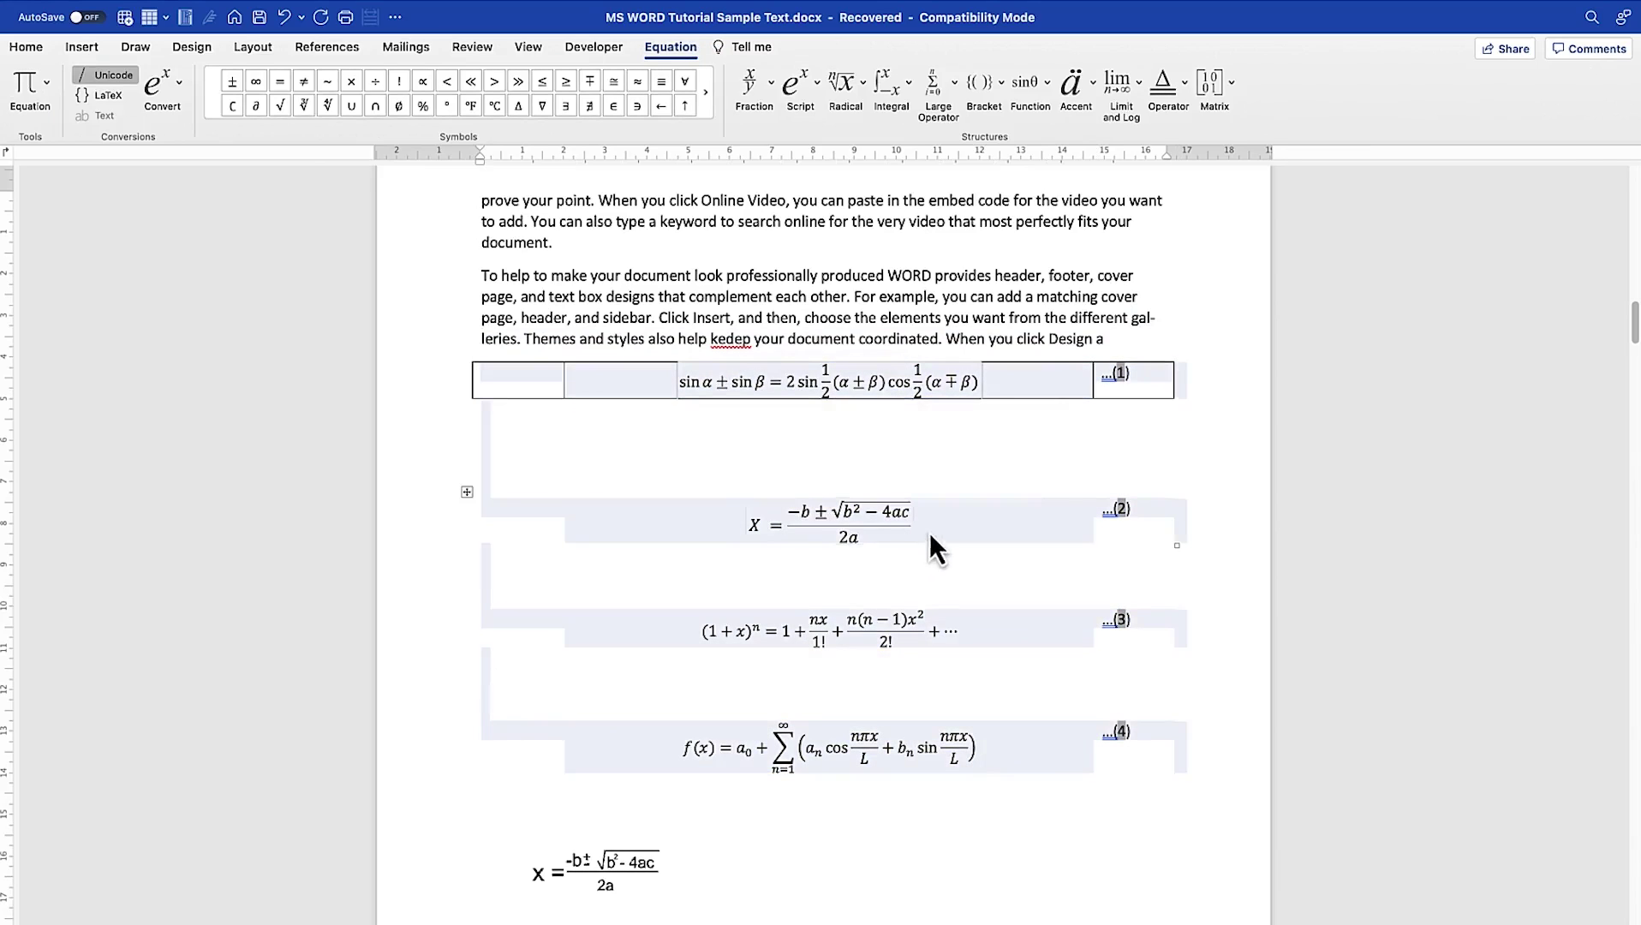
pyautogui.moveTo(1131, 386); pyautogui.dragTo(1135, 754)
pyautogui.click(991, 755)
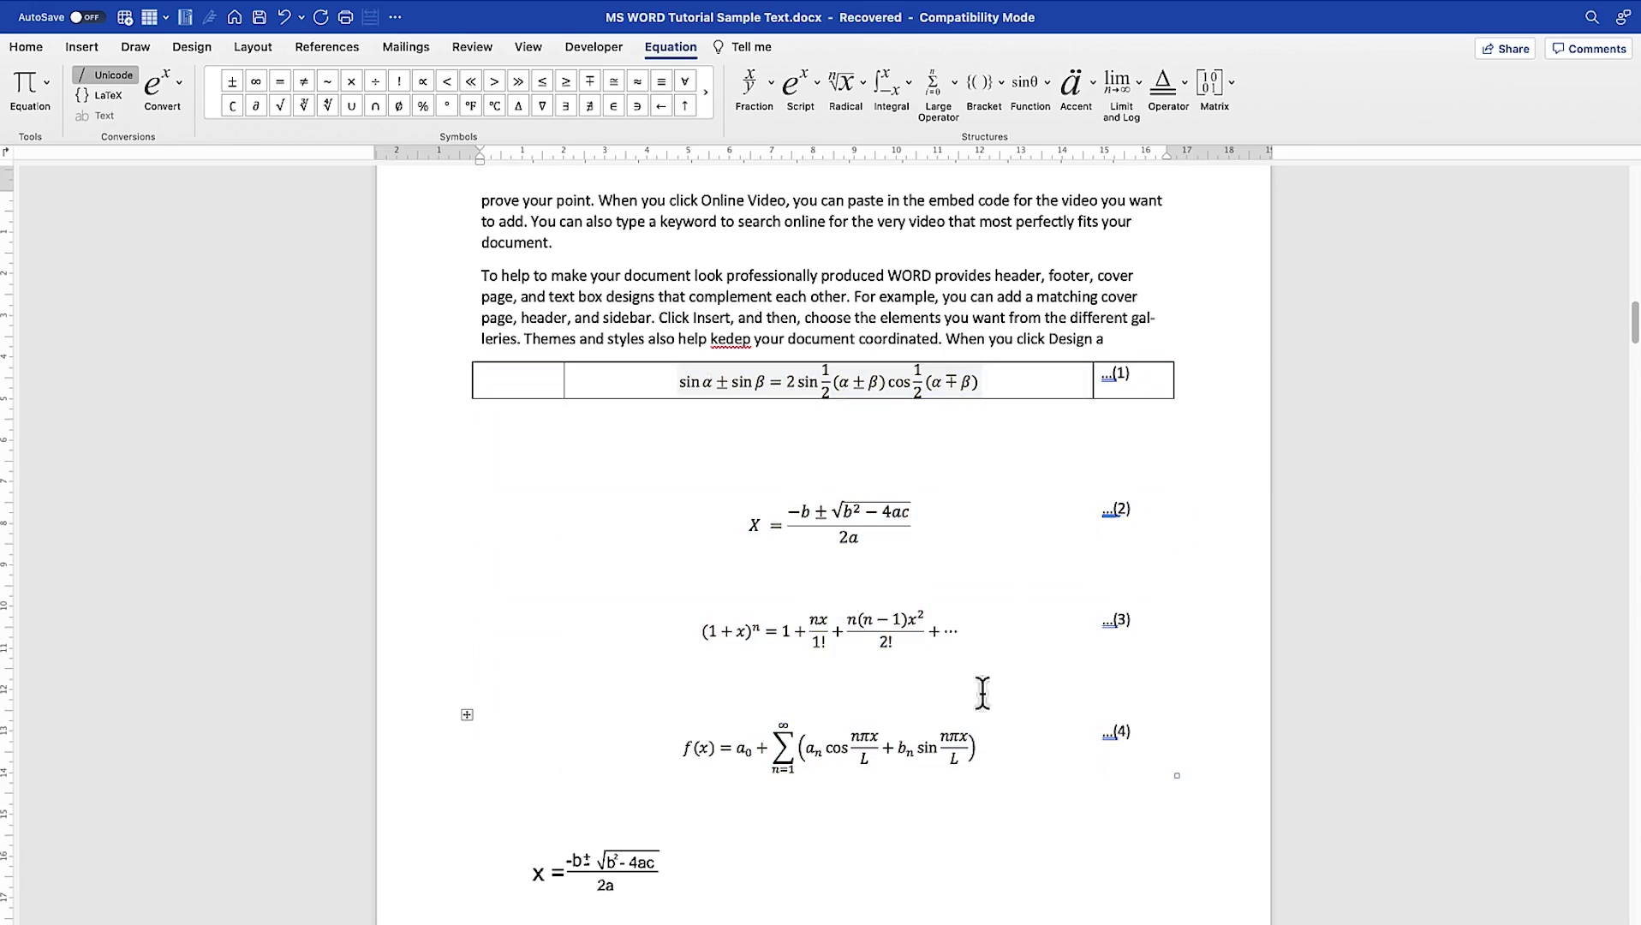
# Remove the borders from the trig identity equation table
pyautogui.scroll(-2, 942, 467)
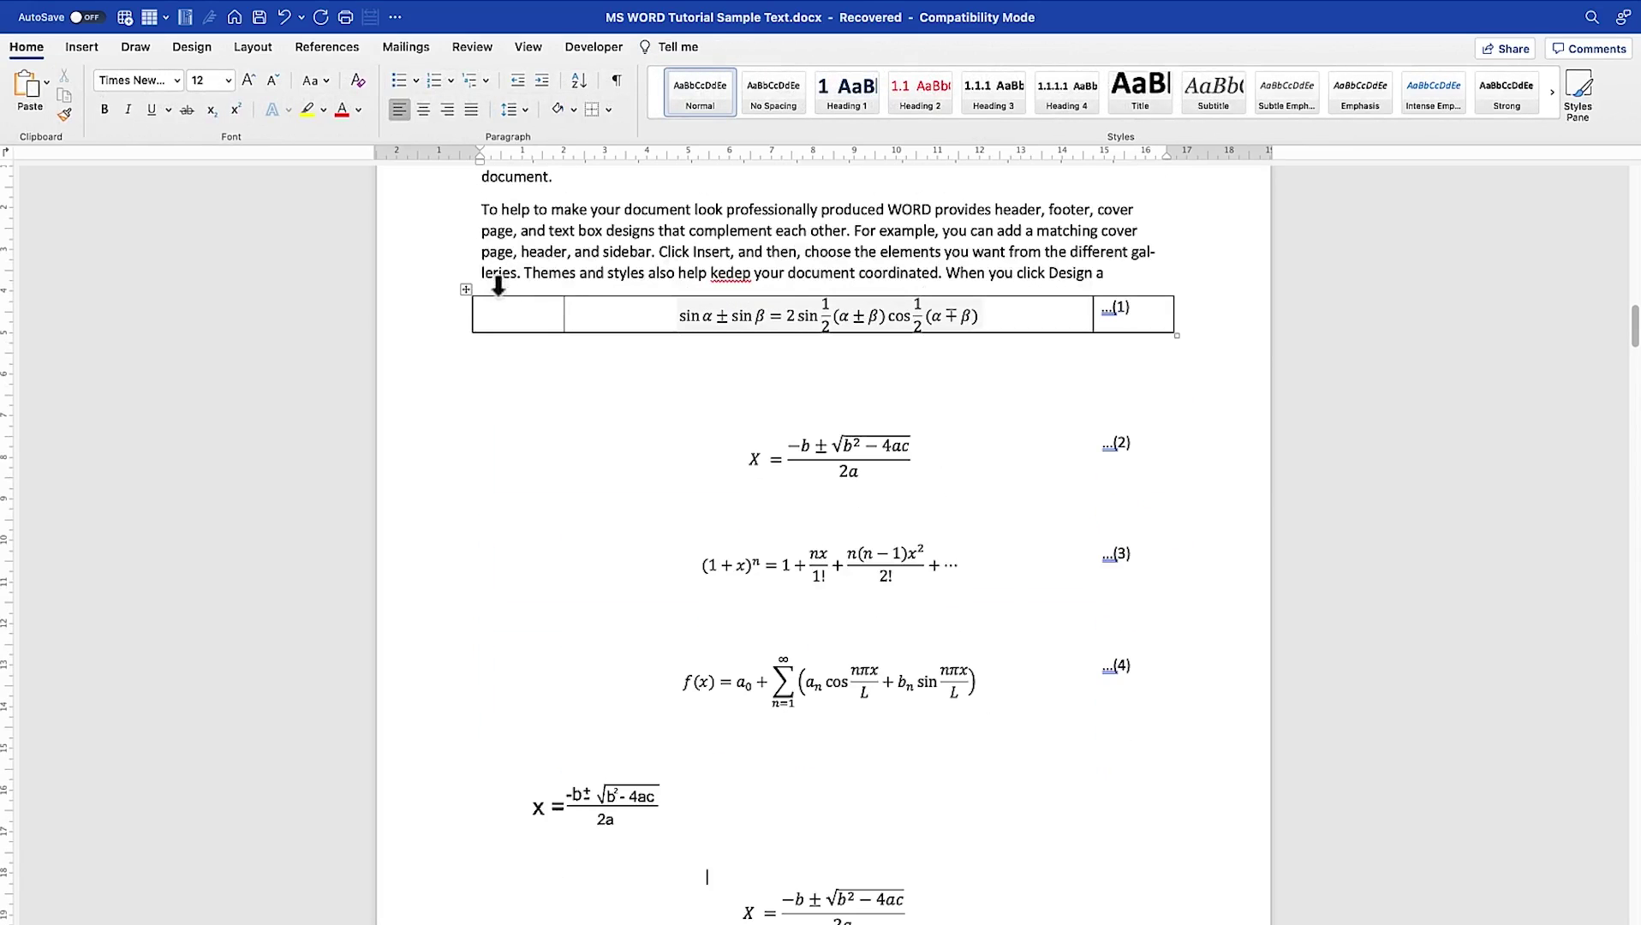
pyautogui.click(462, 294)
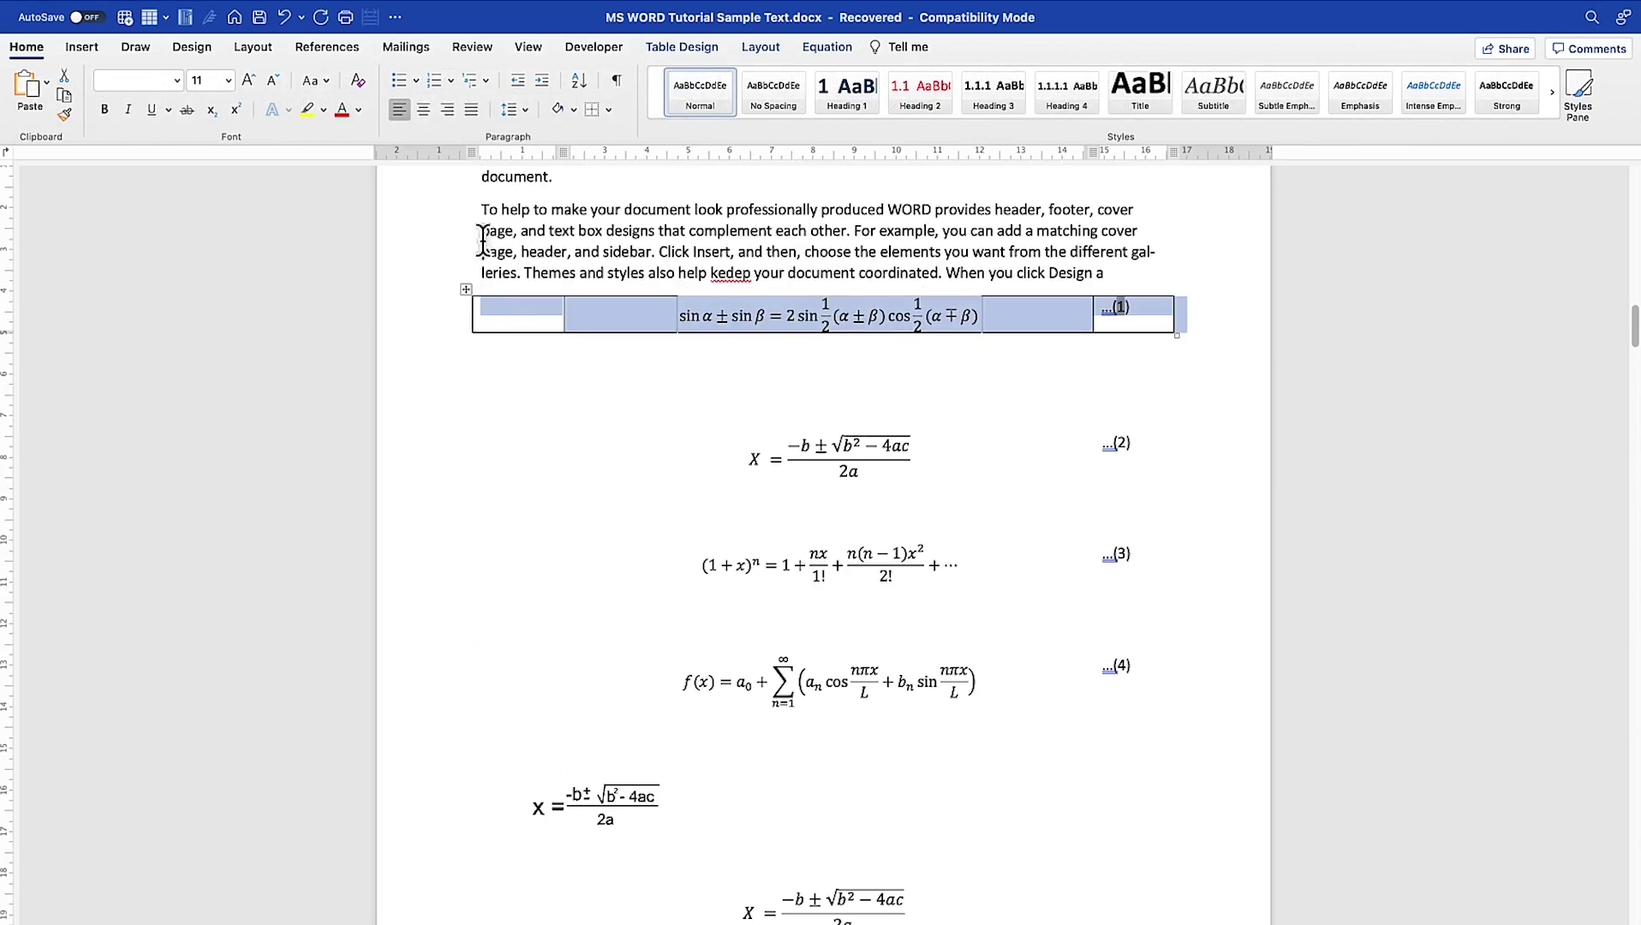
pyautogui.click(588, 110)
pyautogui.click(723, 429)
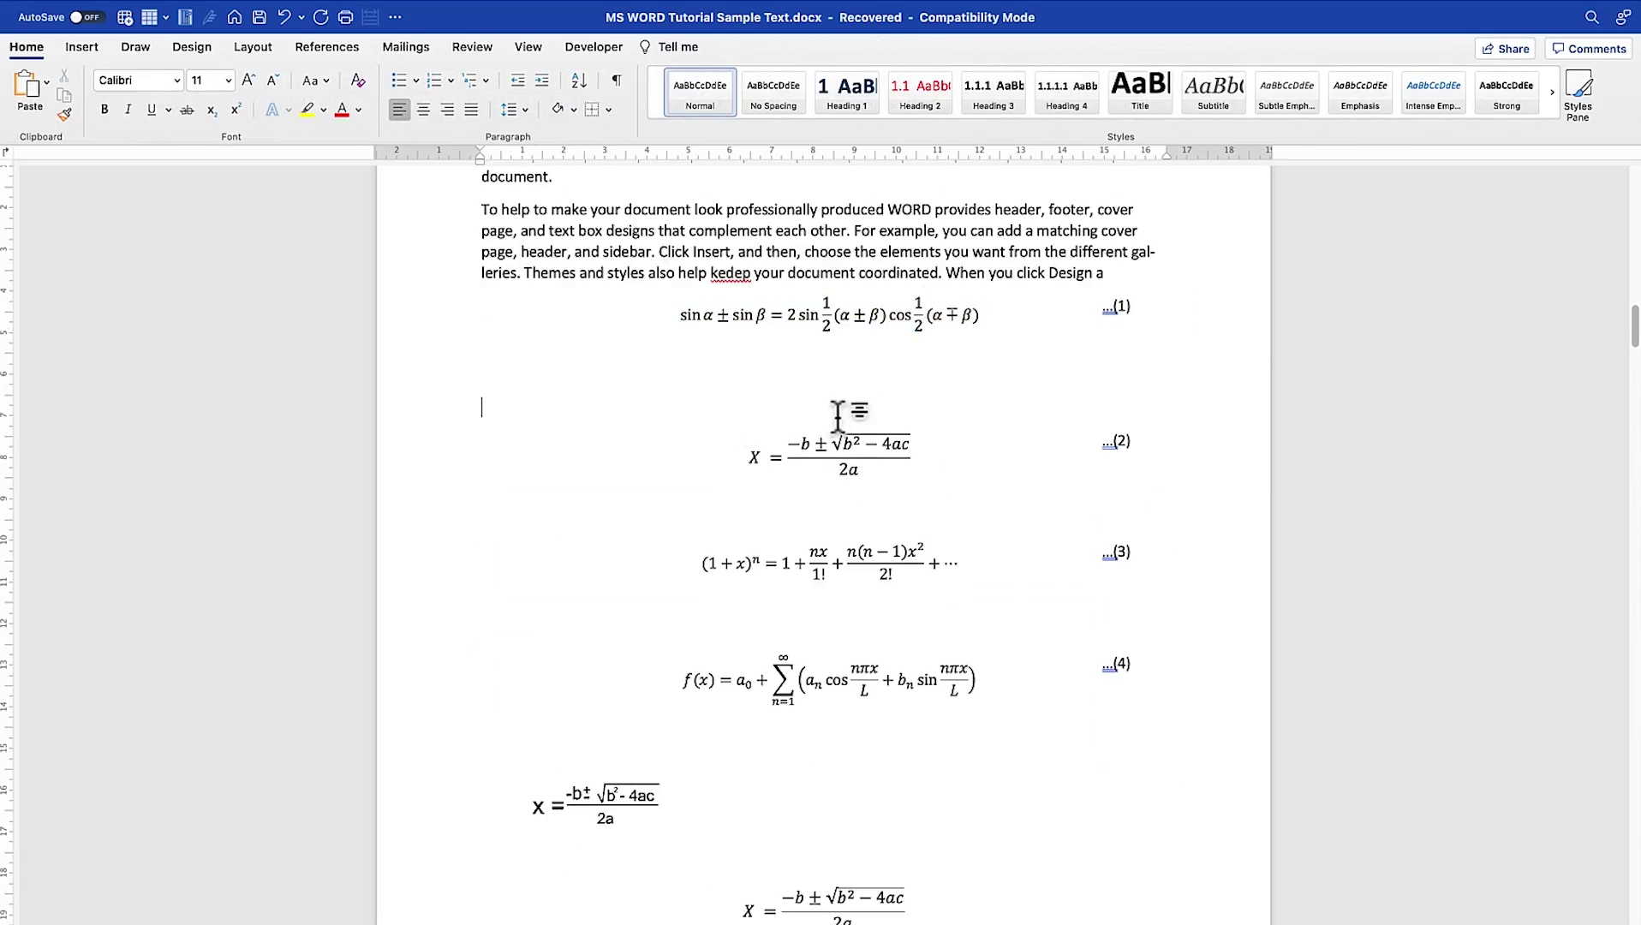
pyautogui.scroll(-2, 847, 411)
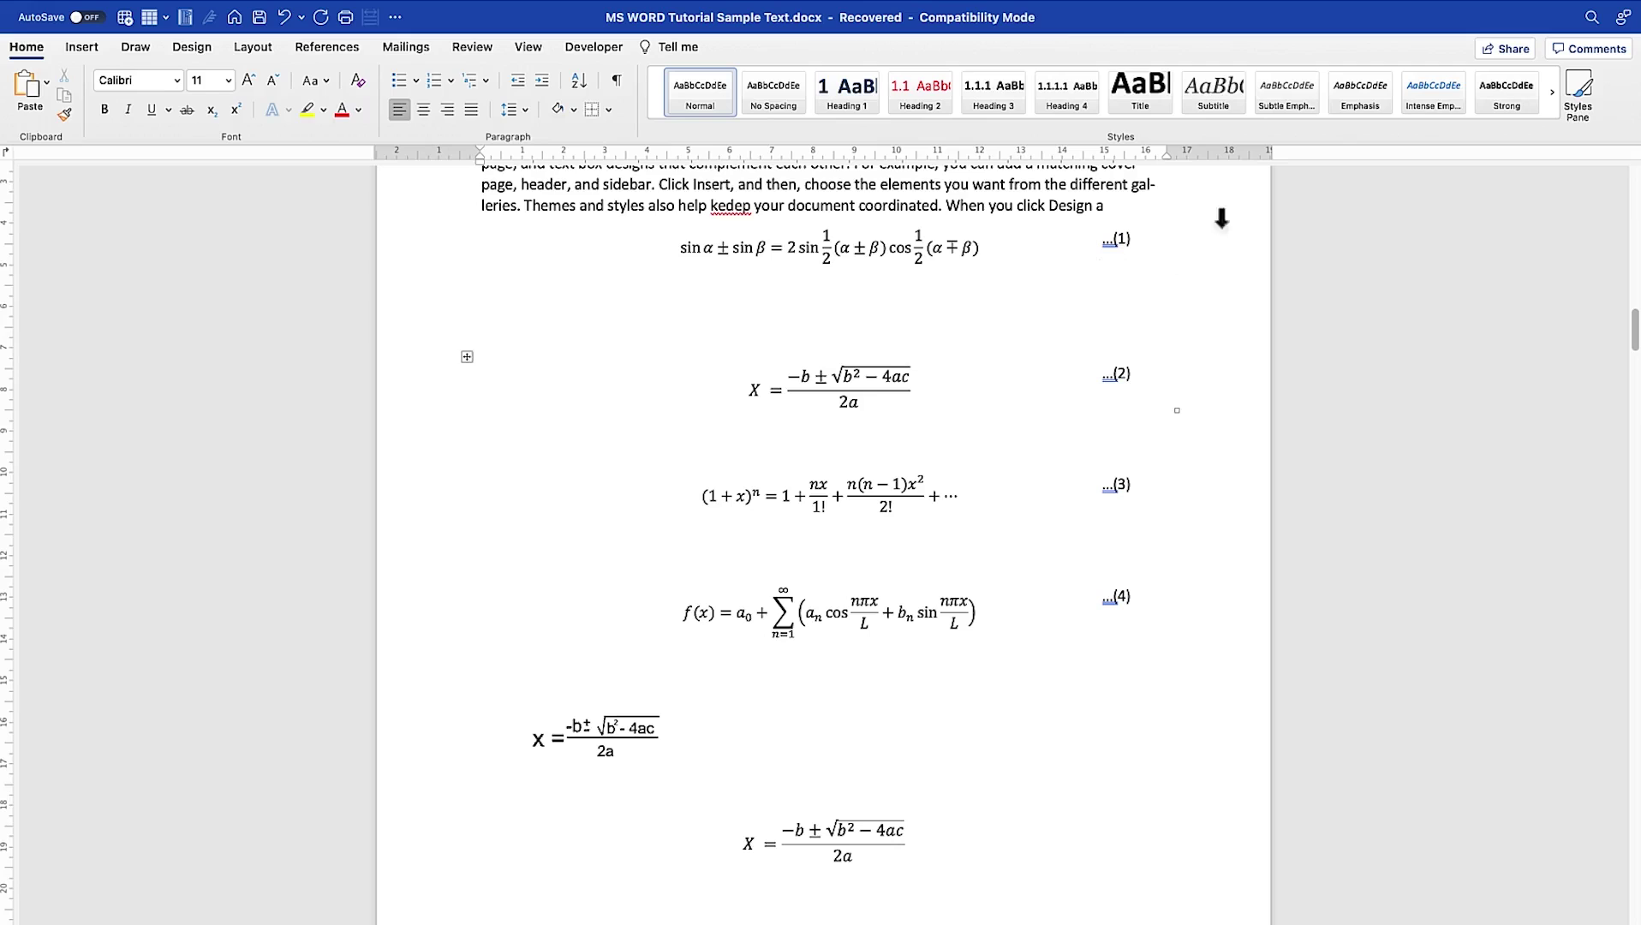
pyautogui.scroll(-2, 1081, 316)
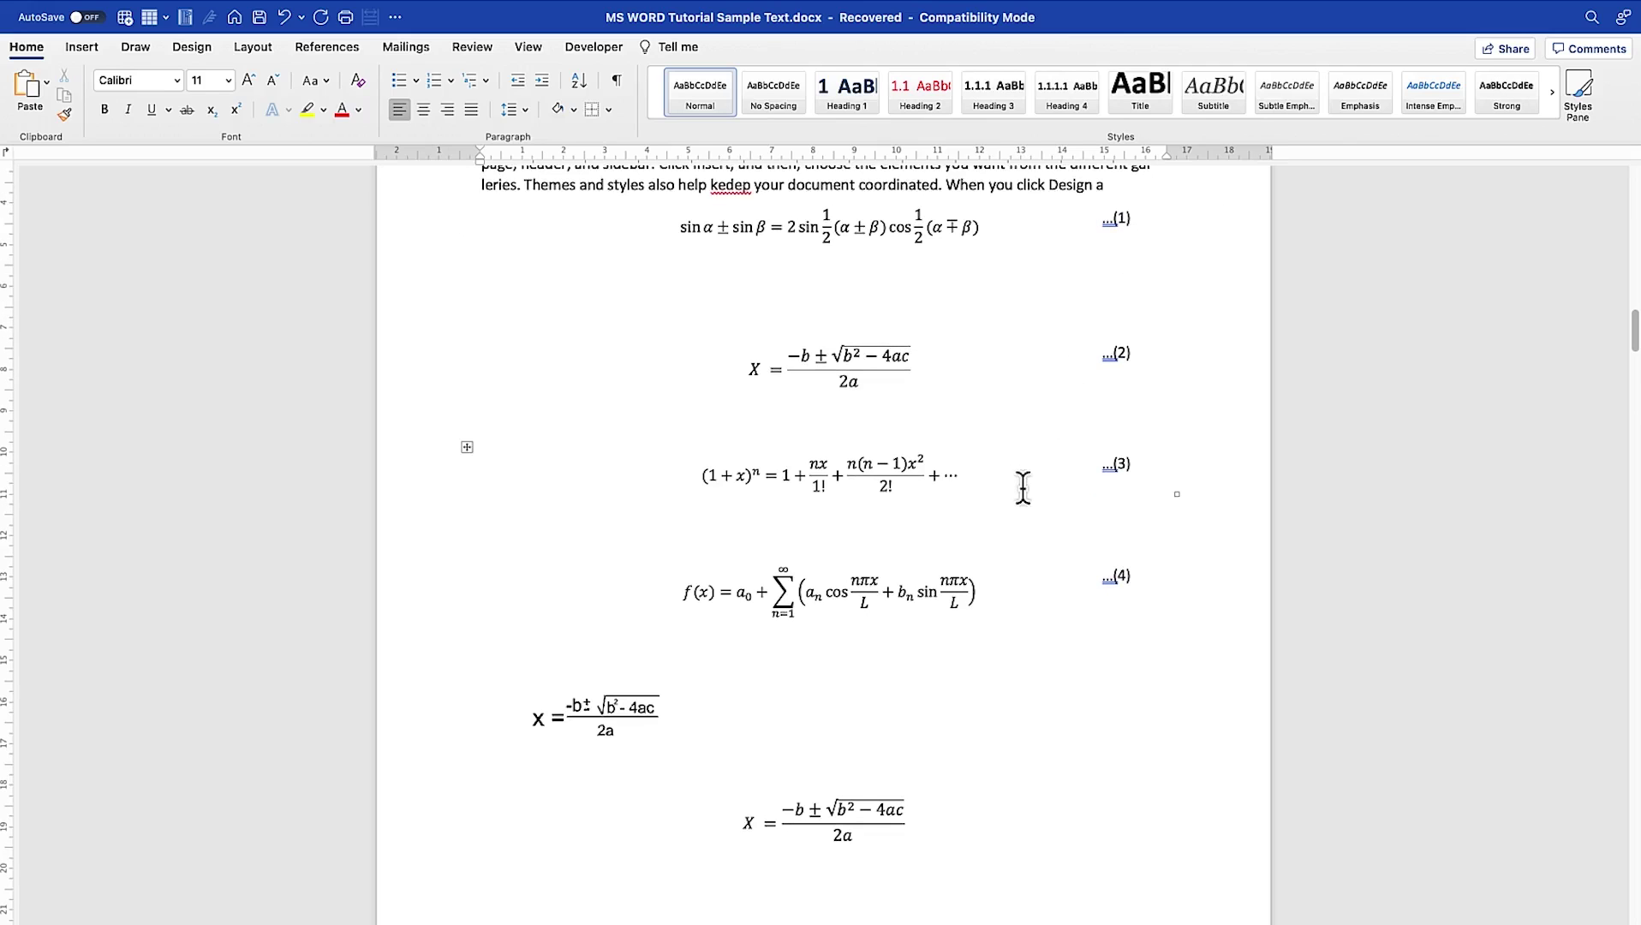
pyautogui.scroll(-2, 1038, 484)
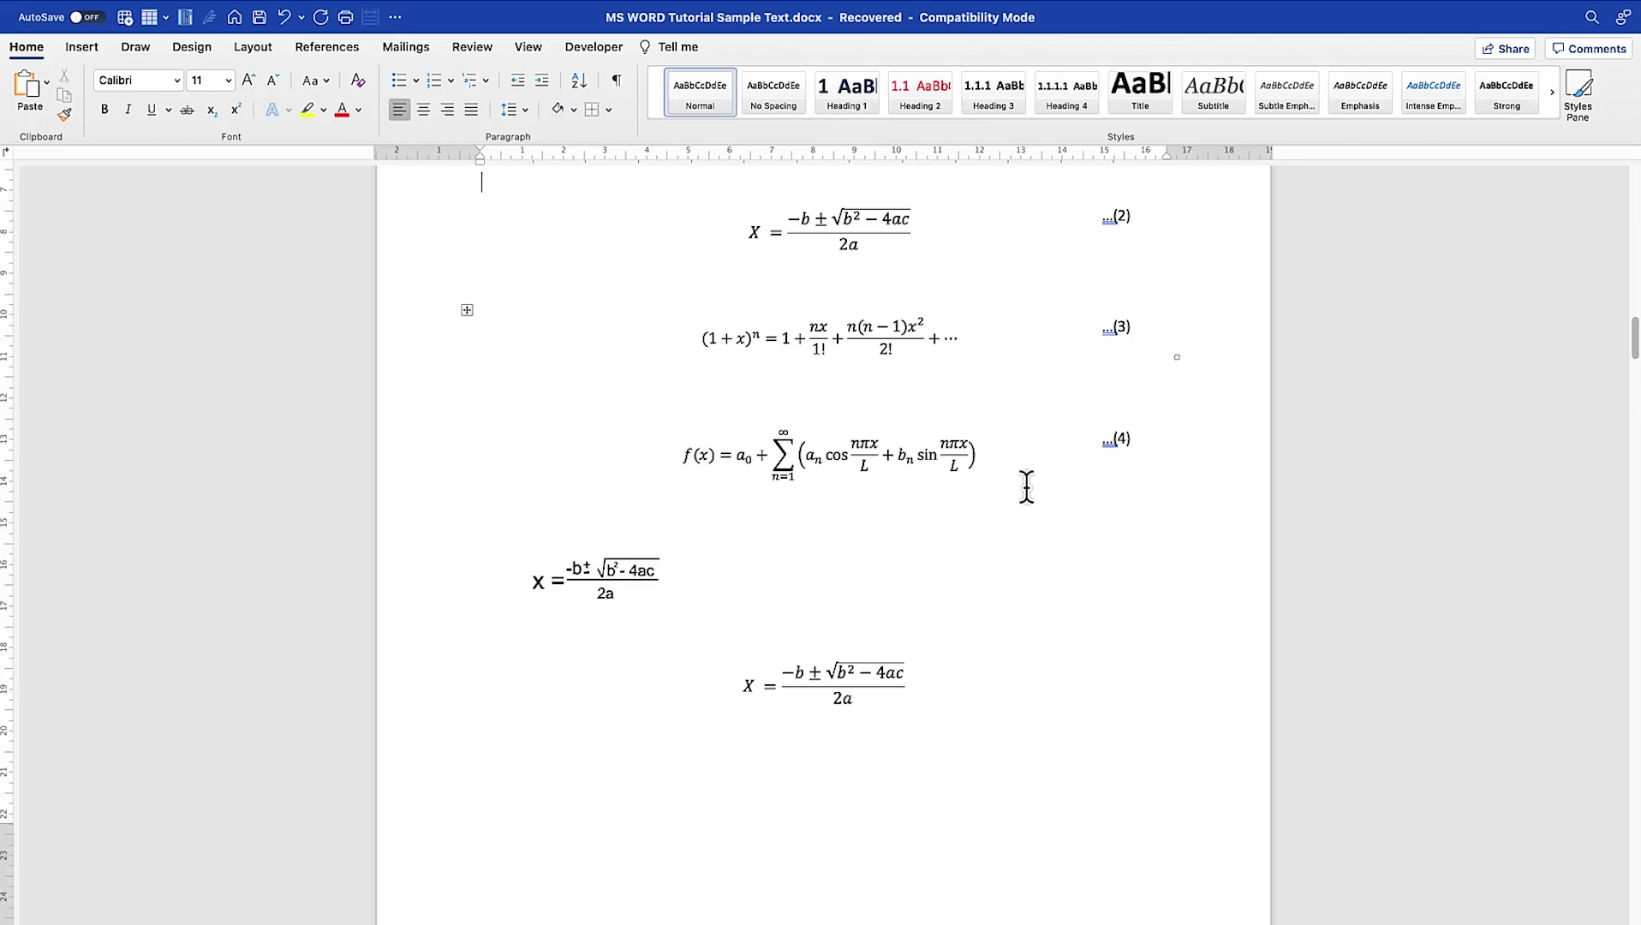
pyautogui.scroll(4, 1021, 479)
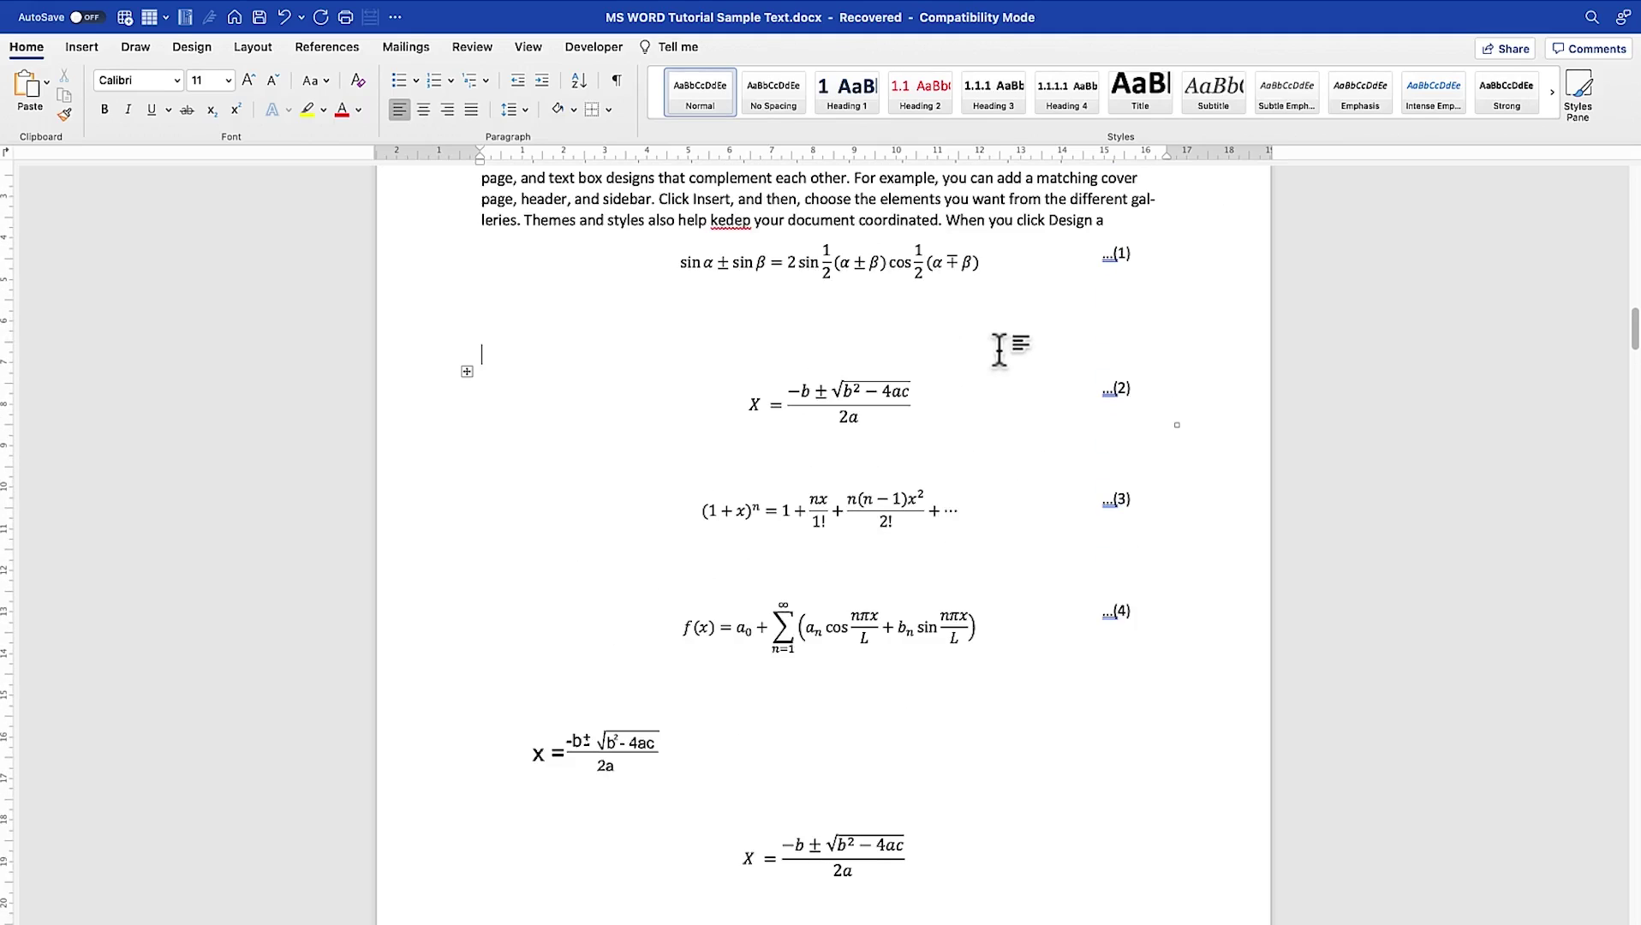
pyautogui.scroll(-6, 1004, 353)
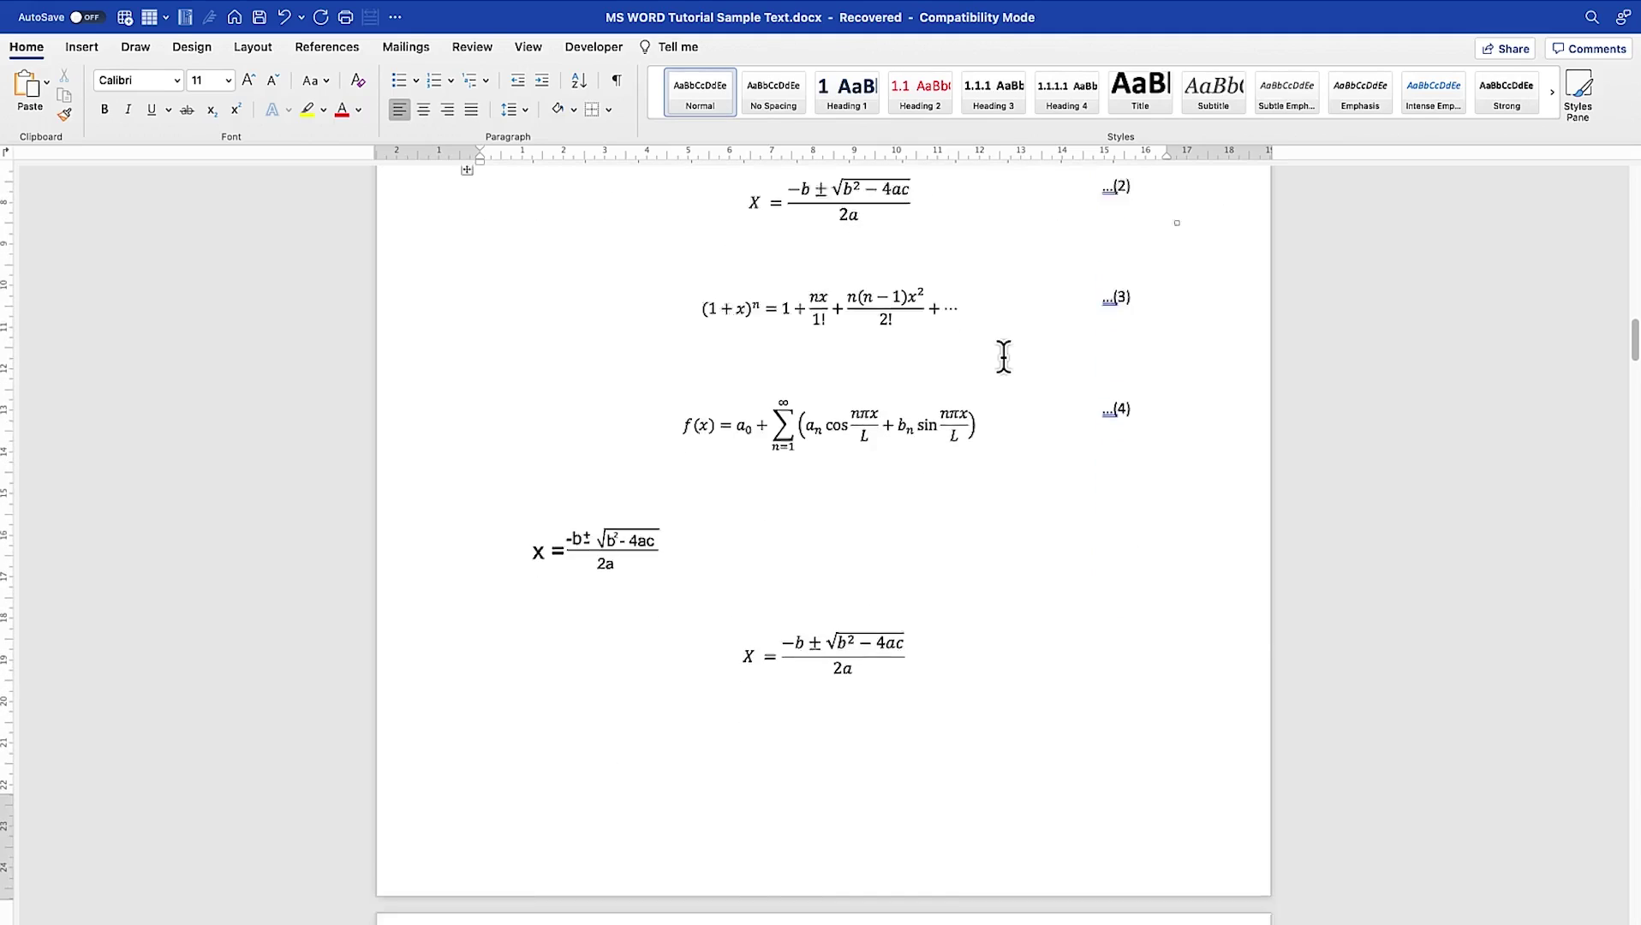